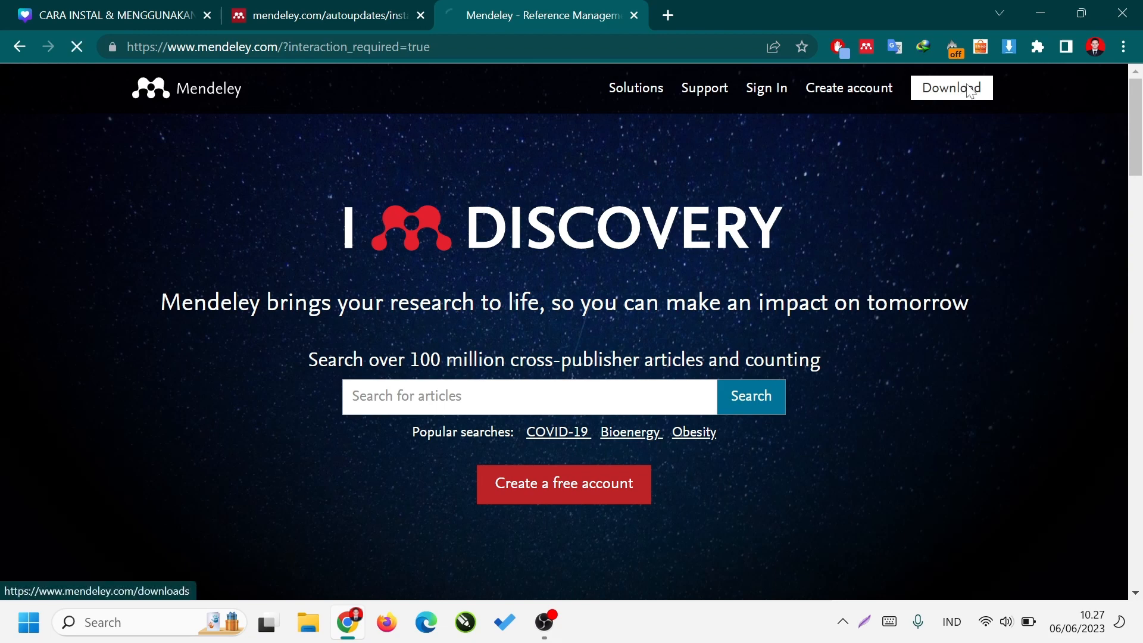
# Open the Mendeley download page and review the information about Mendeley Reference Manager for Desktop.
pyautogui.click(969, 92)
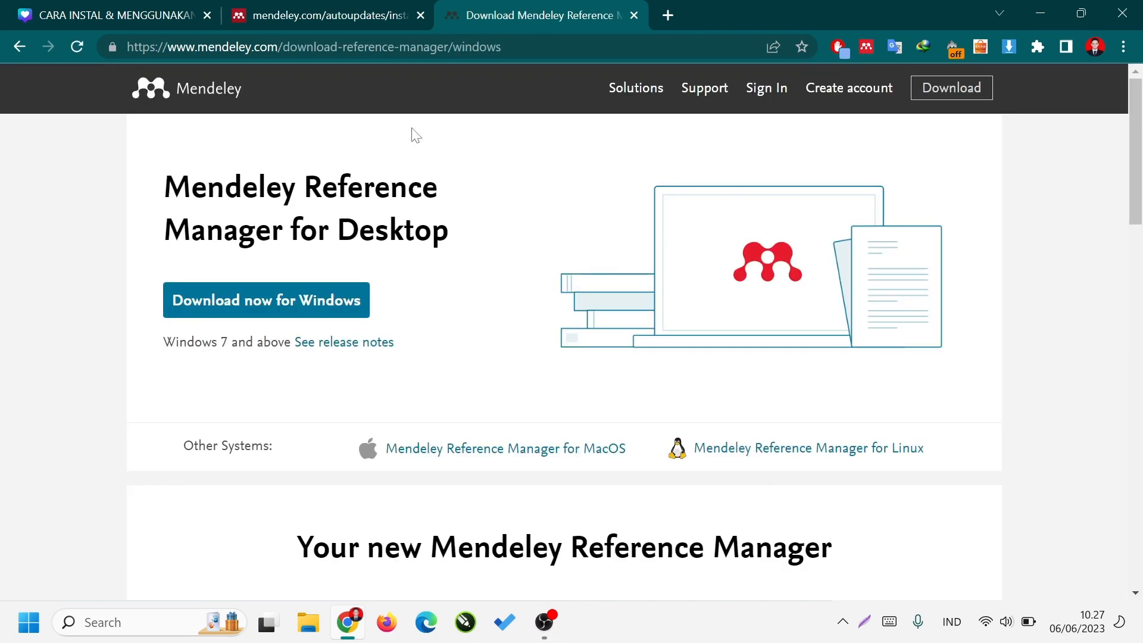
pyautogui.scroll(-10, 709, 432)
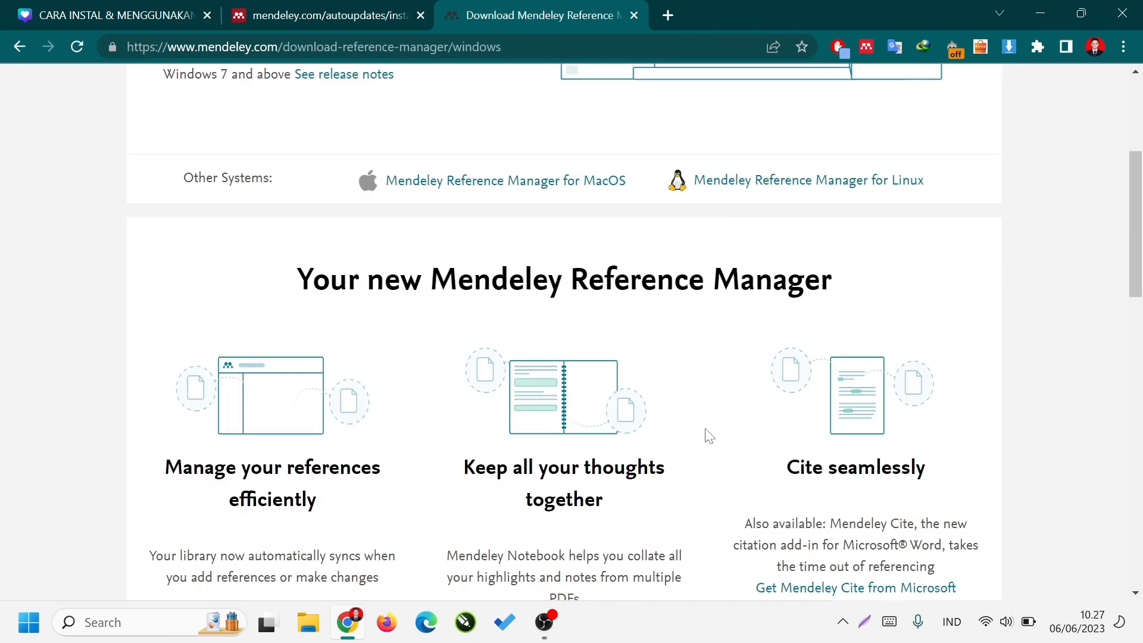
pyautogui.scroll(-9, 708, 431)
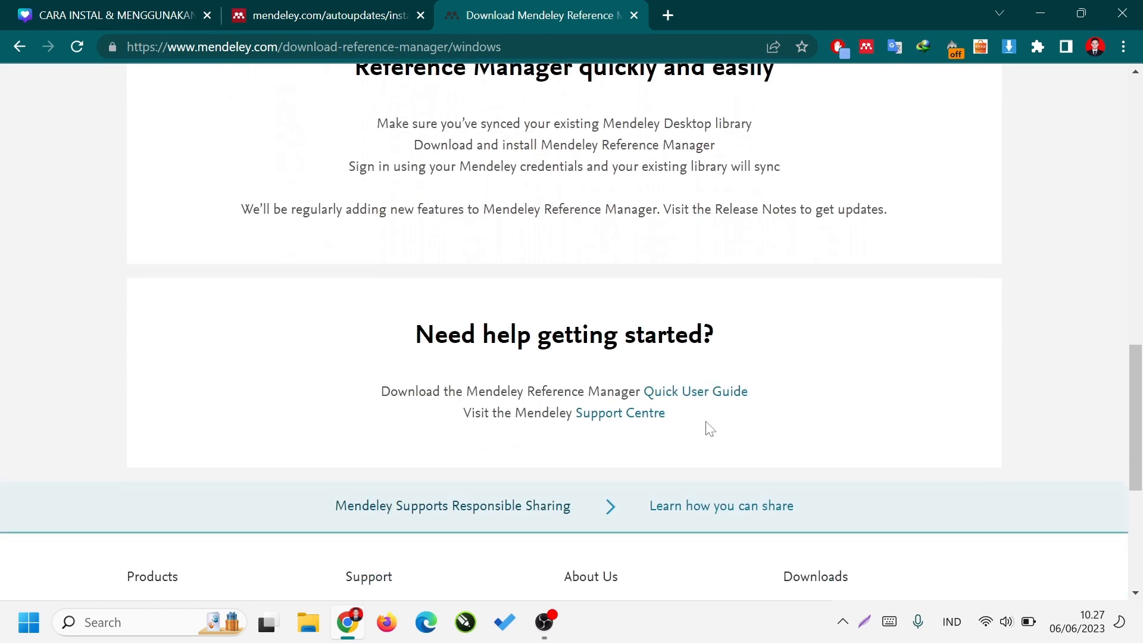
pyautogui.scroll(8, 708, 427)
pyautogui.scroll(12, 708, 426)
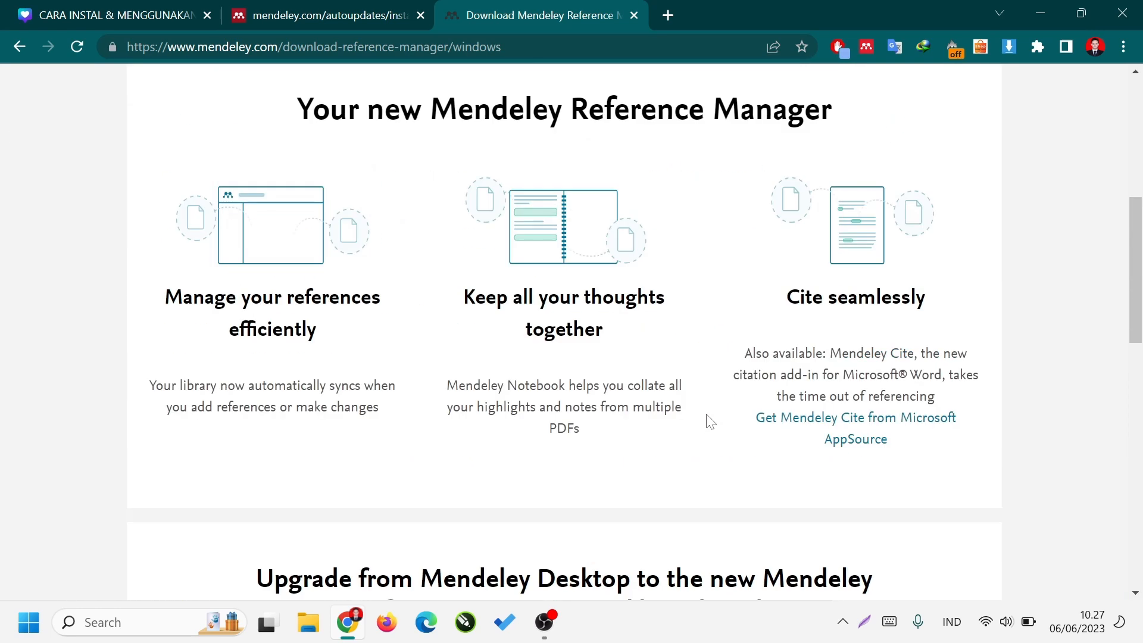
# Switch to the Canva presentation and view the slide comparing Mendeley Desktop with Reference Manager in full screen.
pyautogui.click(136, 14)
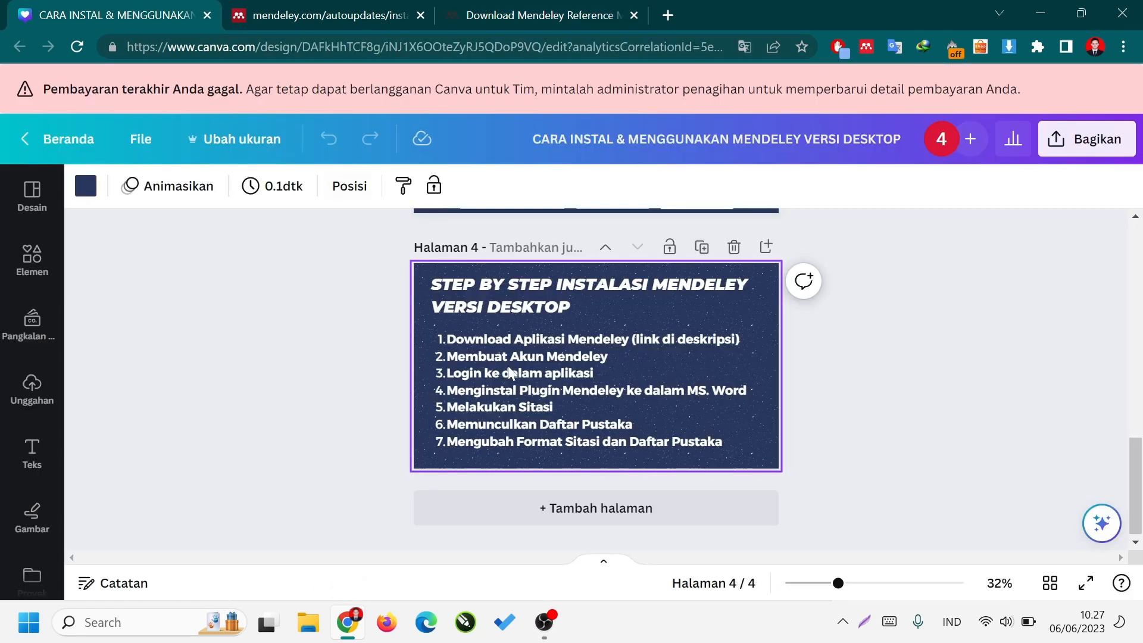
pyautogui.scroll(4, 513, 374)
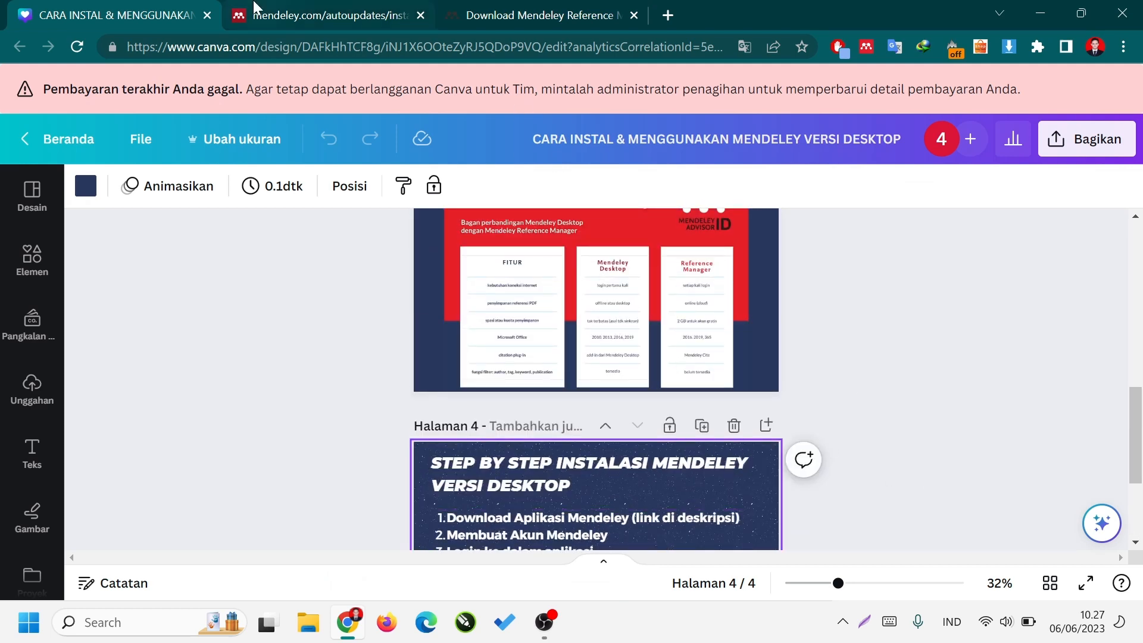
pyautogui.click(1085, 583)
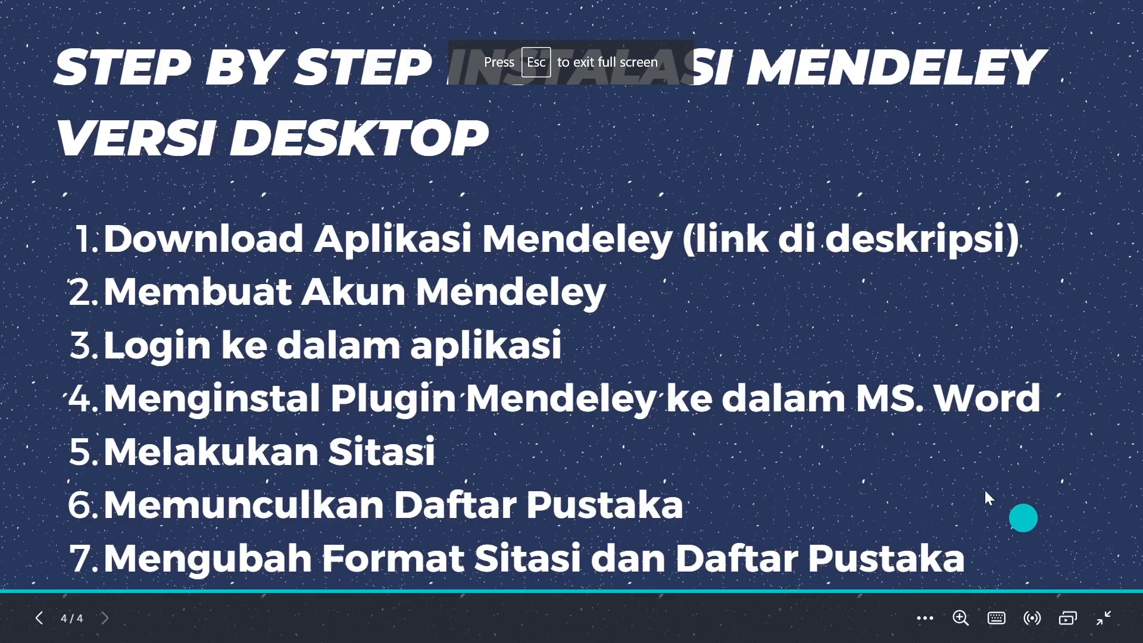
pyautogui.press('Left')
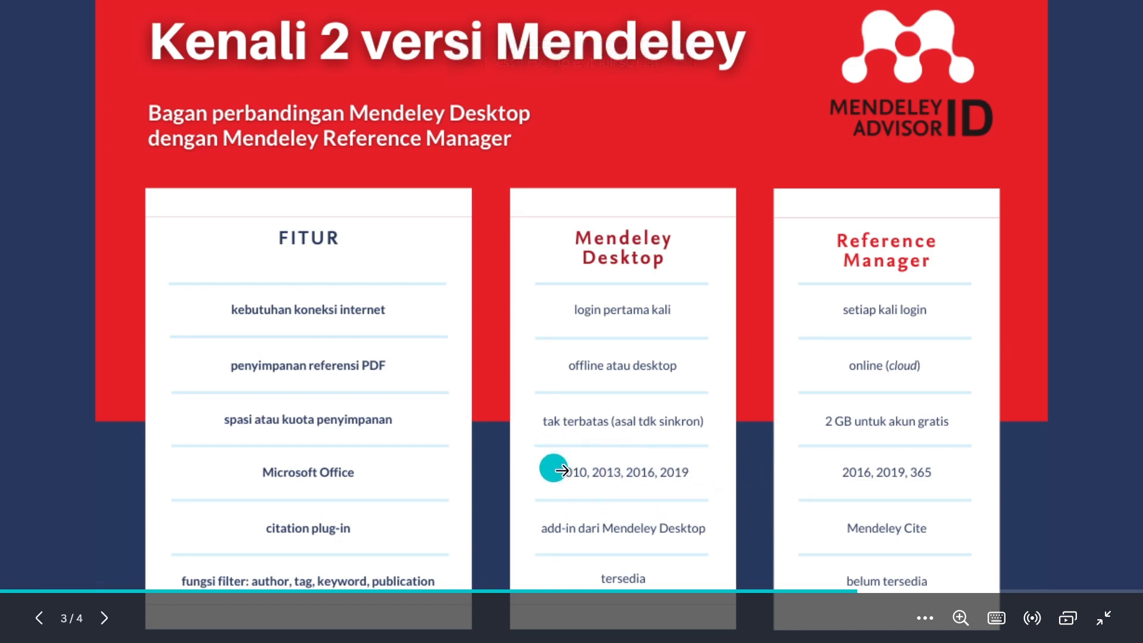
pyautogui.click(1103, 618)
pyautogui.click(323, 14)
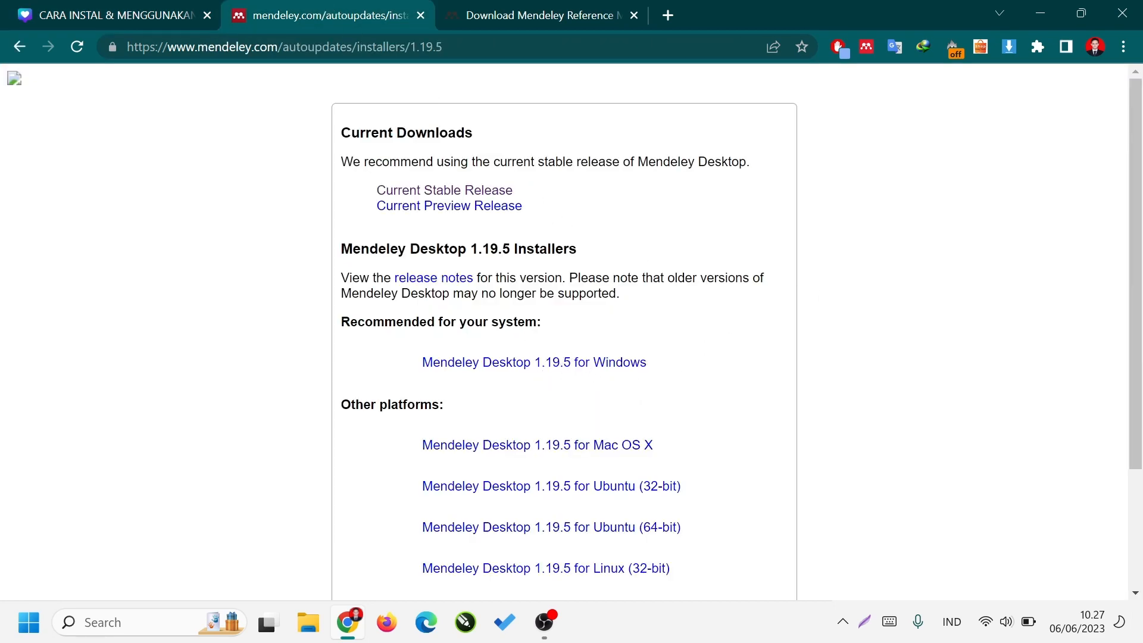
pyautogui.click(574, 373)
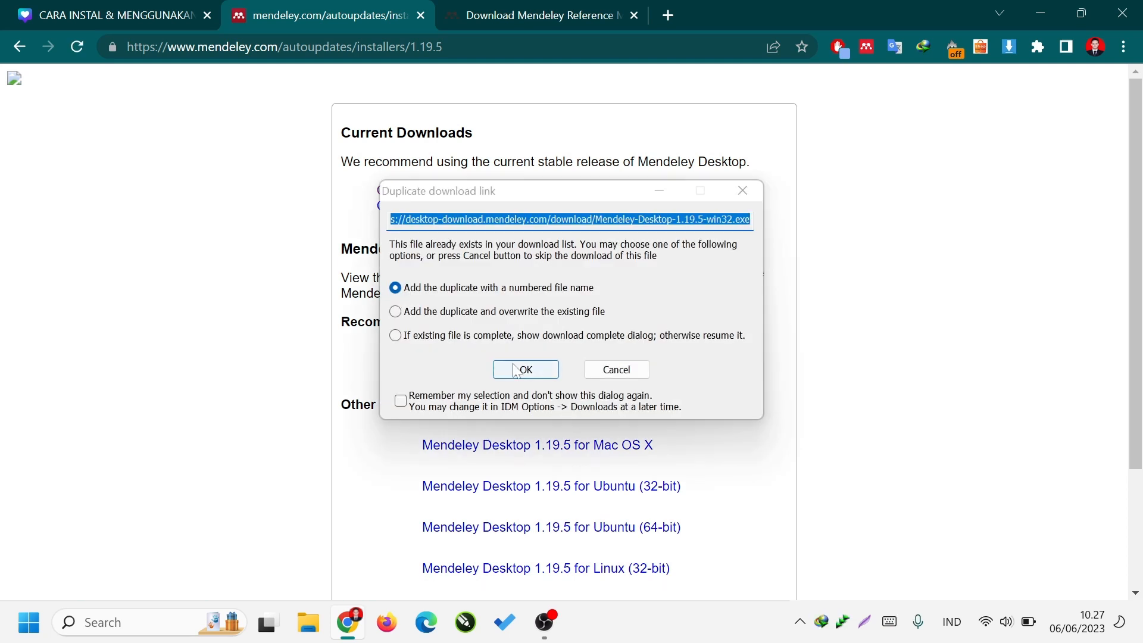
pyautogui.click(525, 371)
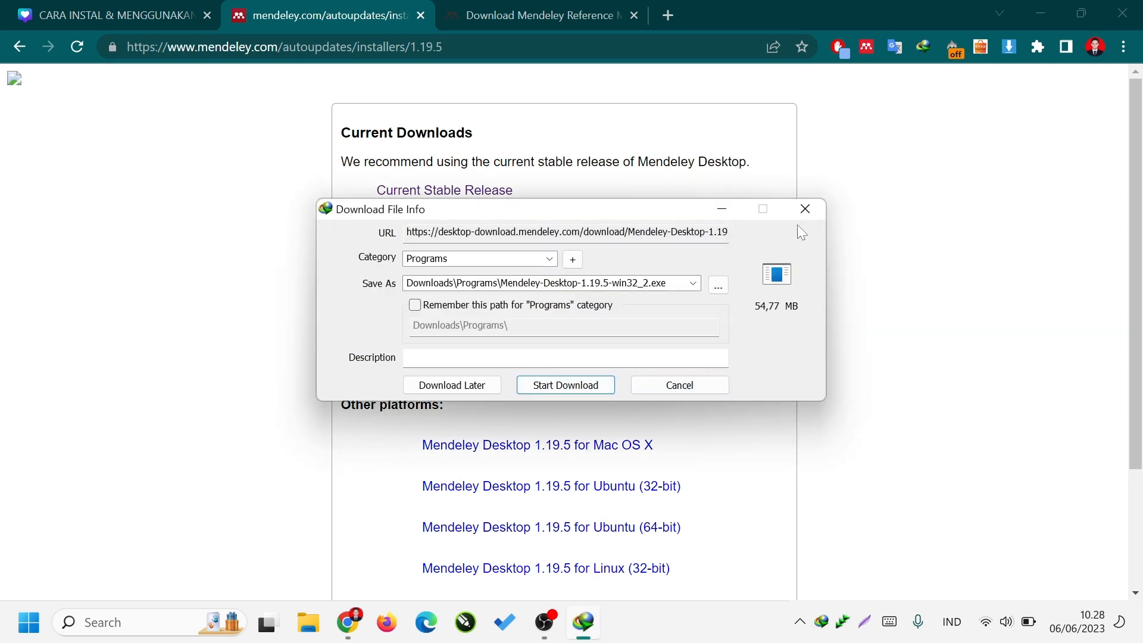
pyautogui.click(805, 208)
pyautogui.click(748, 185)
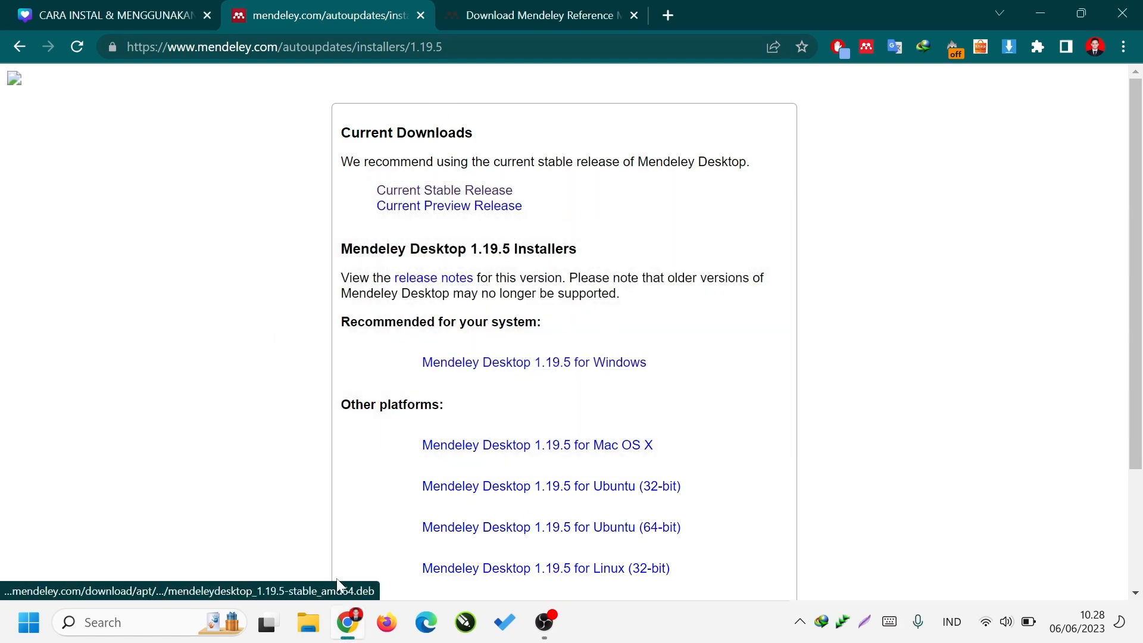
# Run the Mendeley-Desktop-1.19.5-win32 installer from the Programs folder in Downloads and allow it to make changes.
pyautogui.click(307, 627)
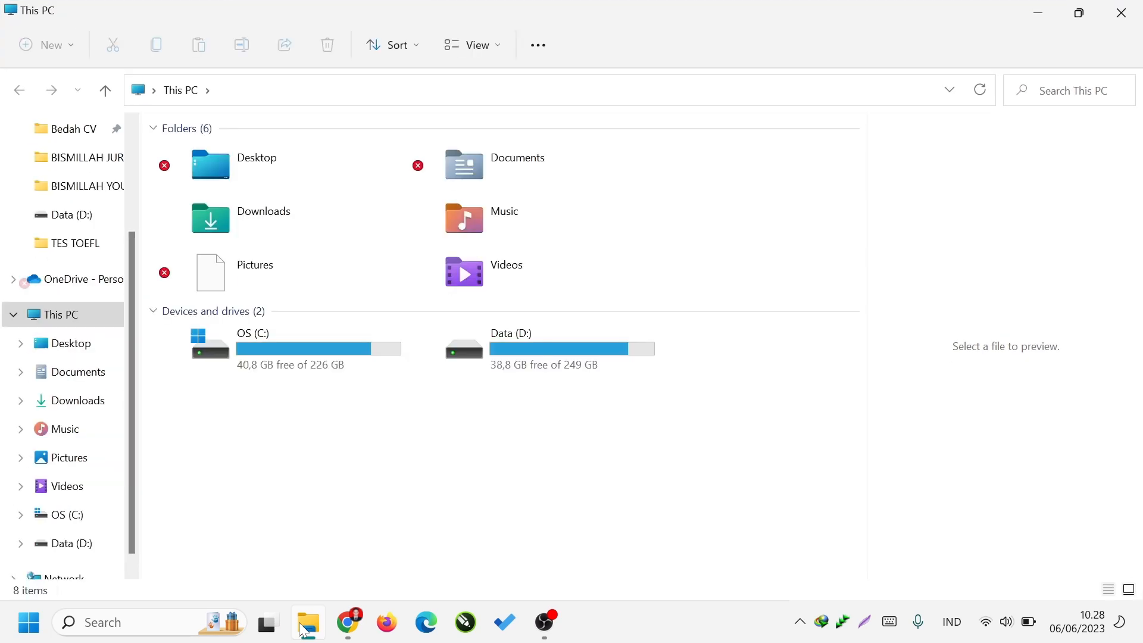
pyautogui.doubleClick(388, 231)
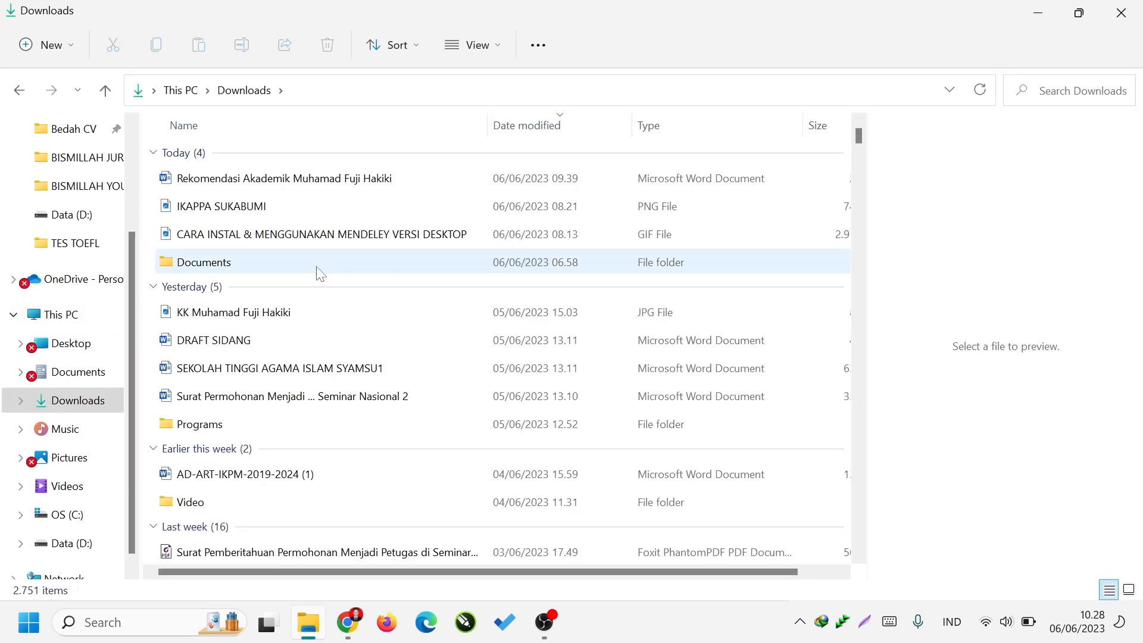
pyautogui.doubleClick(304, 421)
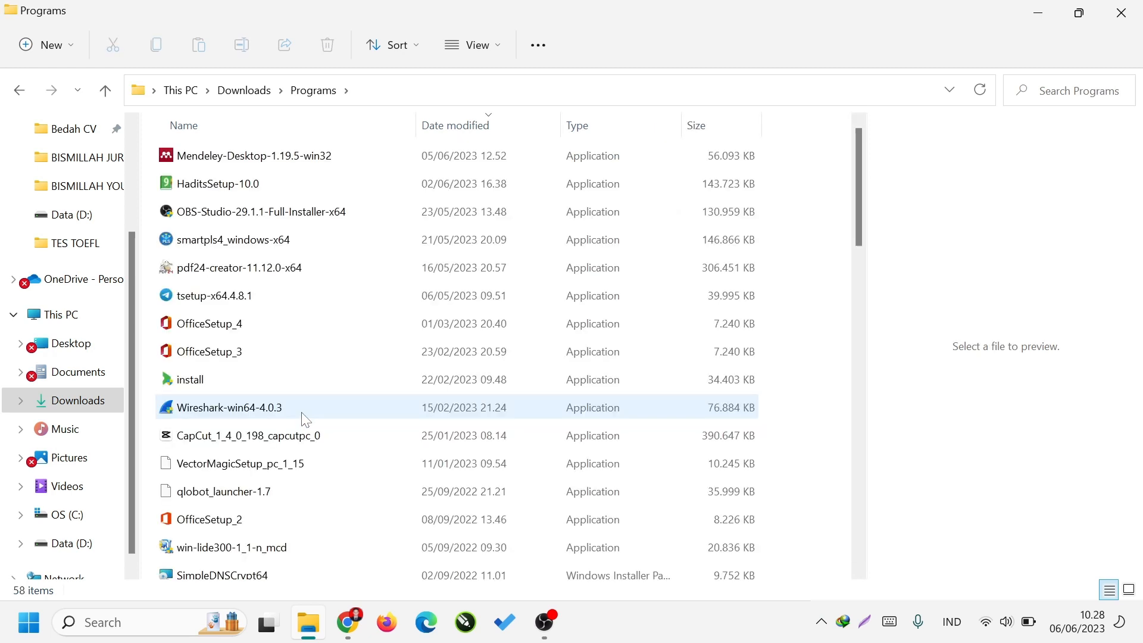
pyautogui.click(310, 166)
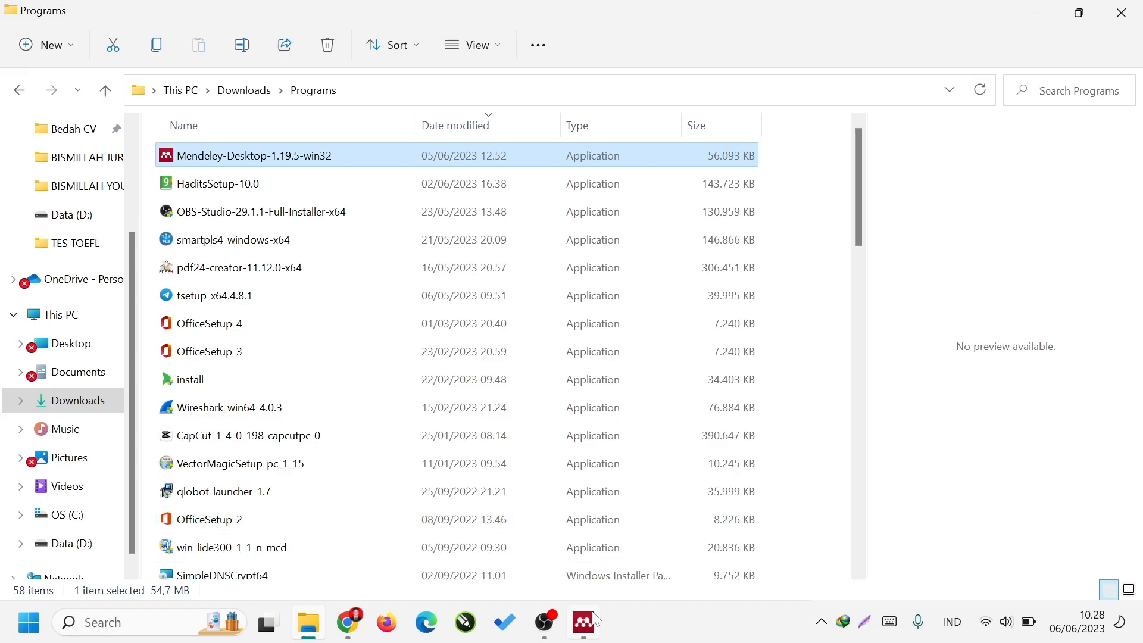
pyautogui.click(592, 614)
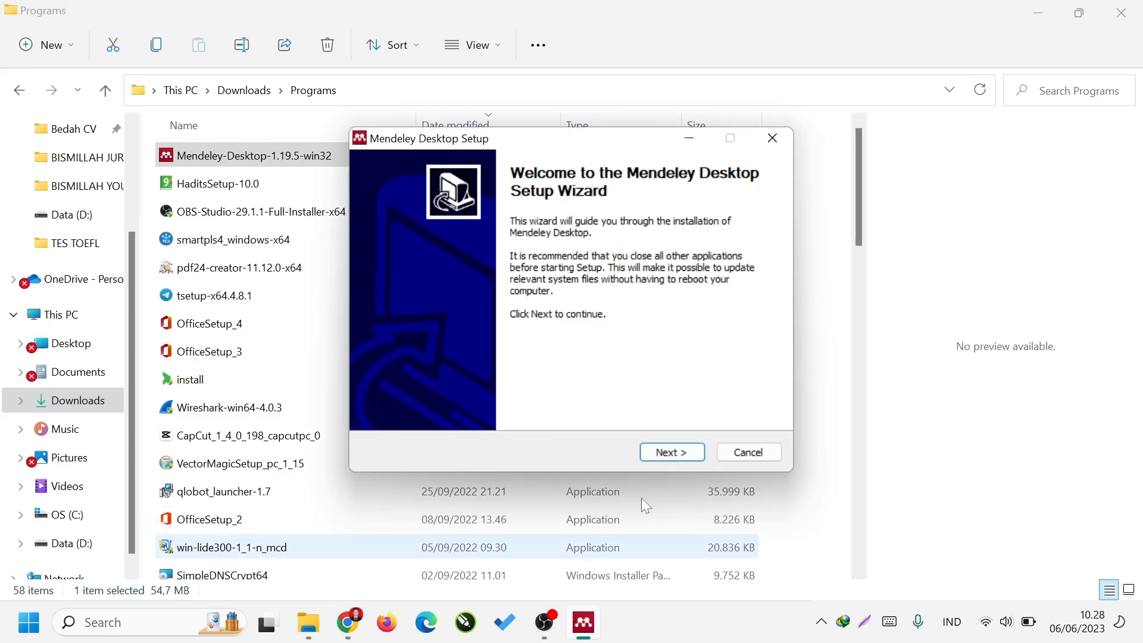
# Install Mendeley Desktop, accepting the license and the default destination and Start Menu folders, and finish setup with Run Mendeley Desktop enabled.
pyautogui.click(657, 456)
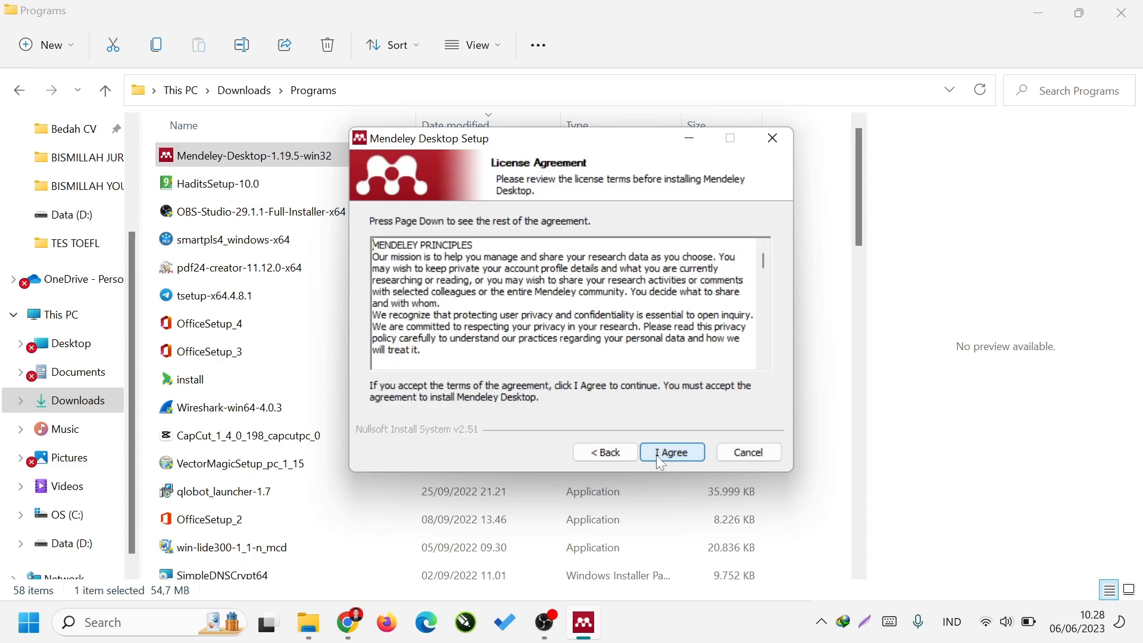
pyautogui.click(657, 457)
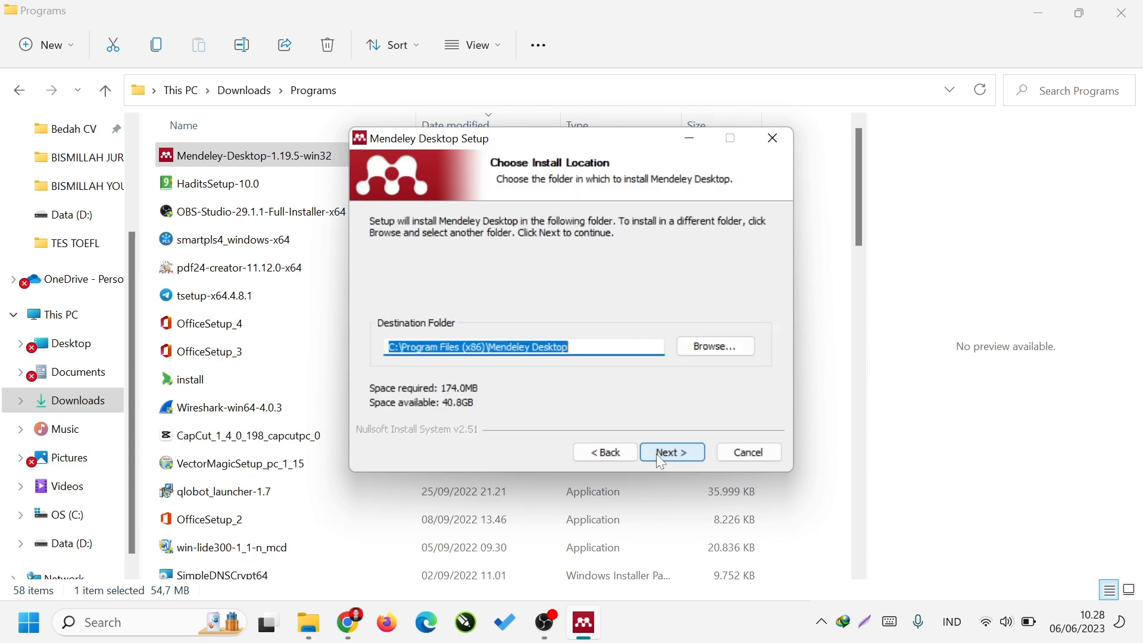
pyautogui.click(657, 454)
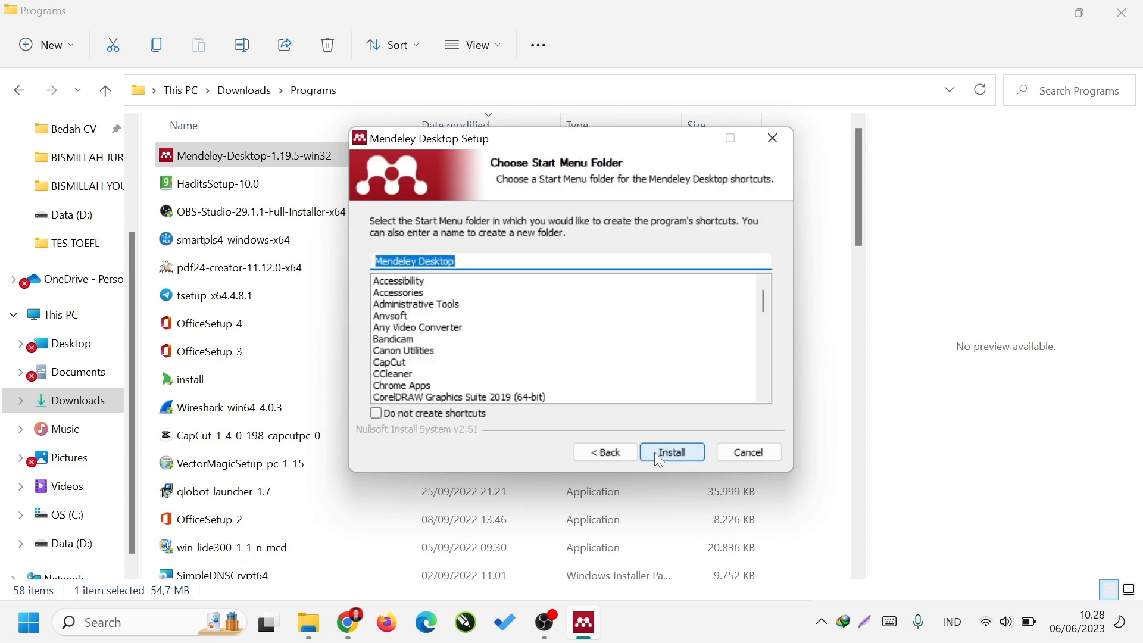
pyautogui.click(655, 453)
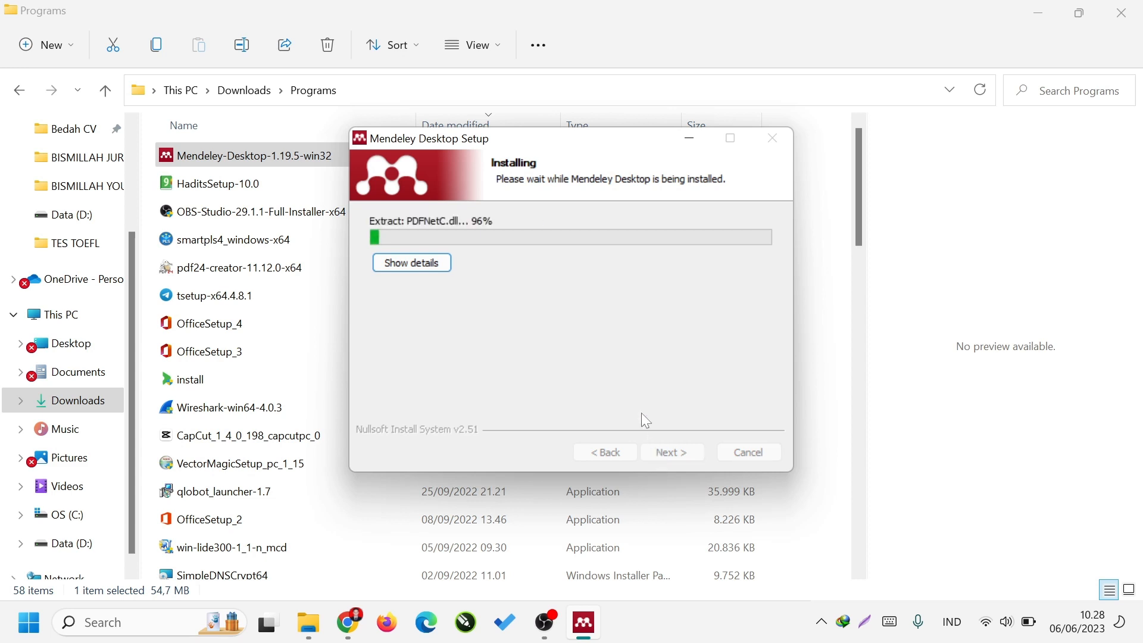
pyautogui.press('XF86MonBrightnessUp')
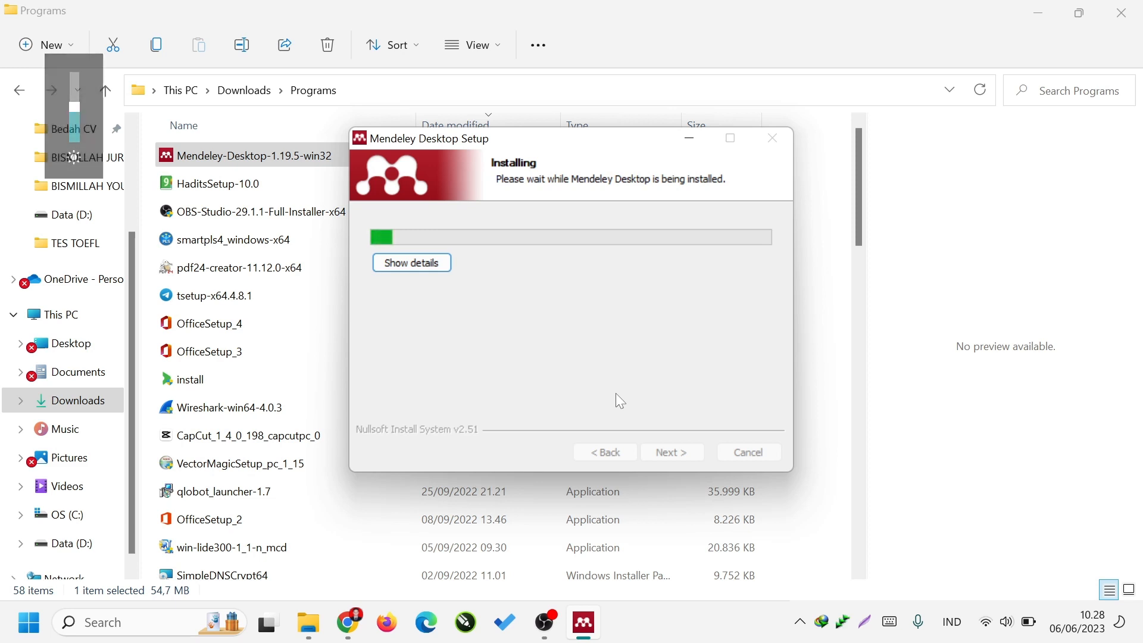
pyautogui.click(1039, 23)
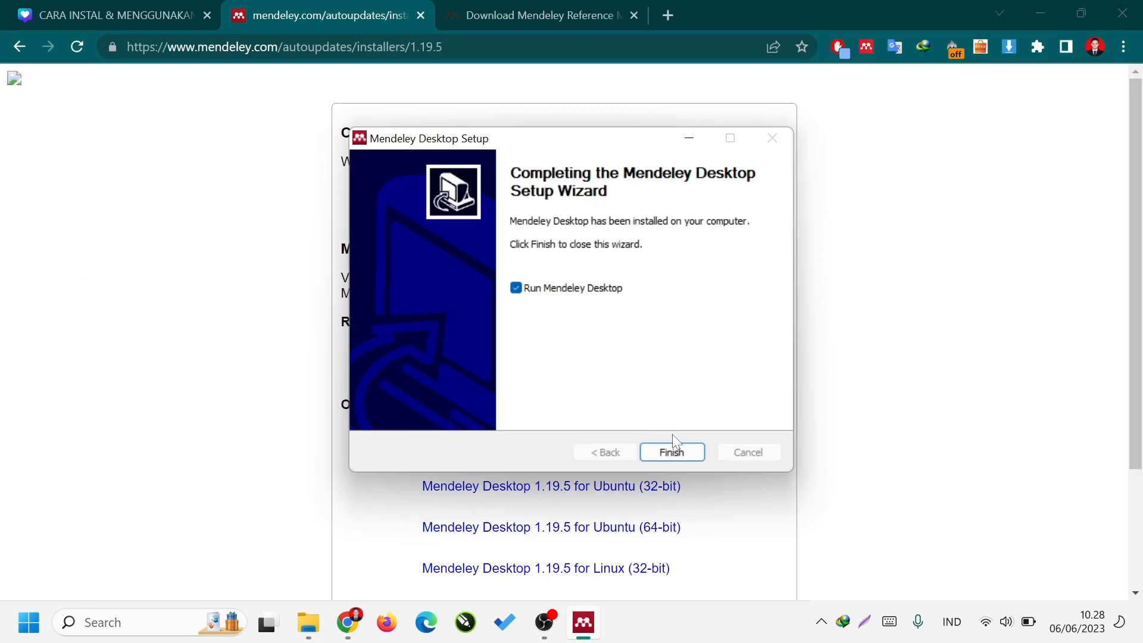
pyautogui.click(677, 454)
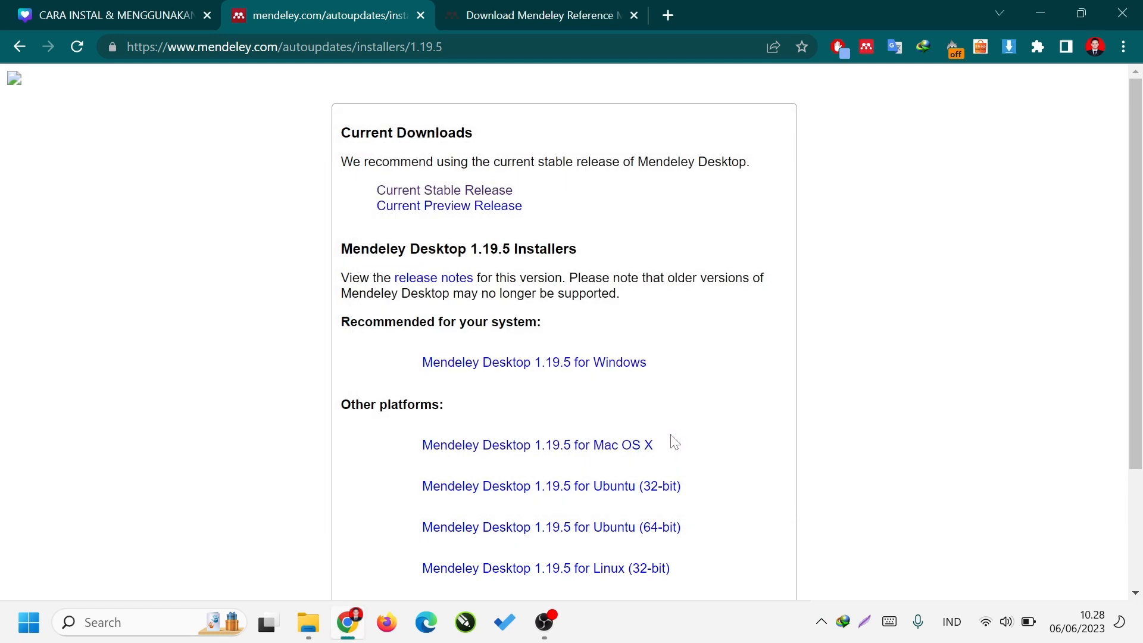
# Bring up the Mendeley Desktop welcome window from the desktop and start registering a new account.
pyautogui.click(1138, 622)
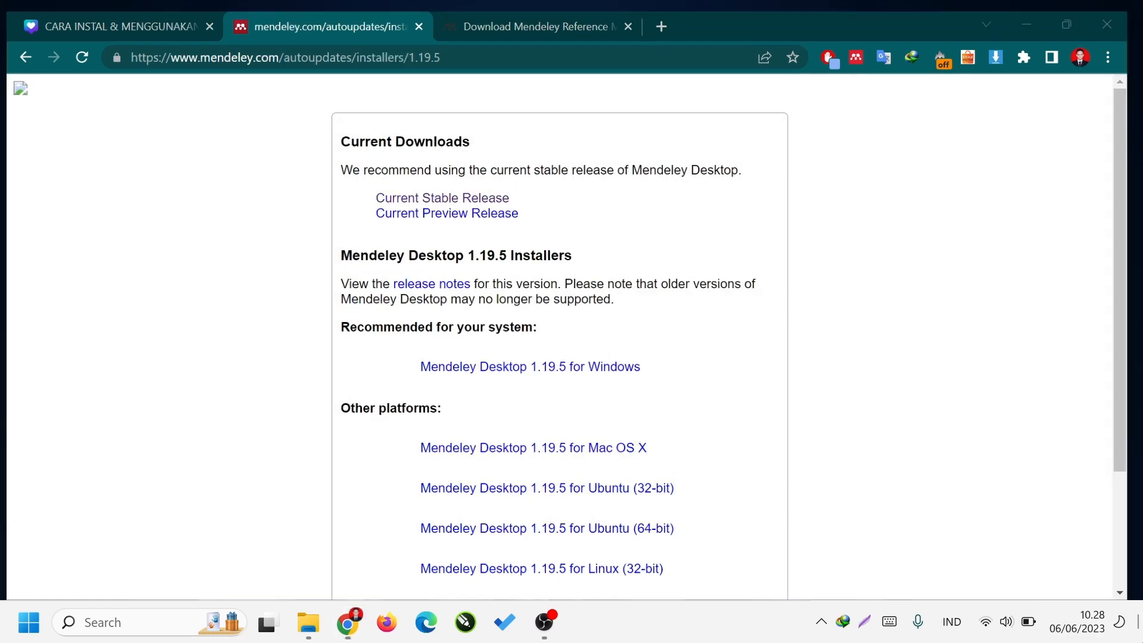
pyautogui.click(594, 611)
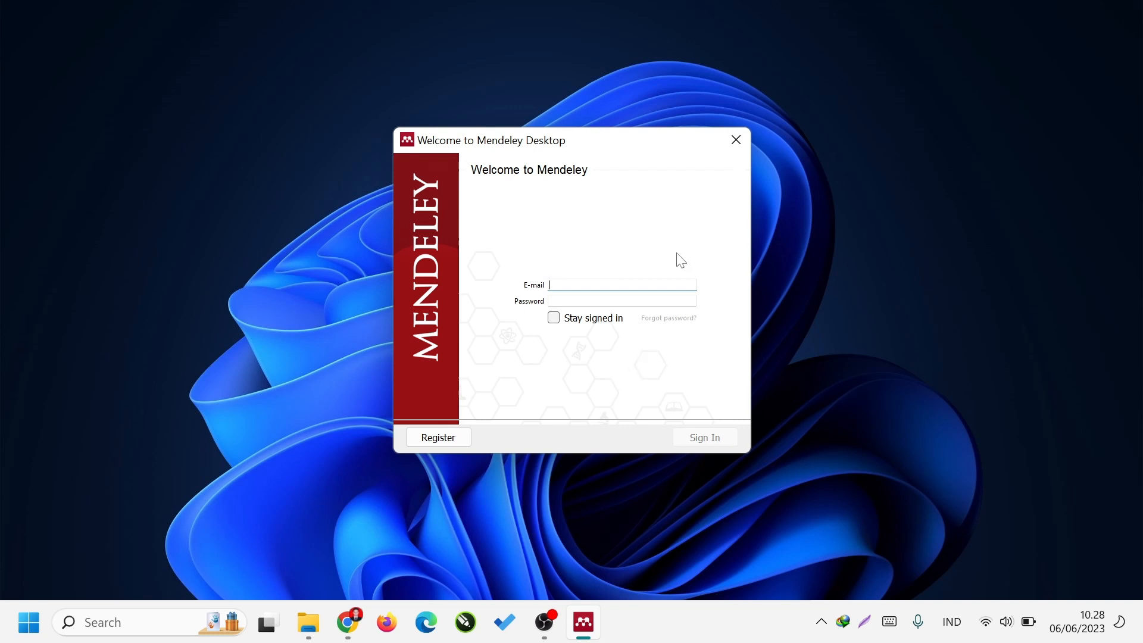
pyautogui.click(440, 438)
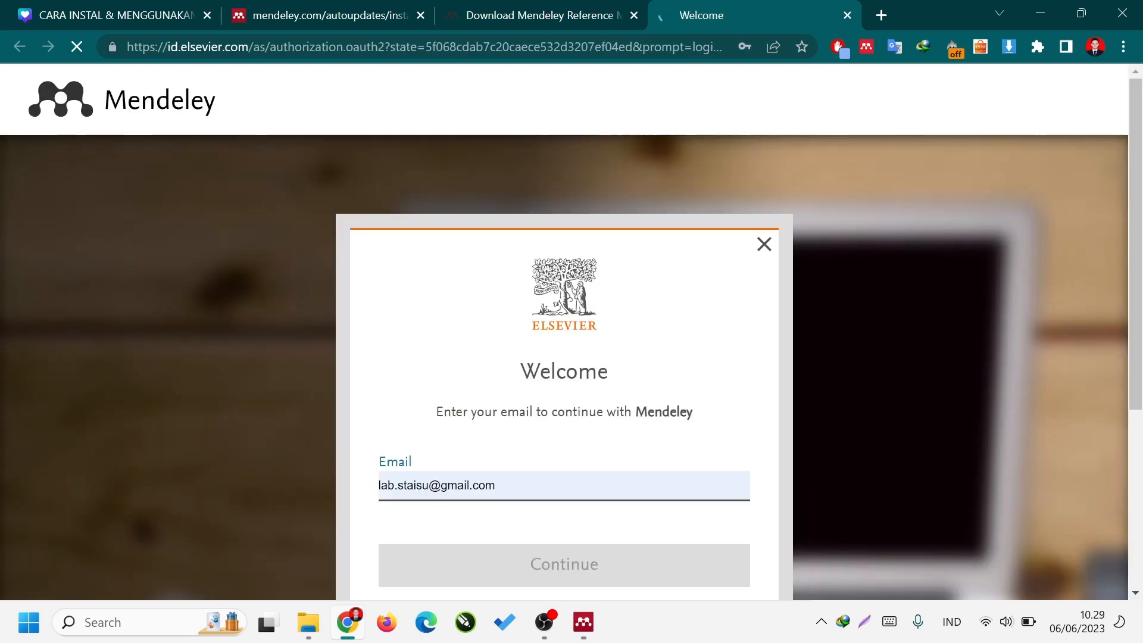
# Replace the prefilled e-mail on the Elsevier welcome page with the new account's e-mail address and continue to registration.
pyautogui.doubleClick(532, 483)
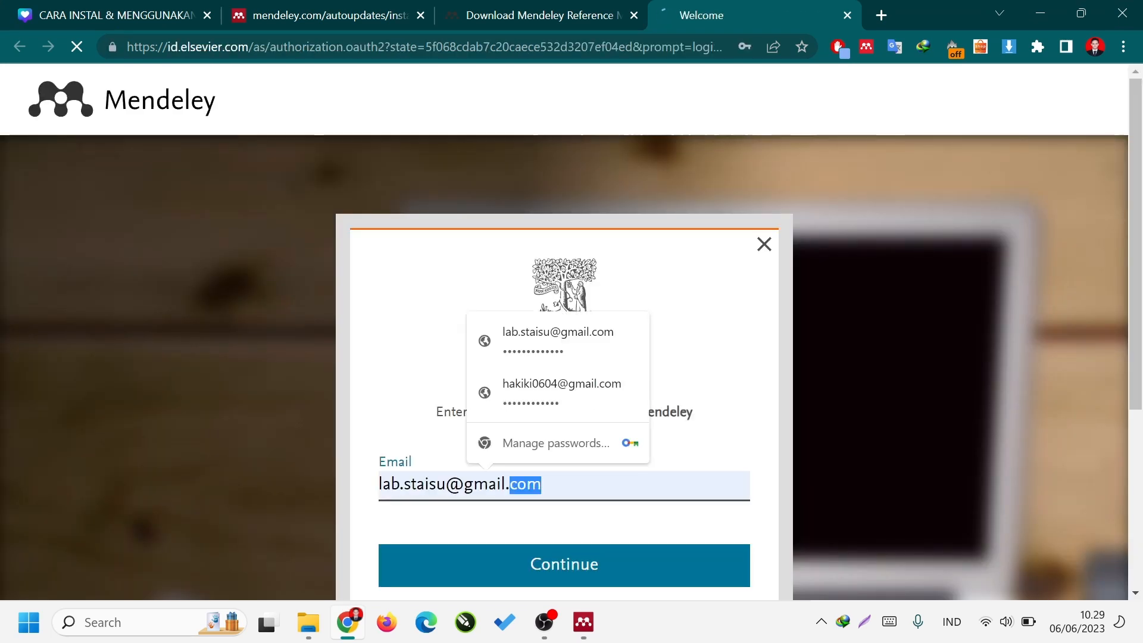
pyautogui.moveTo(543, 484); pyautogui.dragTo(380, 484)
pyautogui.scroll(-1, 420, 374)
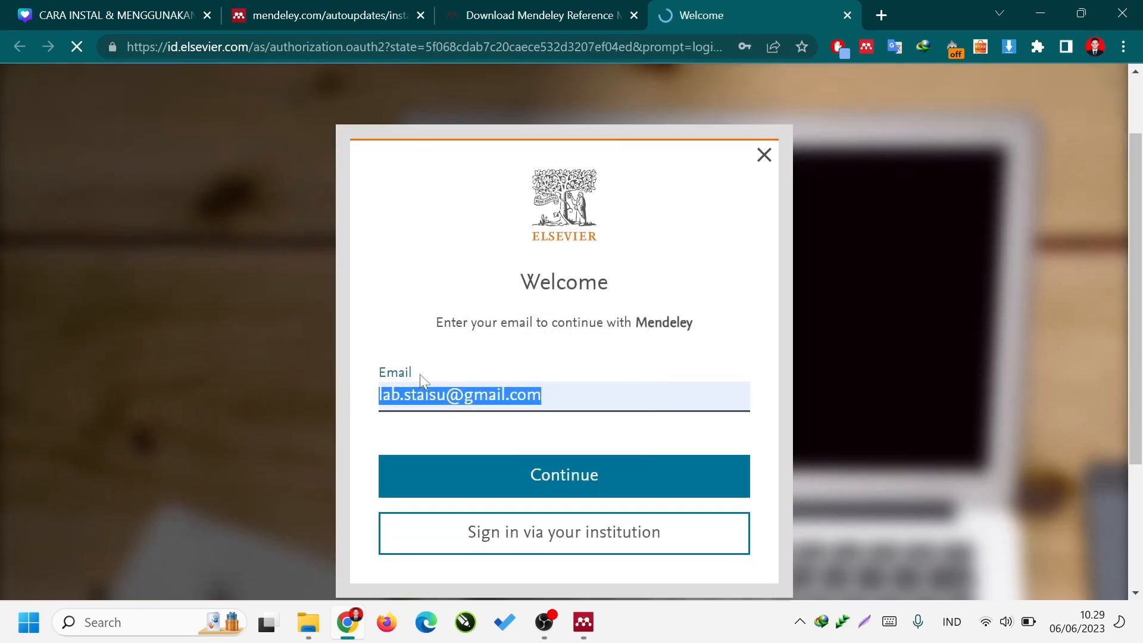
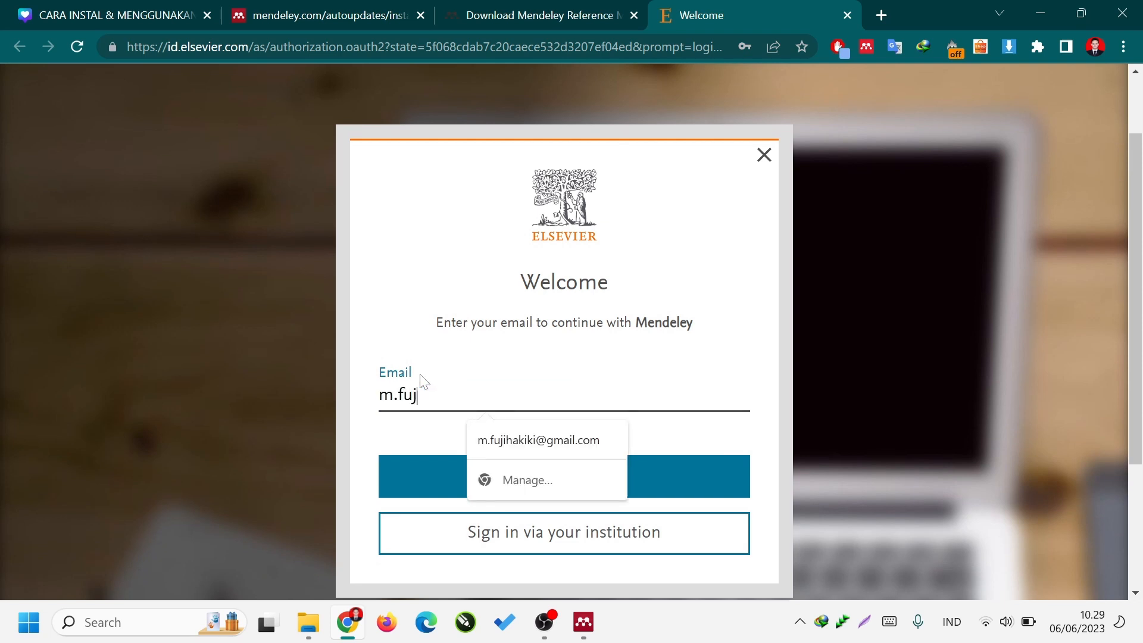
pyautogui.click(534, 432)
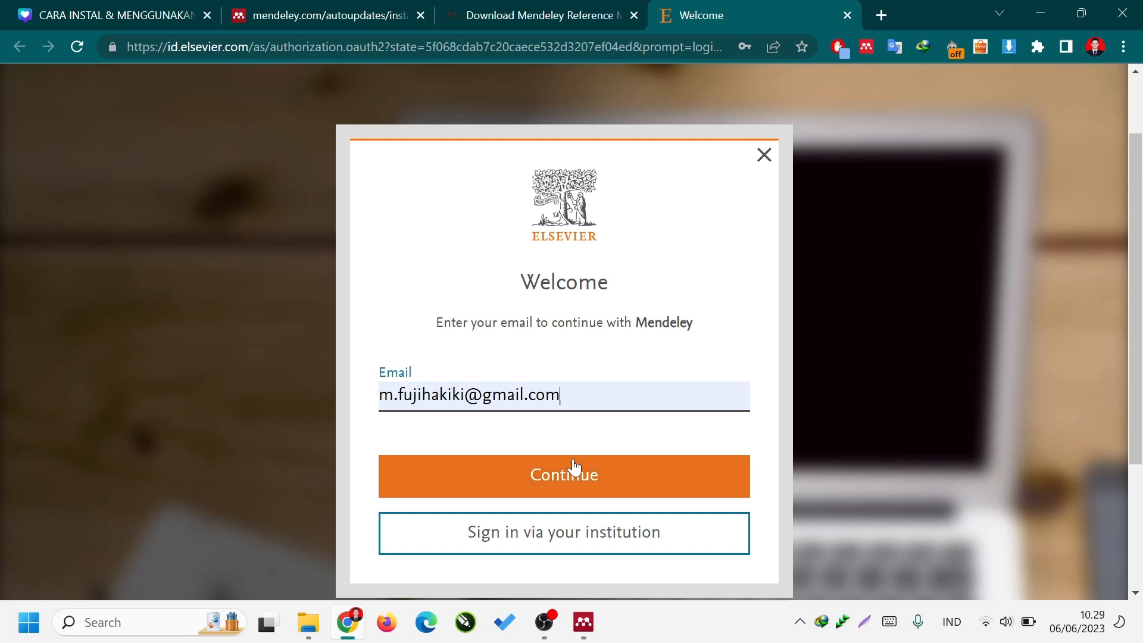
pyautogui.click(511, 471)
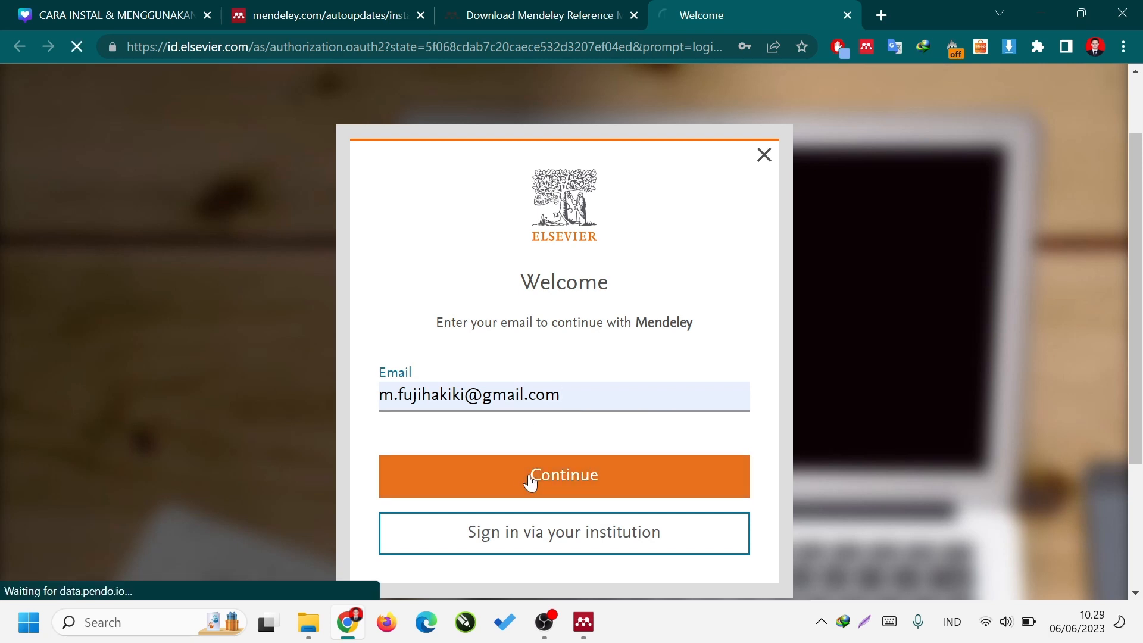
# Fill in the account holder's given name and family name on the registration form and move on to the password field.
pyautogui.scroll(-4, 507, 465)
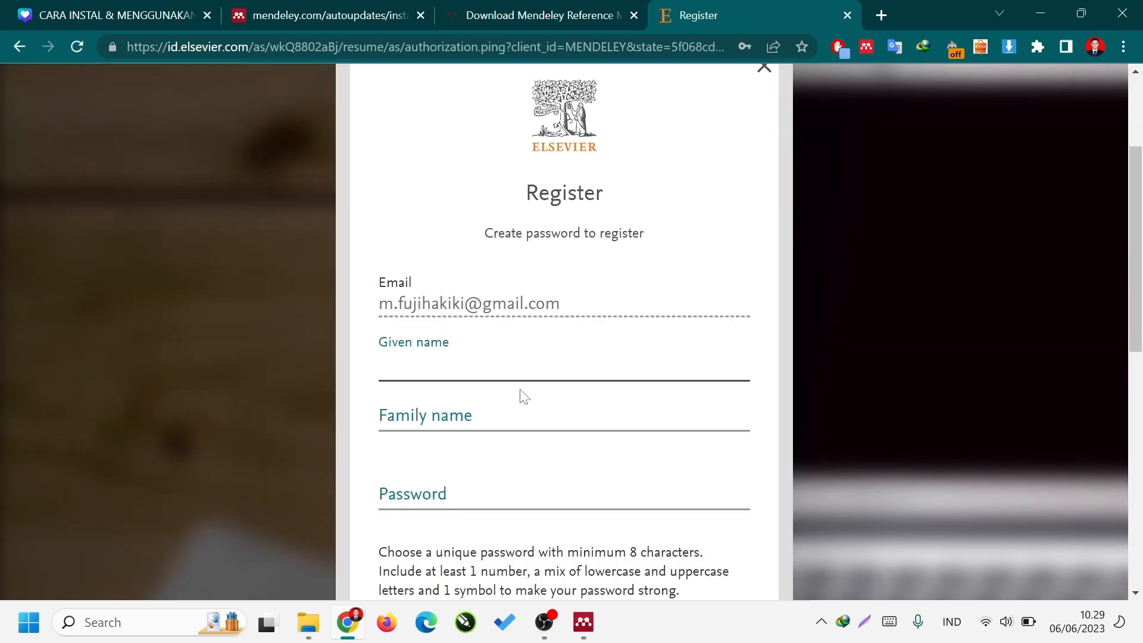
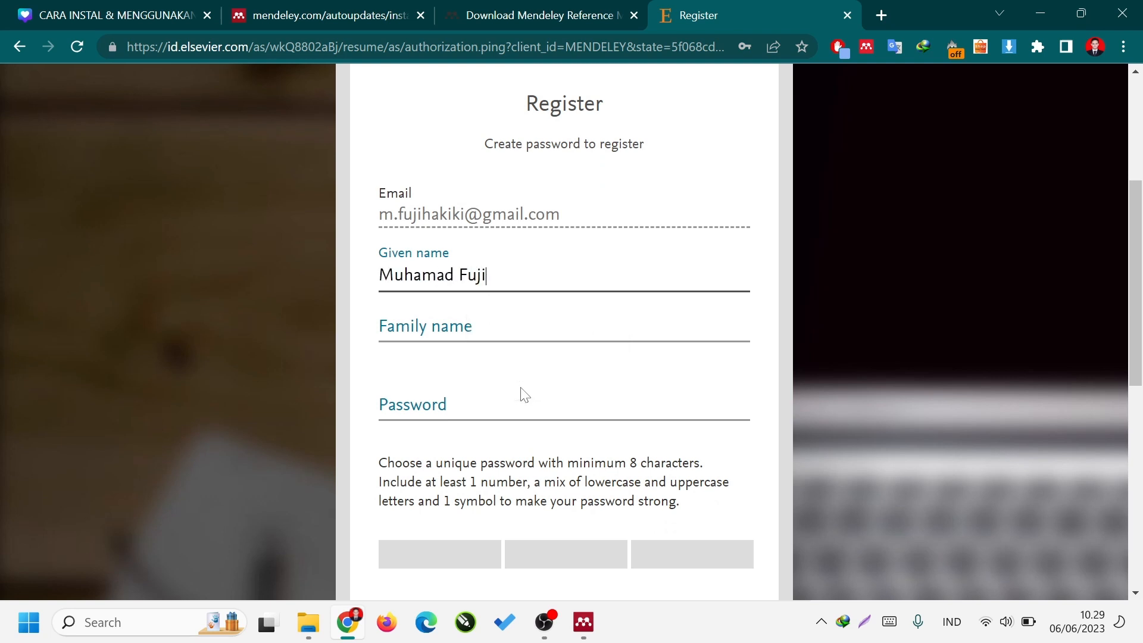
pyautogui.press('Tab')
pyautogui.press('Tab')
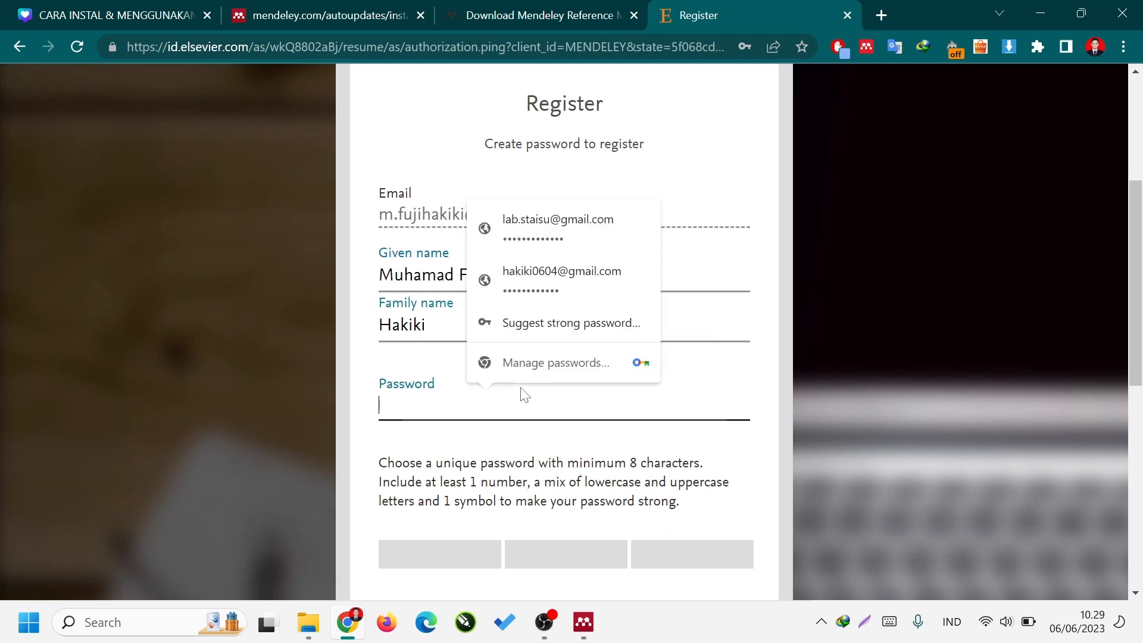
# Enter a strong password for the new account on the registration form and submit the registration.
pyautogui.write('a****')
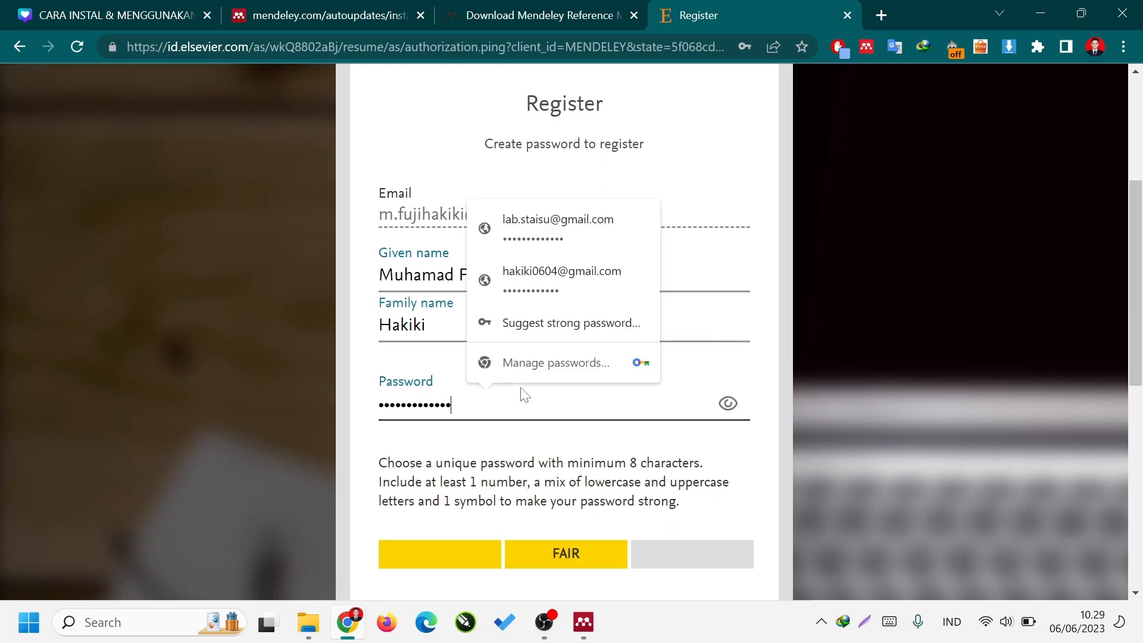
pyautogui.scroll(-1, 524, 394)
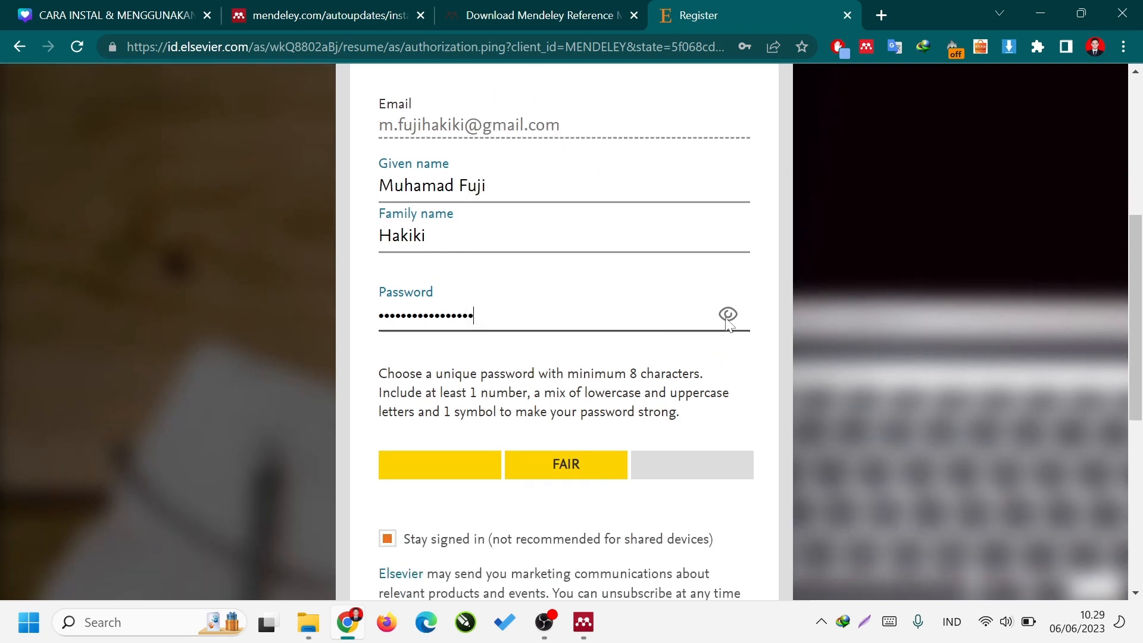
pyautogui.scroll(-1, 507, 415)
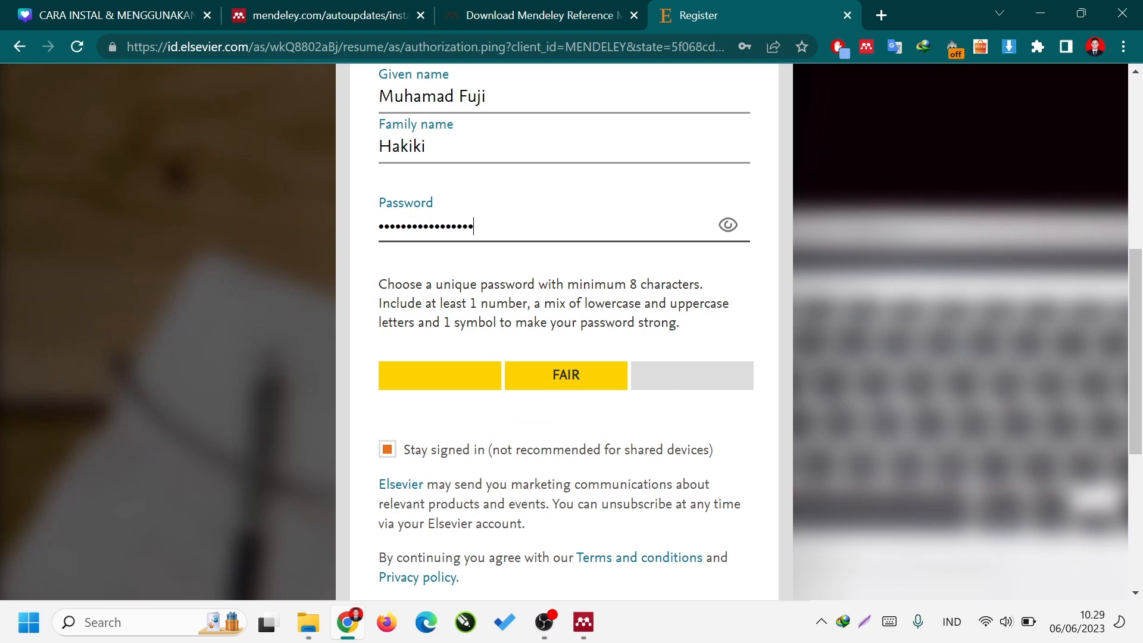
pyautogui.write('•')
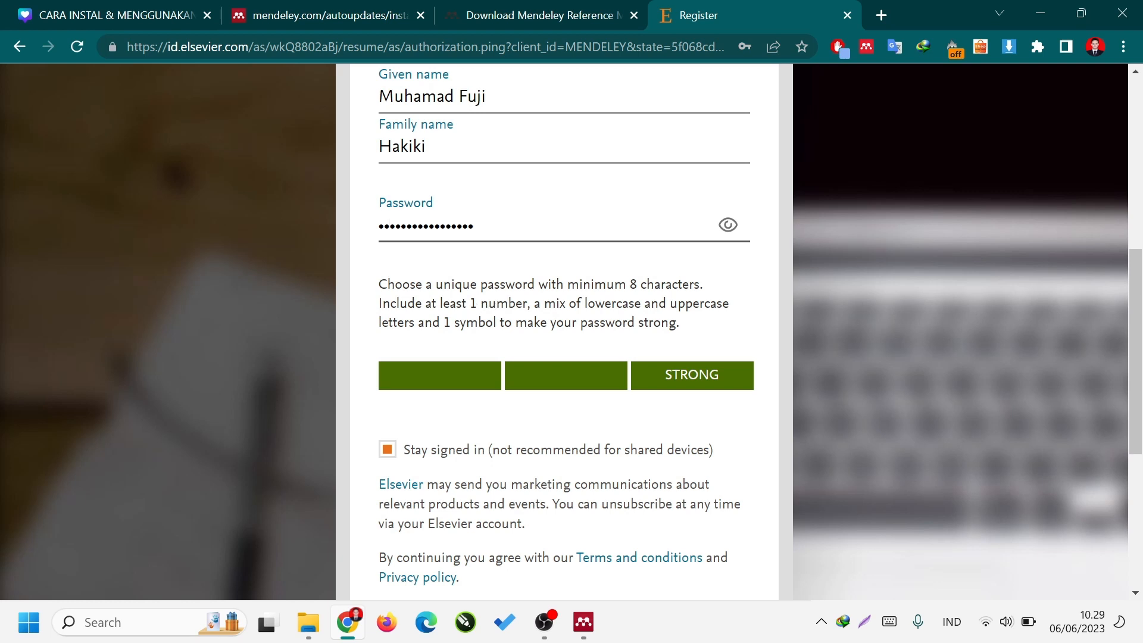
pyautogui.moveTo(470, 304); pyautogui.dragTo(735, 316)
pyautogui.click(524, 305)
pyautogui.moveTo(466, 322); pyautogui.dragTo(485, 322)
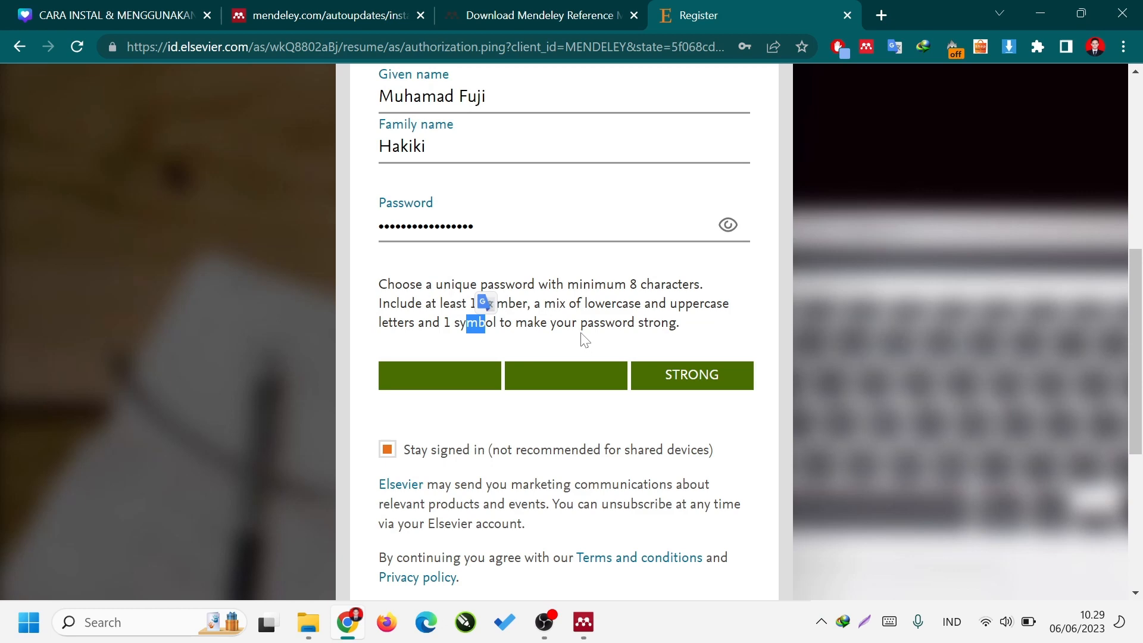
pyautogui.scroll(-3, 582, 340)
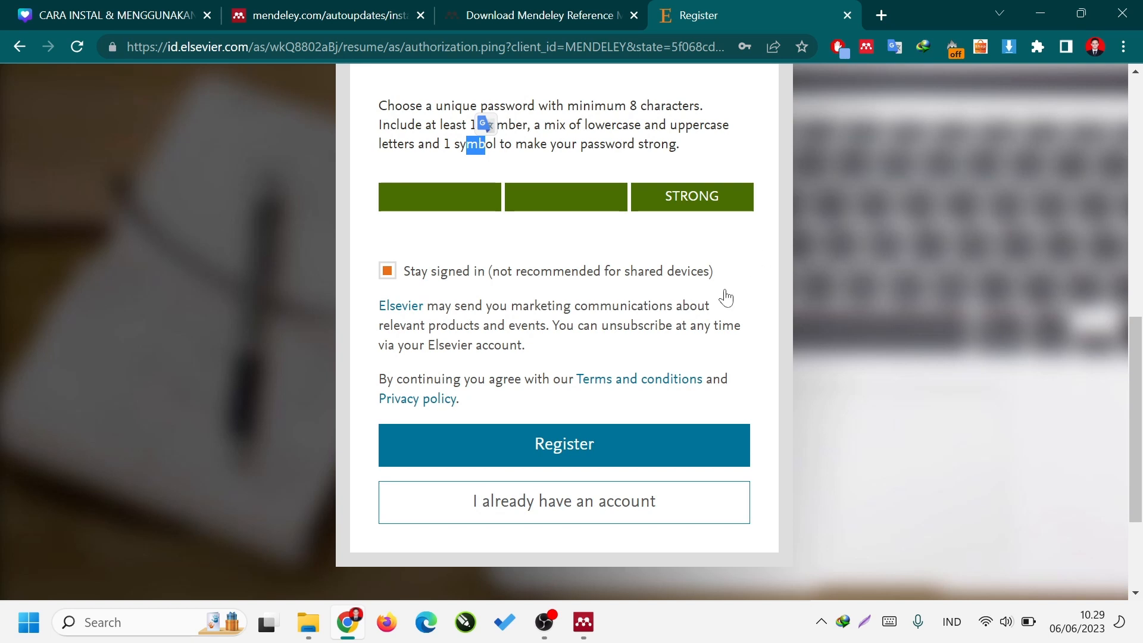
pyautogui.click(640, 439)
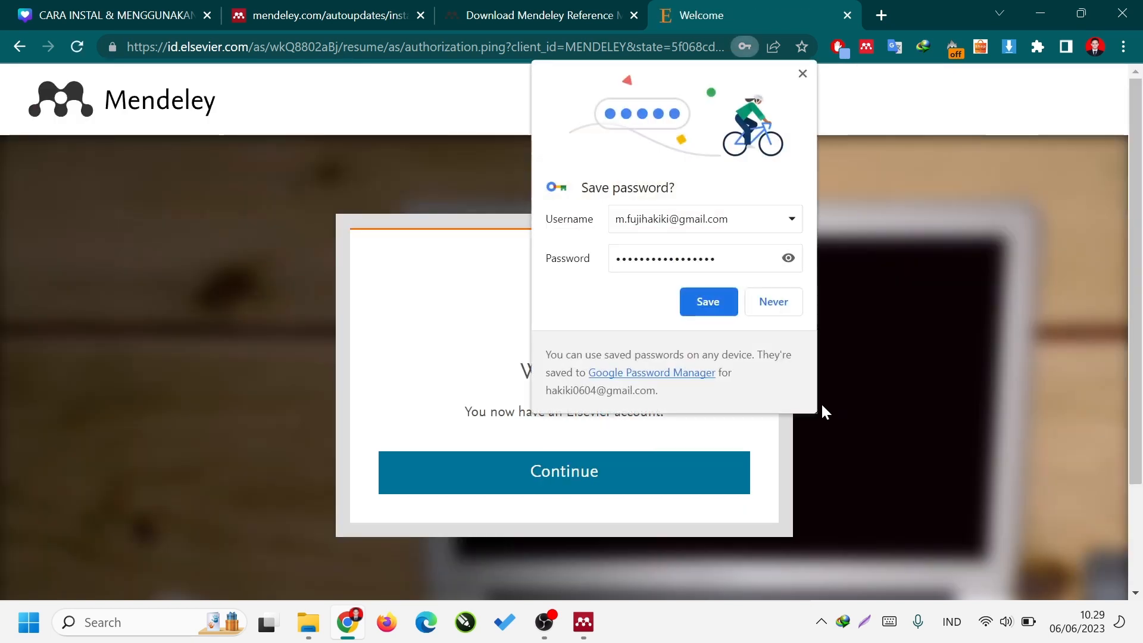
# Save the new account's login in the browser and continue past the Elsevier welcome page to Mendeley.
pyautogui.click(707, 297)
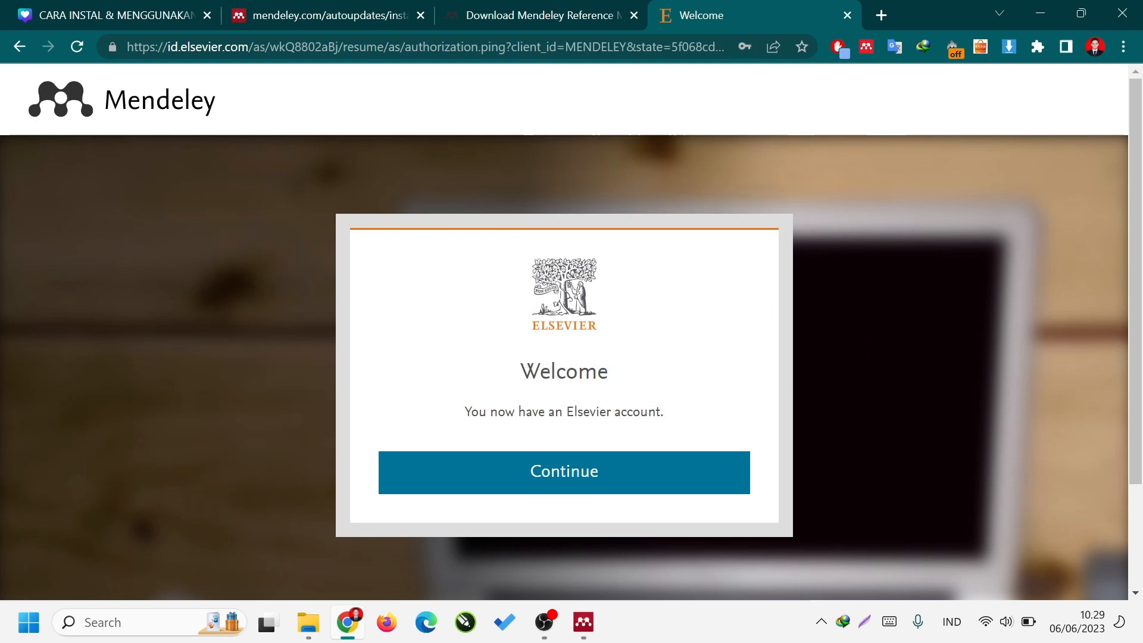
pyautogui.moveTo(521, 373); pyautogui.dragTo(556, 374)
pyautogui.moveTo(471, 412); pyautogui.dragTo(606, 420)
pyautogui.click(706, 431)
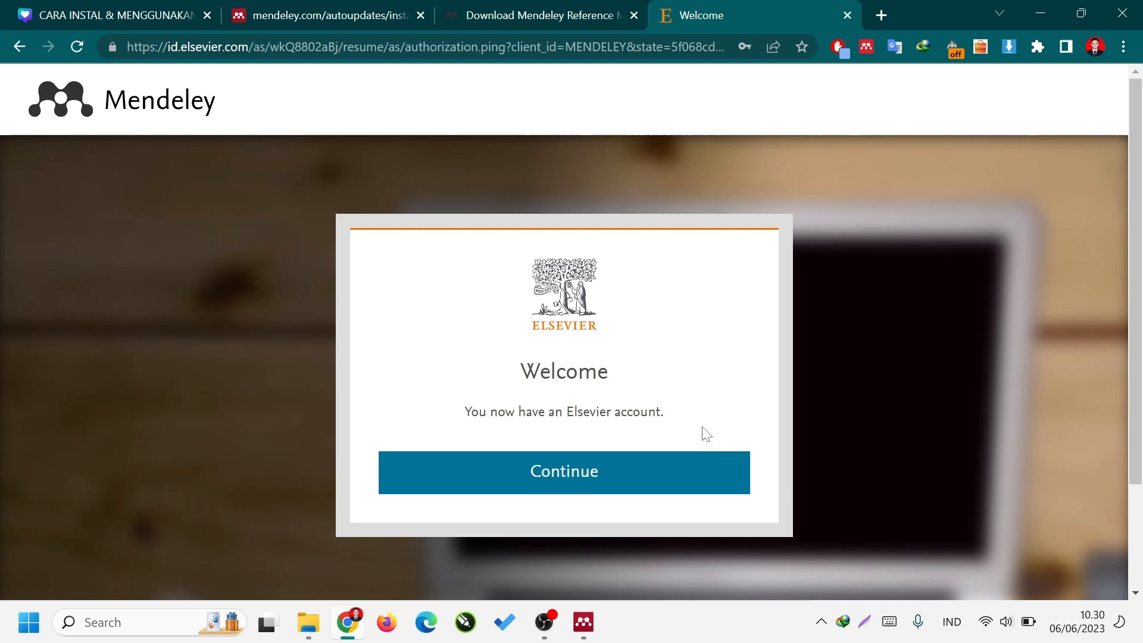
pyautogui.click(661, 485)
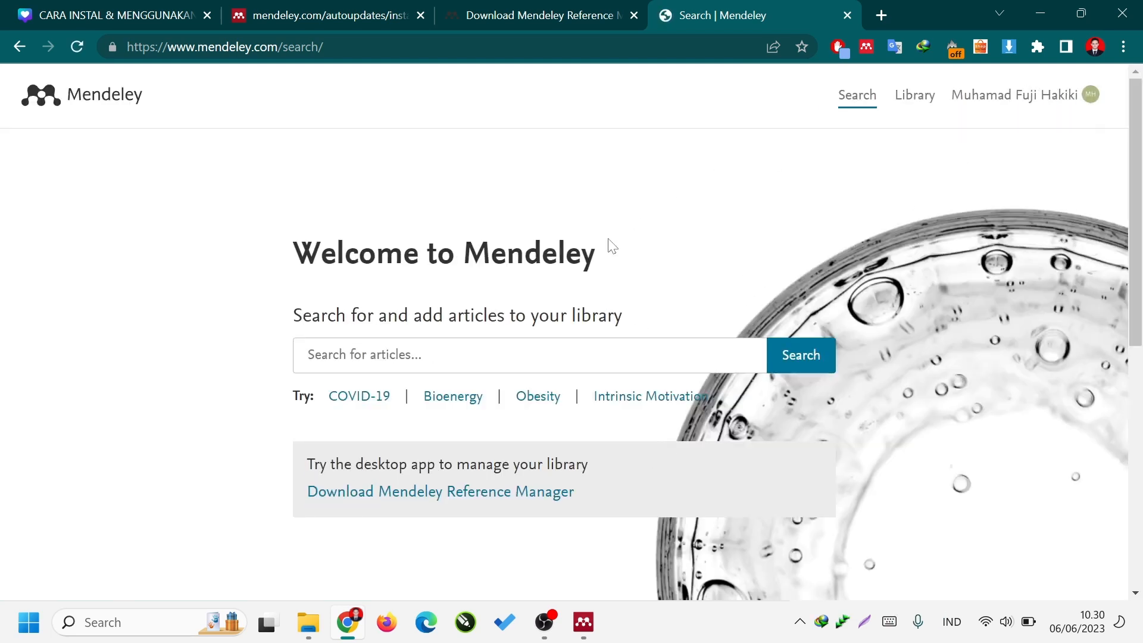
# Switch to Mendeley Desktop and sign in with the account's e-mail and password, with Stay signed in enabled.
pyautogui.click(591, 622)
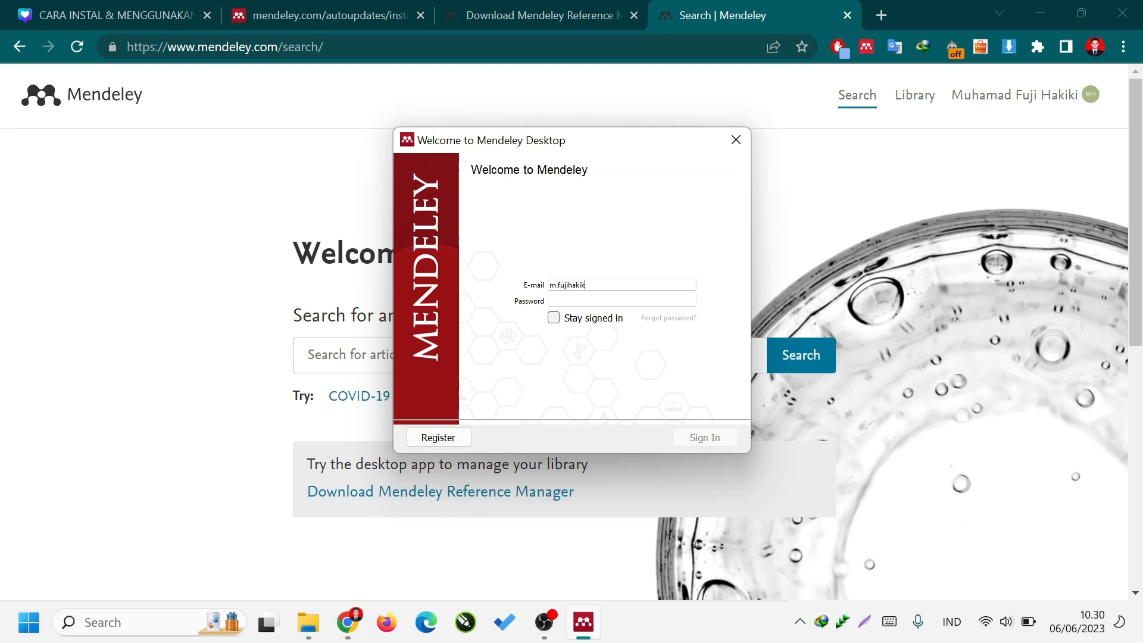
pyautogui.press('Tab')
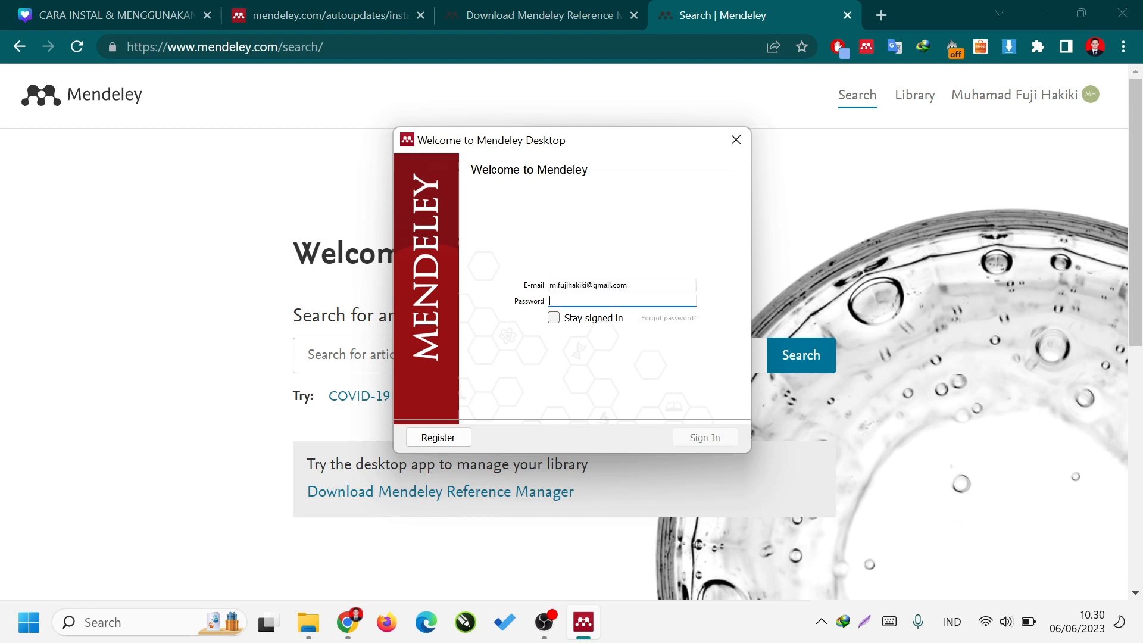
pyautogui.write('••')
pyautogui.click(605, 319)
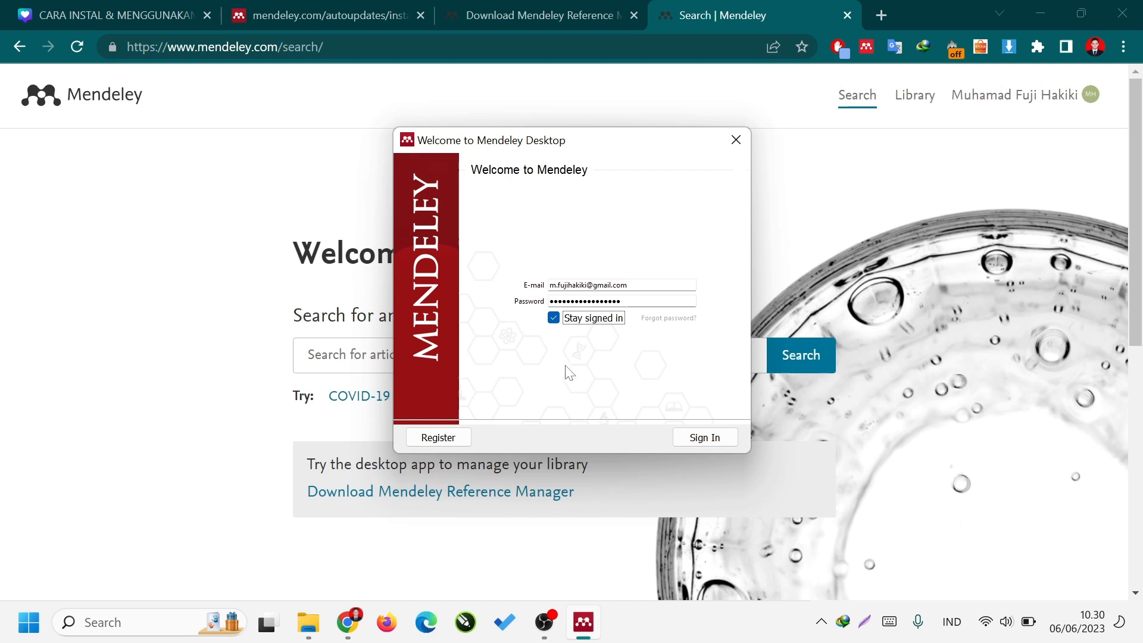
pyautogui.click(687, 437)
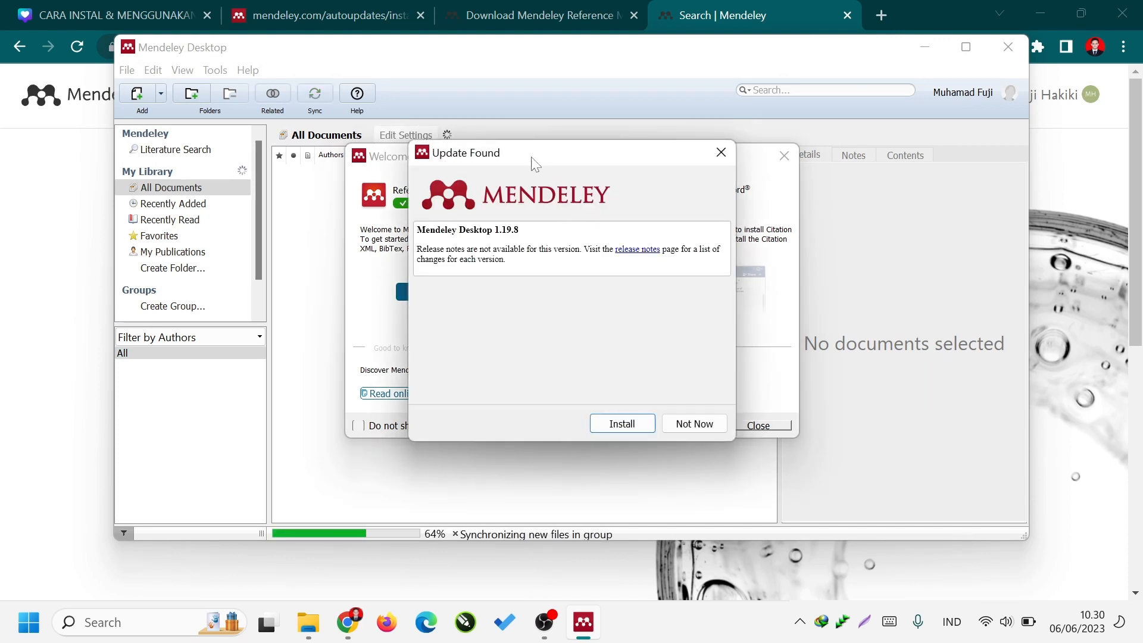
# Move the Update Found dialog aside and postpone the Mendeley Desktop 1.19.8 update.
pyautogui.moveTo(530, 156); pyautogui.dragTo(791, 129)
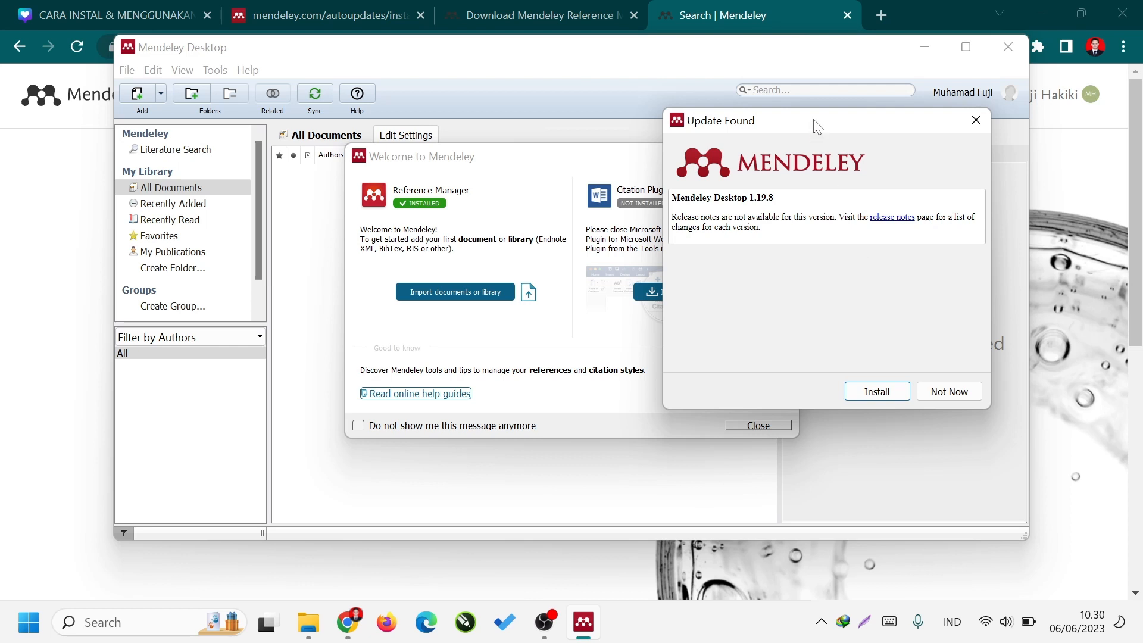
pyautogui.moveTo(813, 119); pyautogui.dragTo(705, 142)
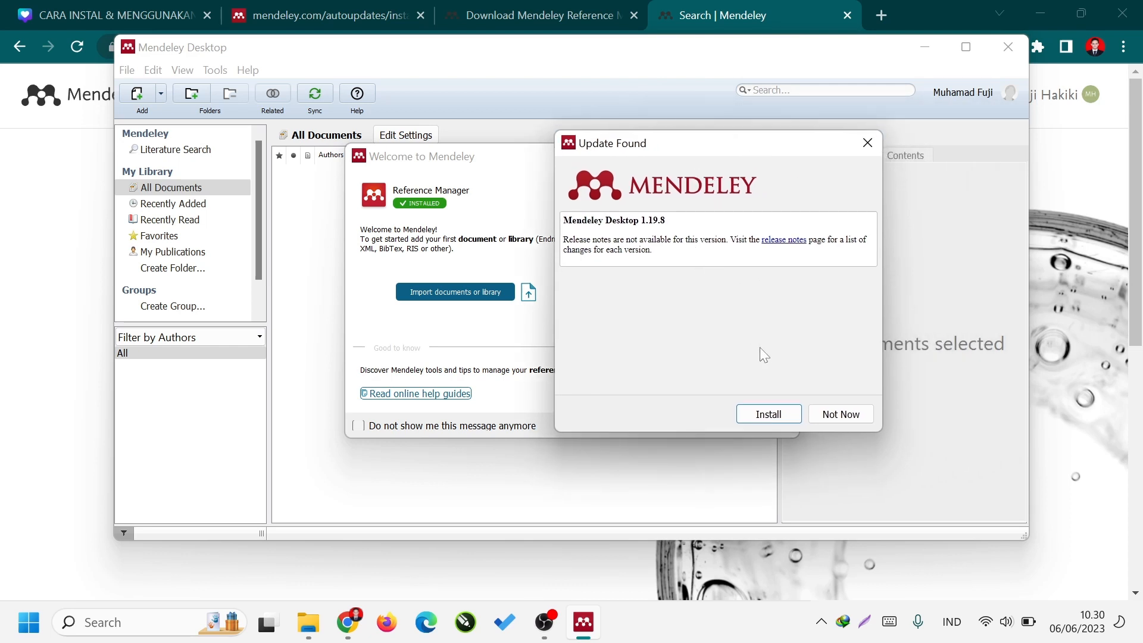
pyautogui.click(850, 417)
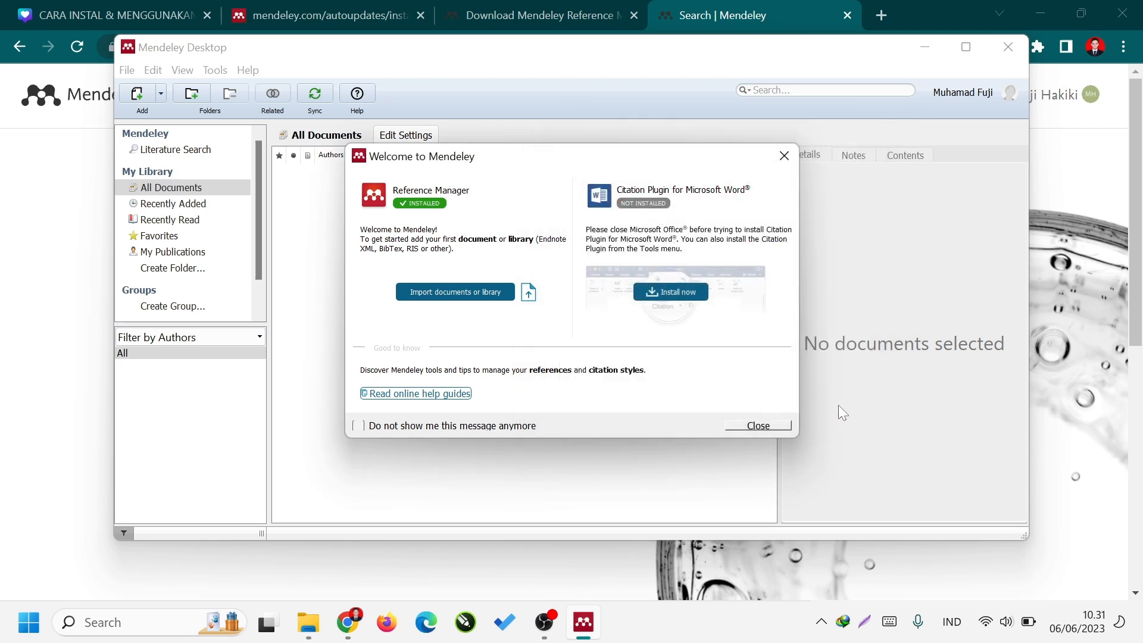
# Install the Citation Plugin for Microsoft Word, then dismiss the welcome window and the Add and Create tip.
pyautogui.click(683, 289)
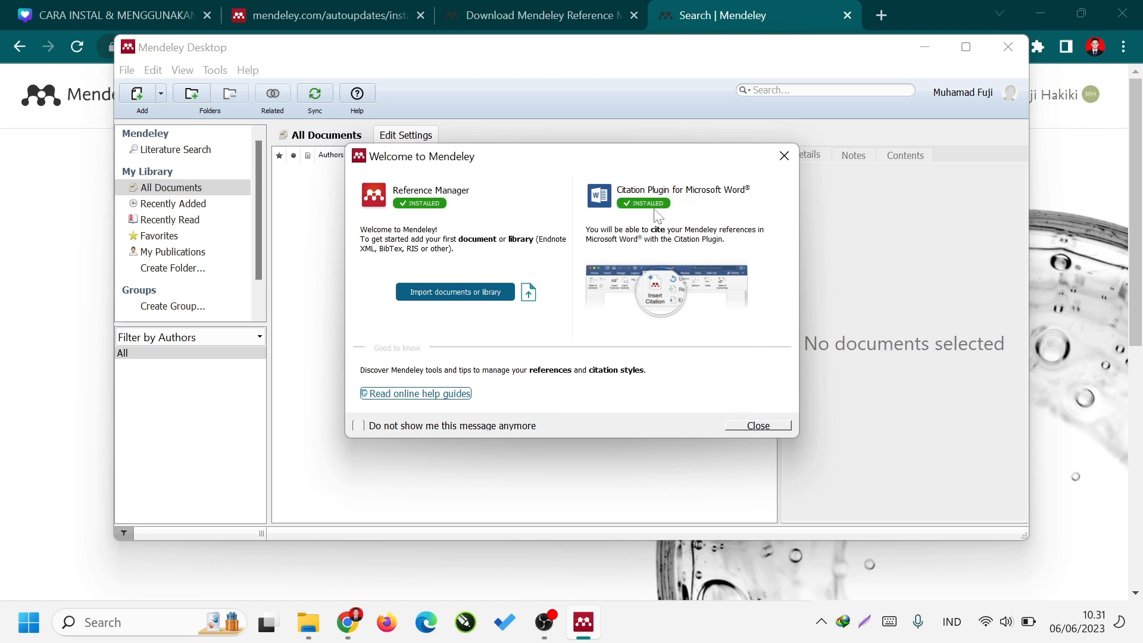
pyautogui.click(758, 425)
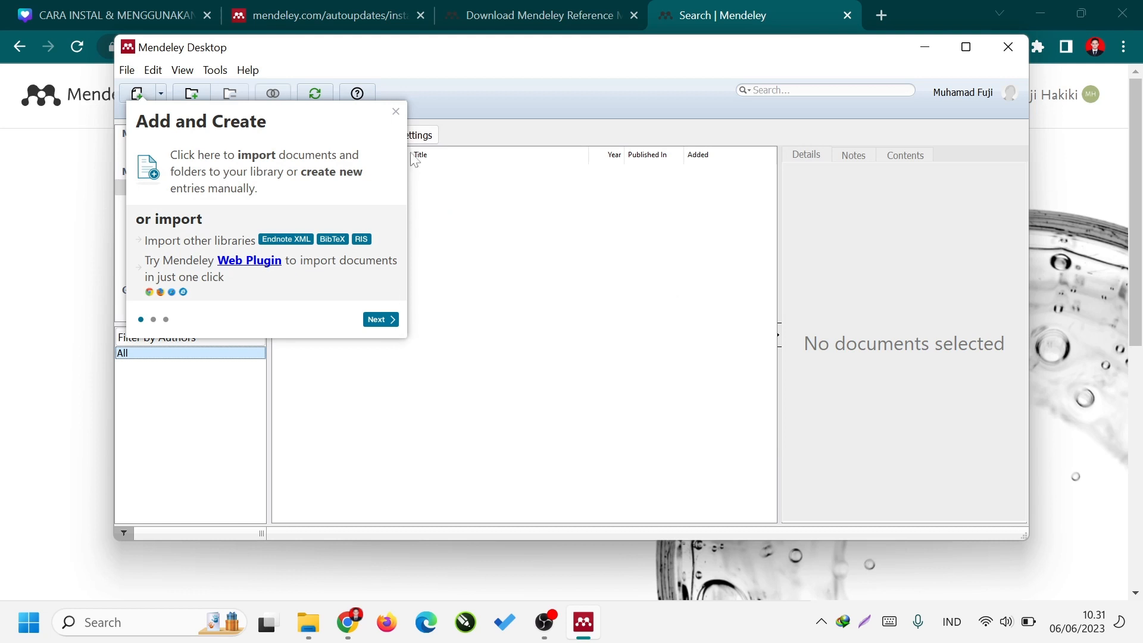
pyautogui.click(396, 112)
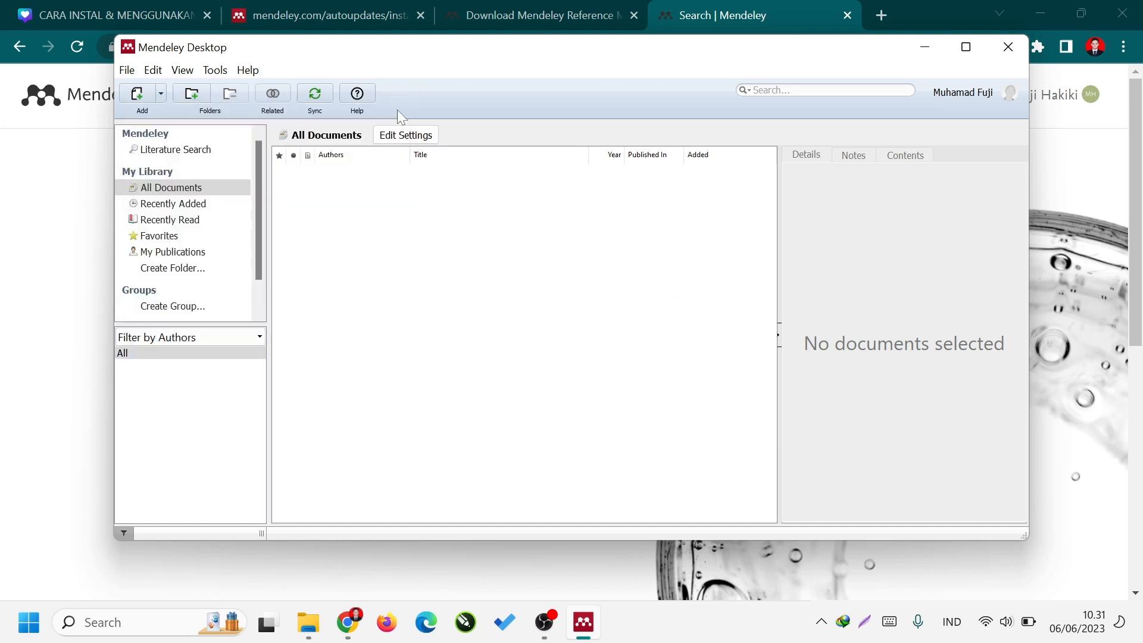
# Check the installation status of the MS Word plugin among the application's tool commands.
pyautogui.click(215, 70)
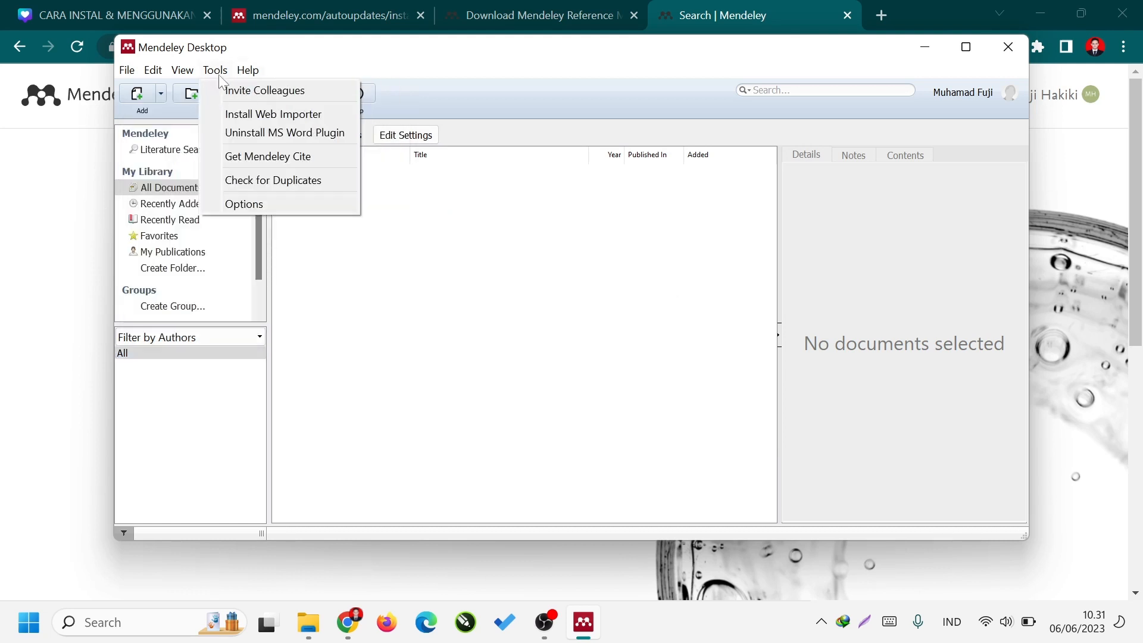
pyautogui.click(216, 71)
pyautogui.click(215, 71)
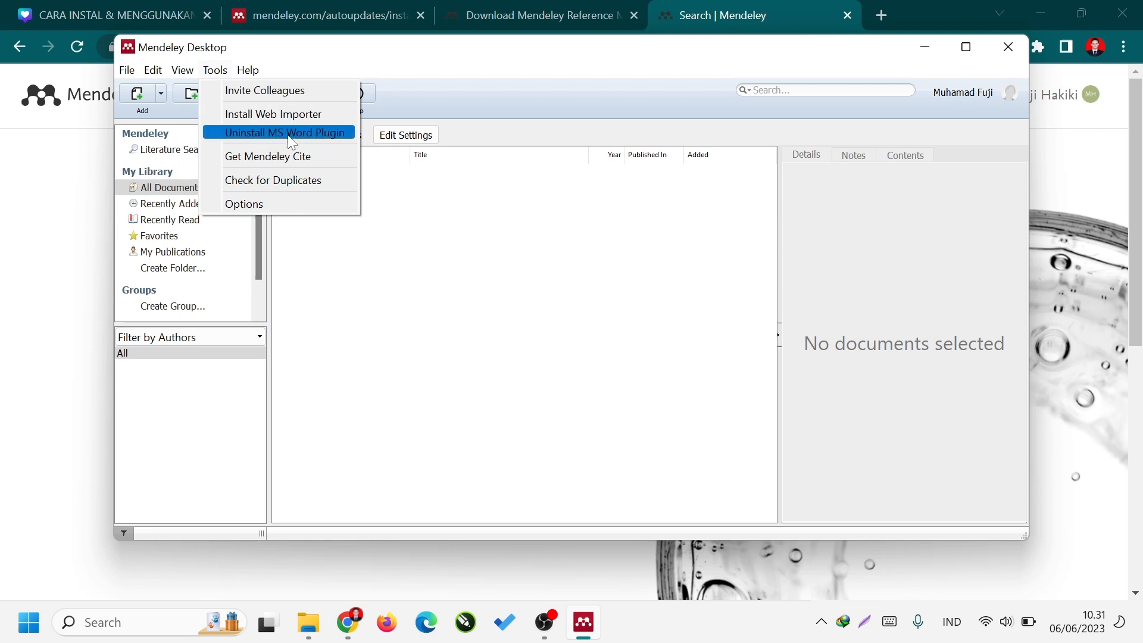
pyautogui.click(438, 240)
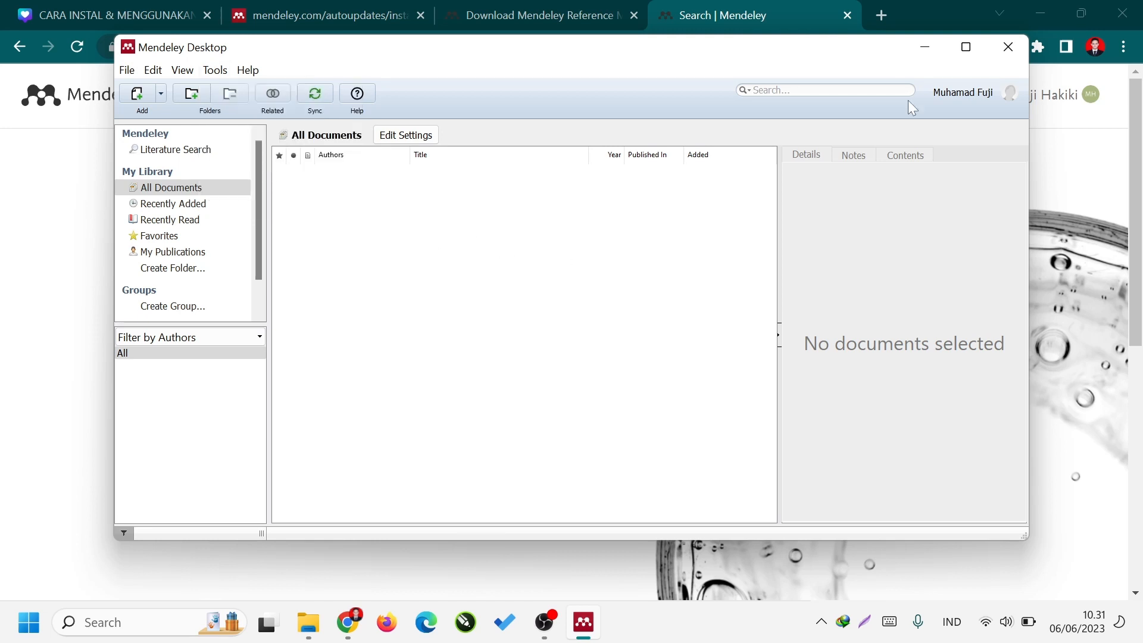
# Maximize Mendeley Desktop and import the three journal PDFs from the CONTOH JURNAL folder under Videos, BISMILLAH YOUTUBE, leaving no document selected.
pyautogui.click(967, 47)
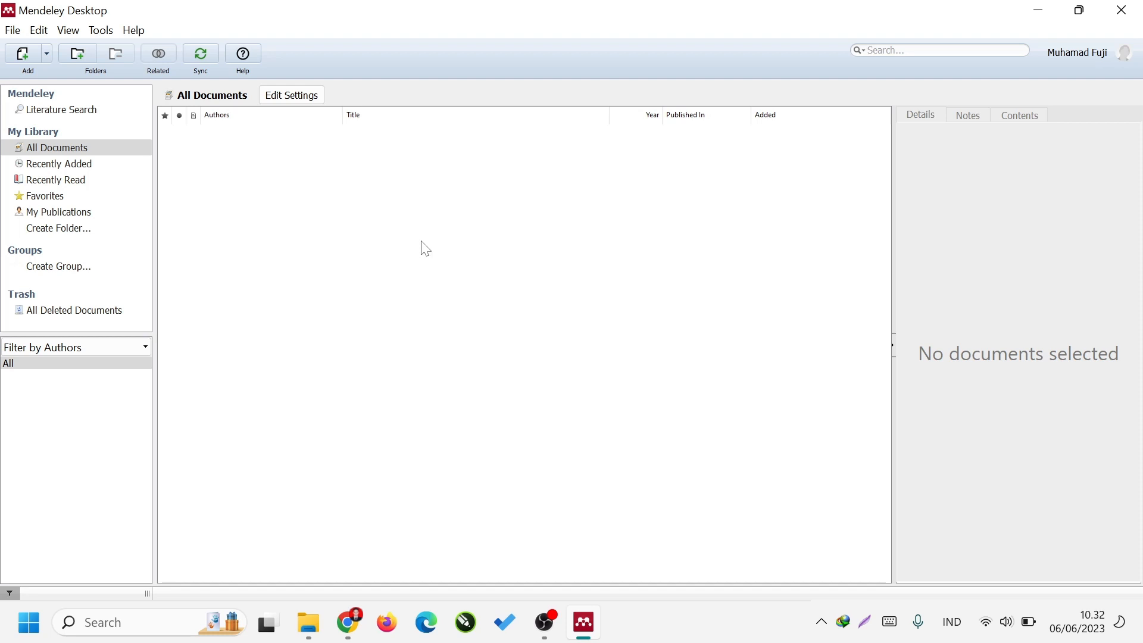
pyautogui.click(31, 58)
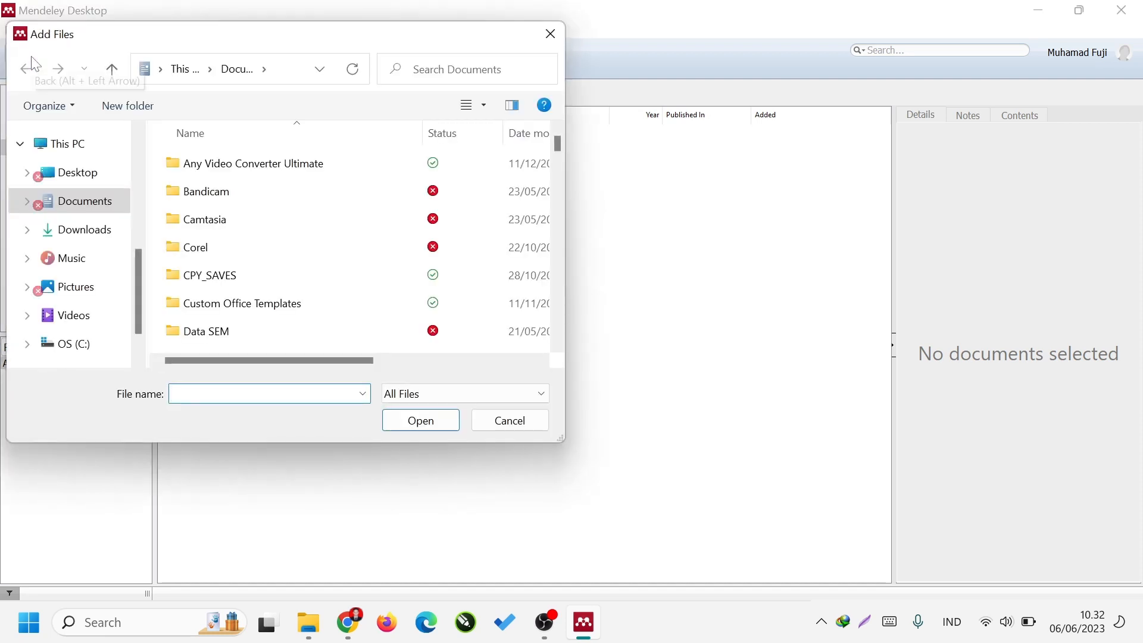
pyautogui.moveTo(129, 45); pyautogui.dragTo(574, 125)
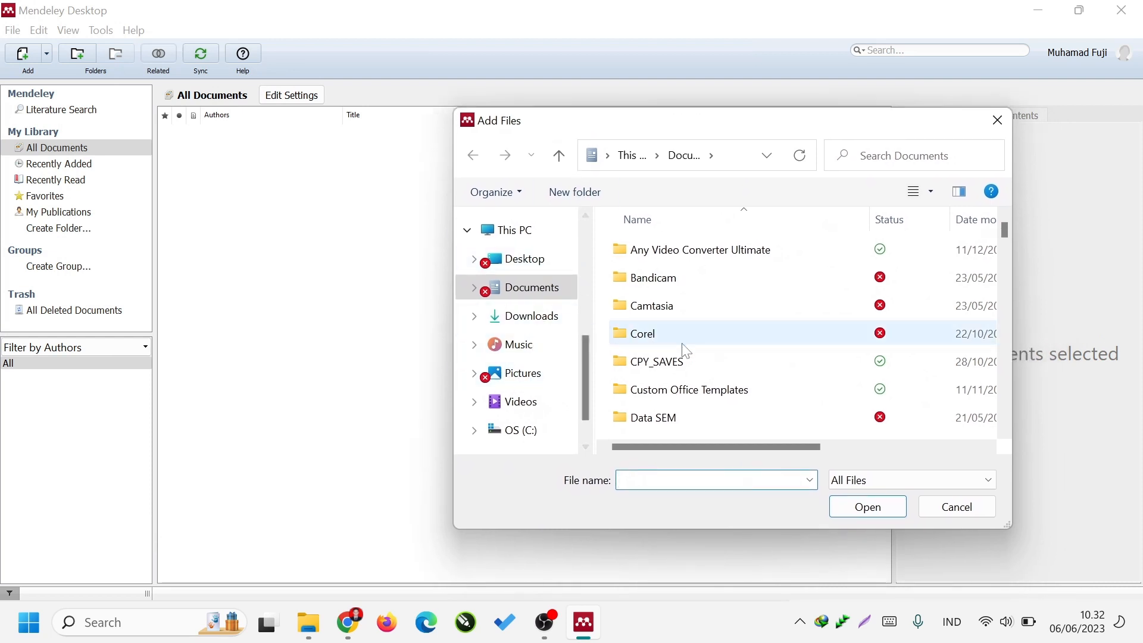
pyautogui.click(530, 403)
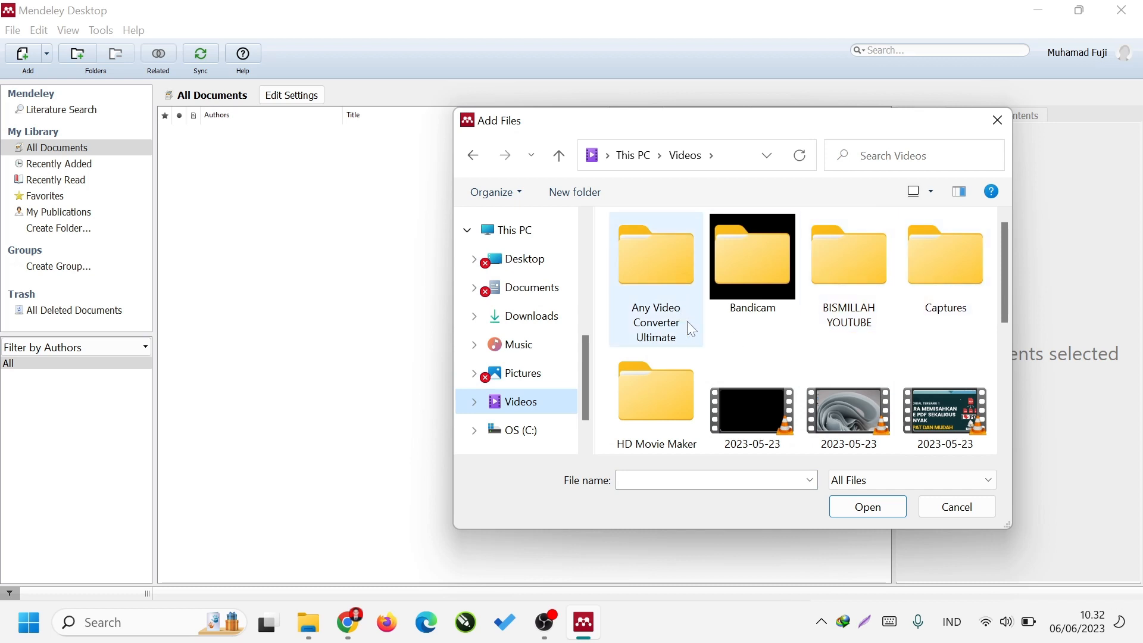
pyautogui.doubleClick(846, 275)
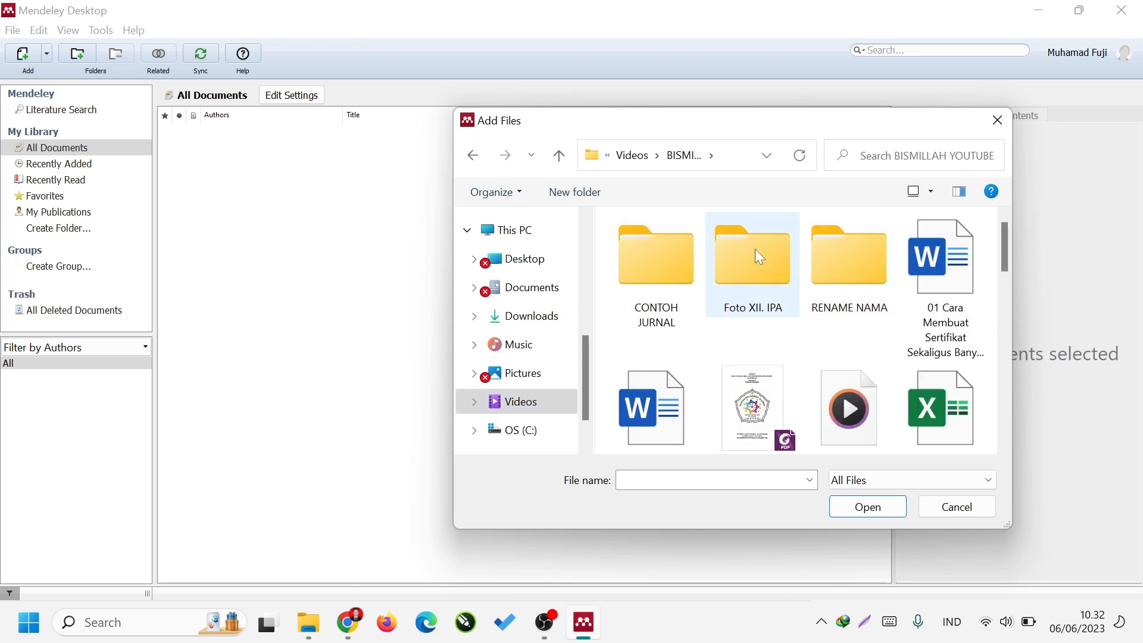
pyautogui.doubleClick(677, 262)
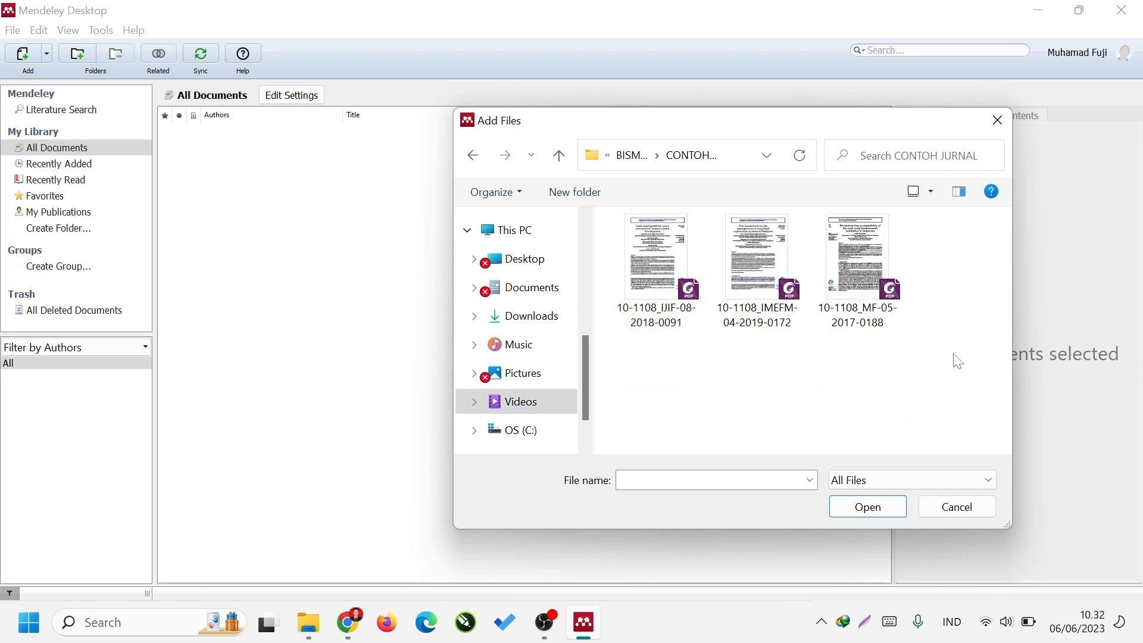
pyautogui.moveTo(958, 362); pyautogui.dragTo(631, 282)
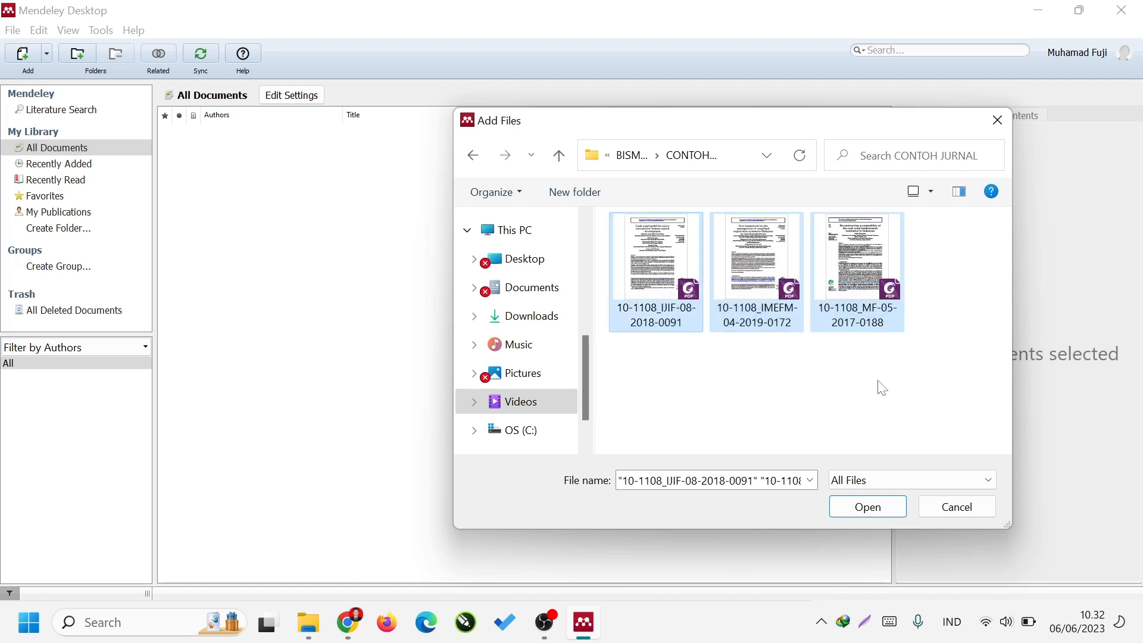
pyautogui.click(887, 511)
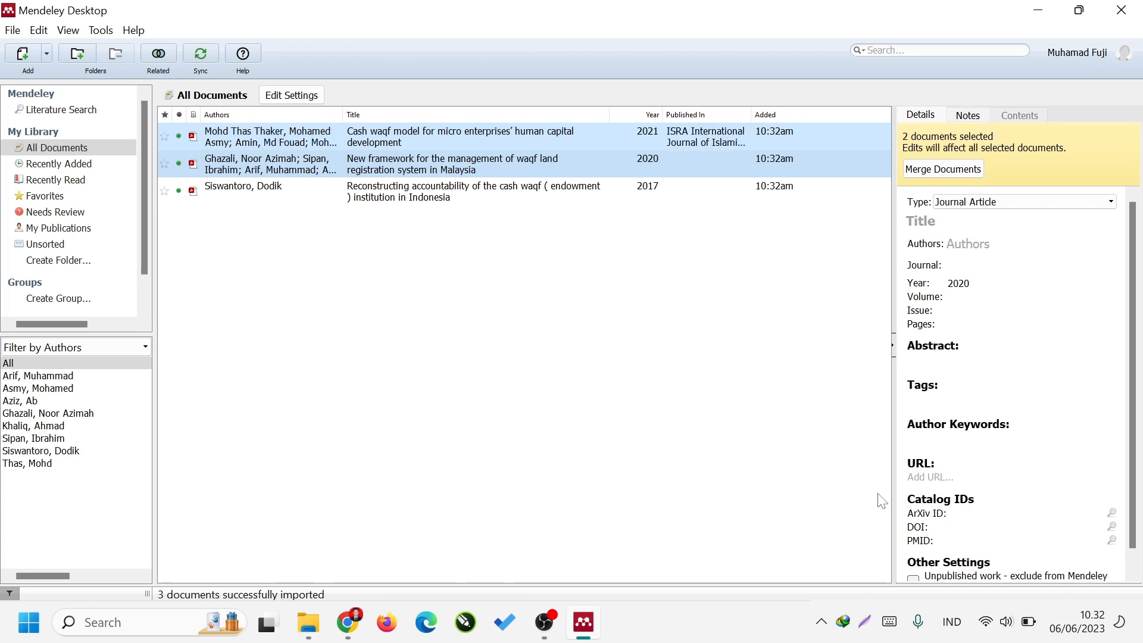
pyautogui.click(571, 323)
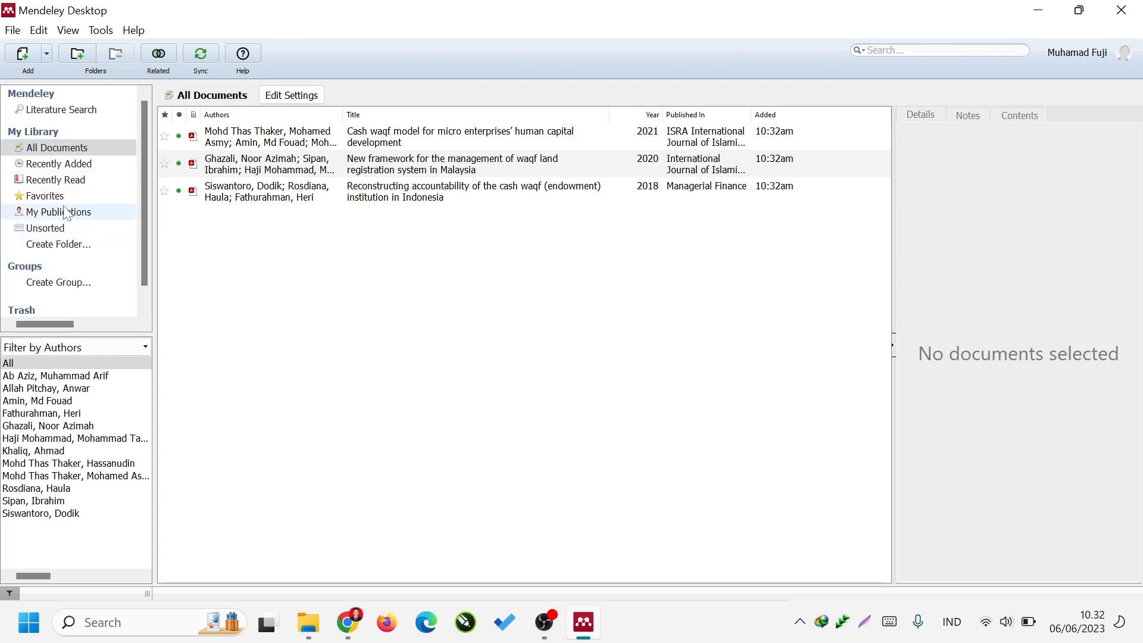
# Create a folder named Skripsi in My Library.
pyautogui.scroll(-1, 54, 304)
pyautogui.click(59, 227)
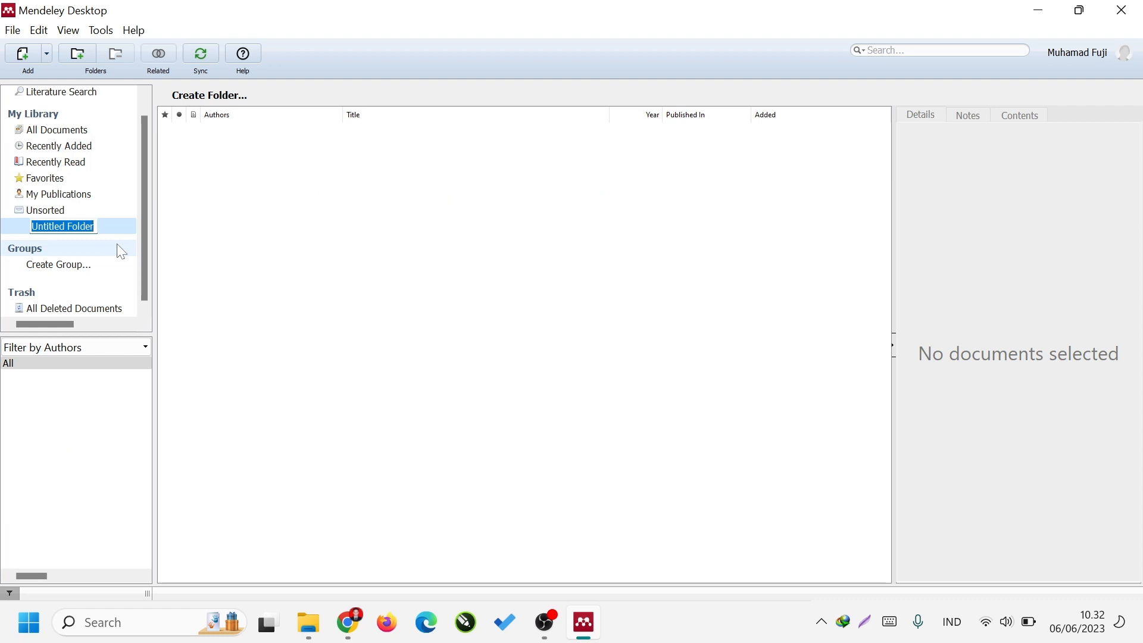
pyautogui.write('Skripsi')
pyautogui.press('Return')
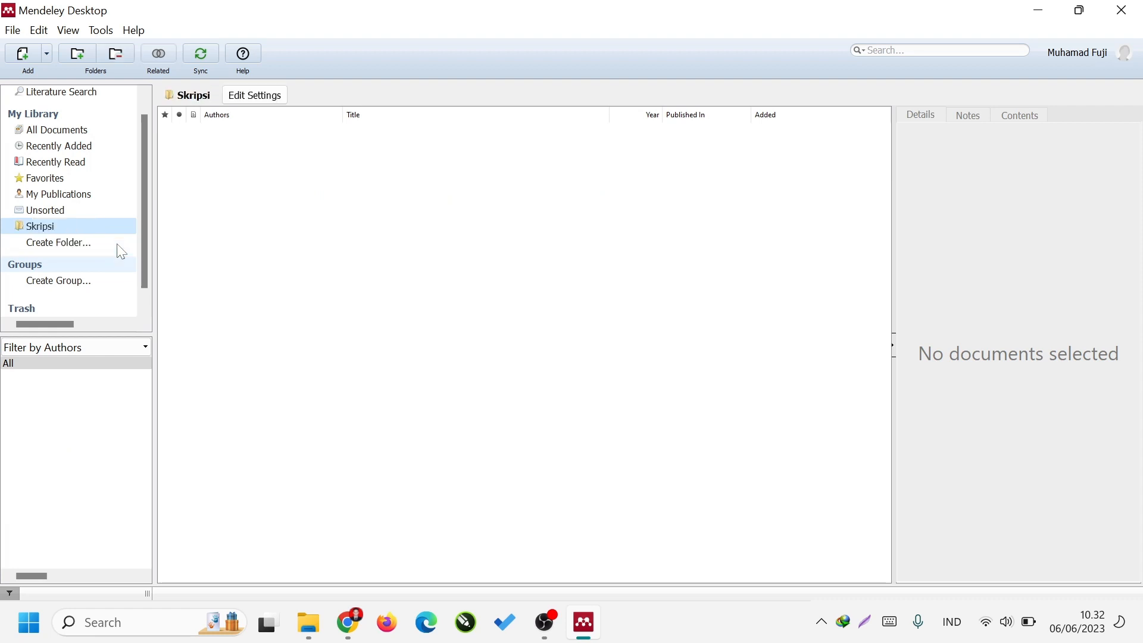
# Import the three journal PDFs from the CONTOH JURNAL folder into the Skripsi folder.
pyautogui.click(316, 220)
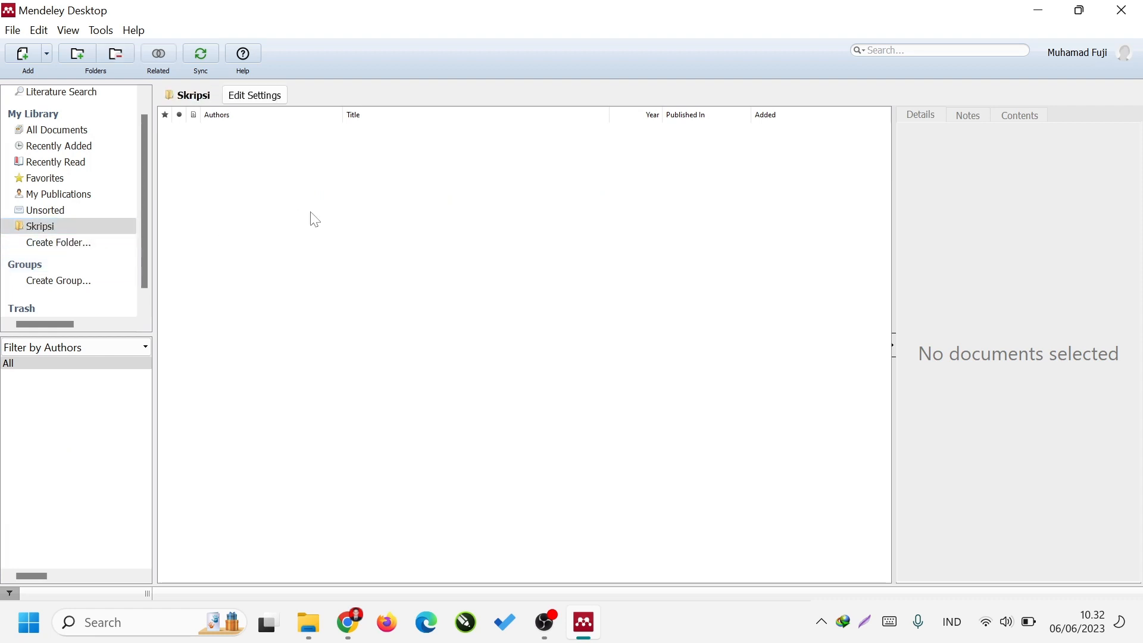
pyautogui.click(22, 55)
pyautogui.moveTo(953, 361); pyautogui.dragTo(649, 318)
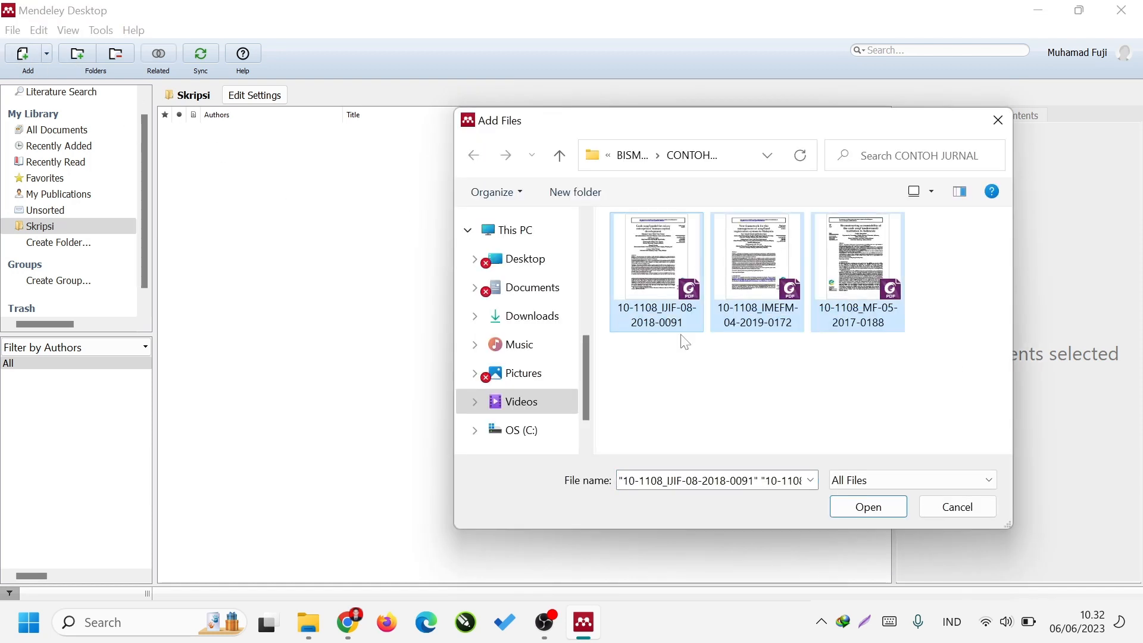
pyautogui.click(868, 507)
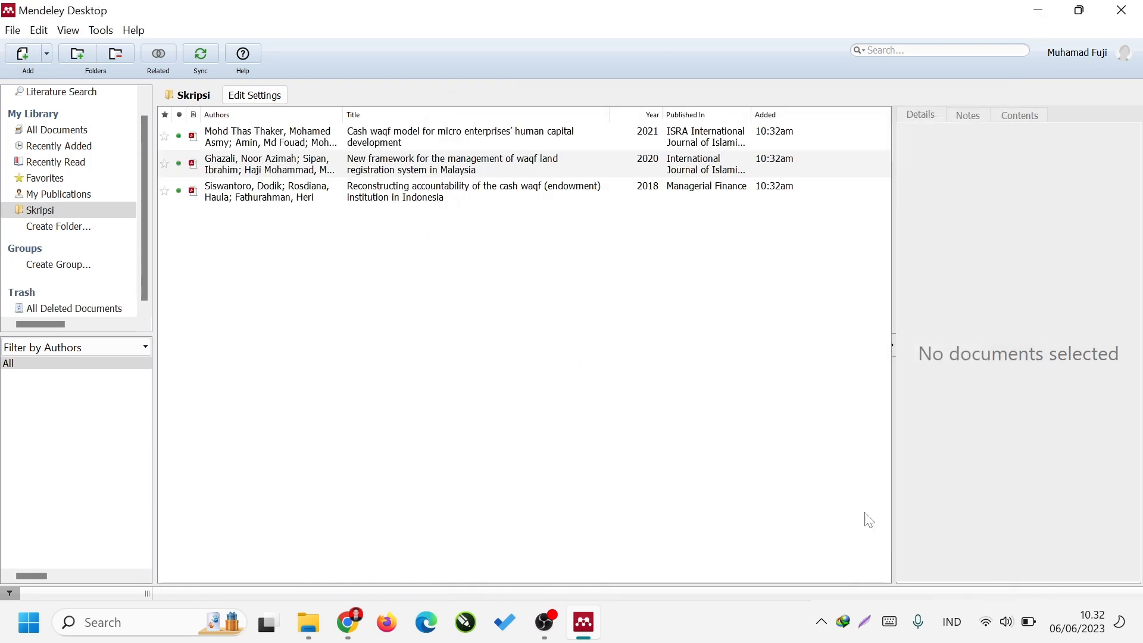
# Create another folder named Thesis in My Library.
pyautogui.click(58, 226)
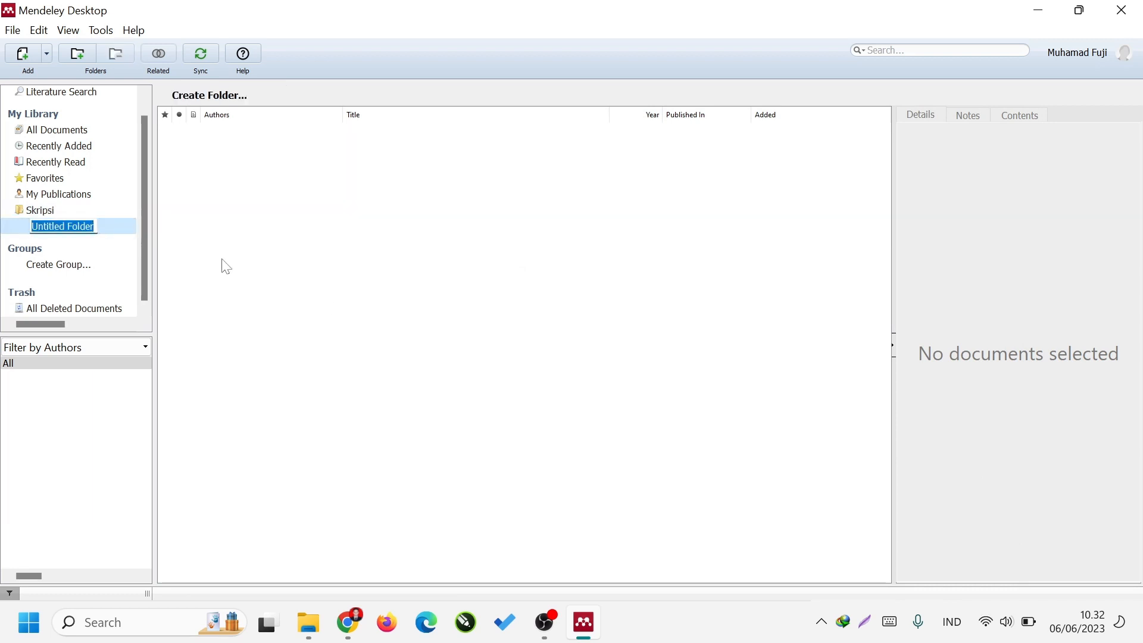
pyautogui.write('H')
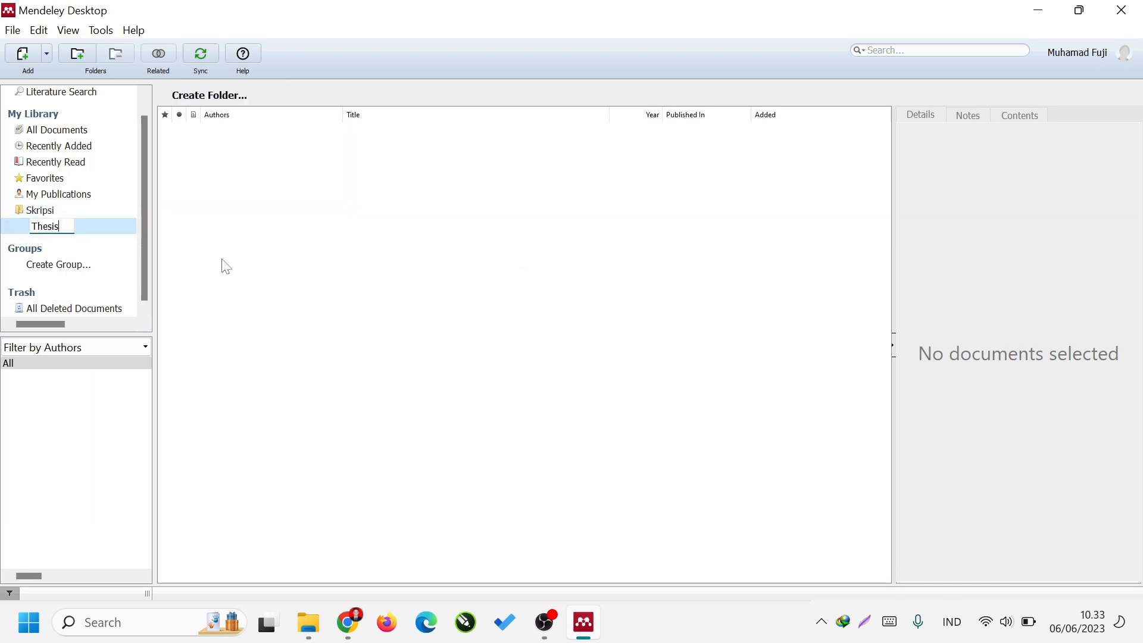
pyautogui.press('Return')
# Examine the metadata of the "Cash waqf model" article in the Skripsi folder, including its document type, authors, abstract, catalog IDs and attached file.
pyautogui.click(110, 212)
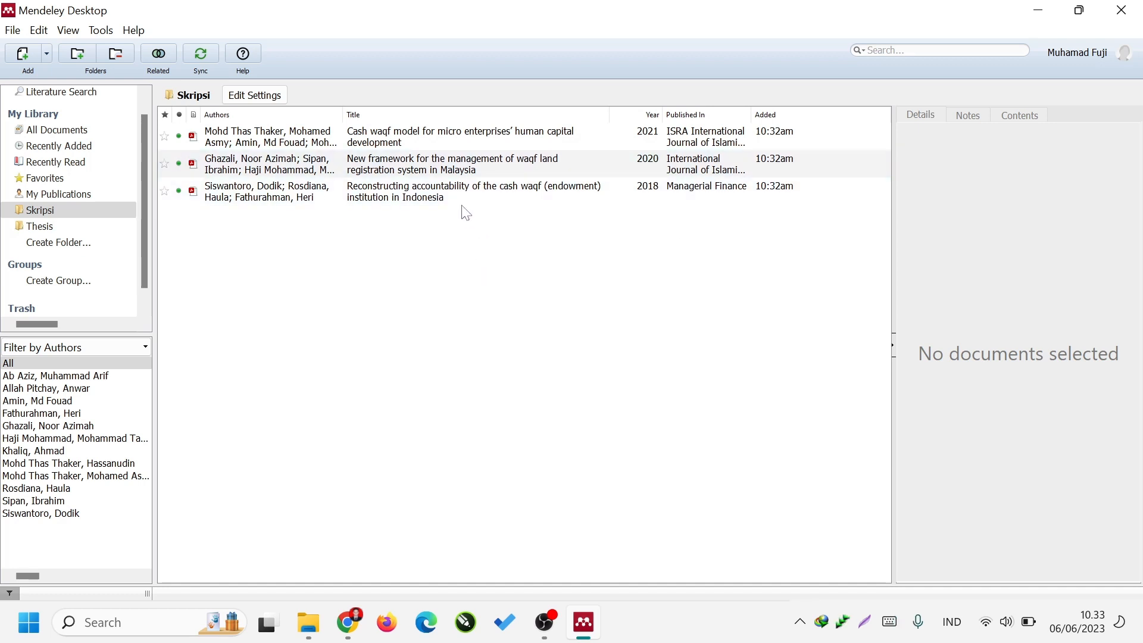
pyautogui.click(466, 149)
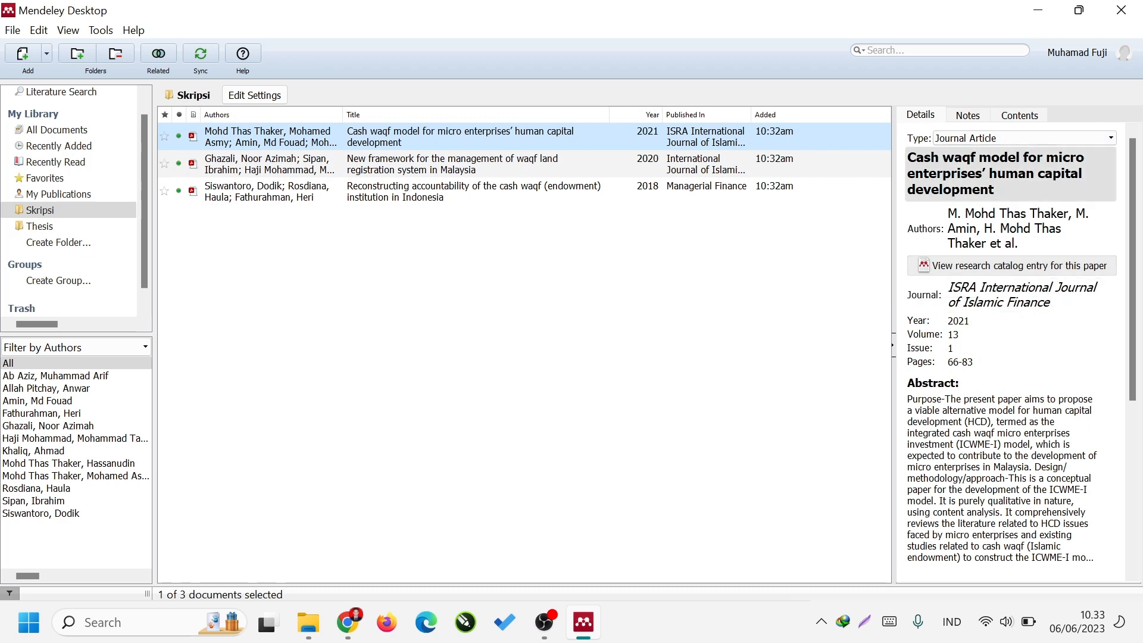
pyautogui.click(1077, 139)
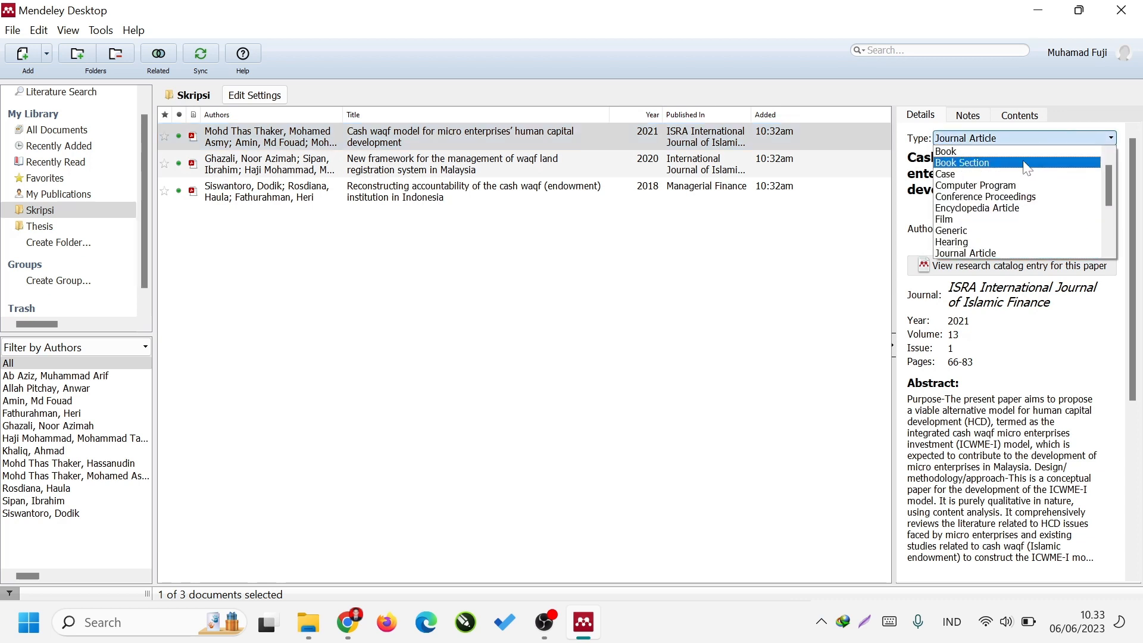
pyautogui.click(1009, 254)
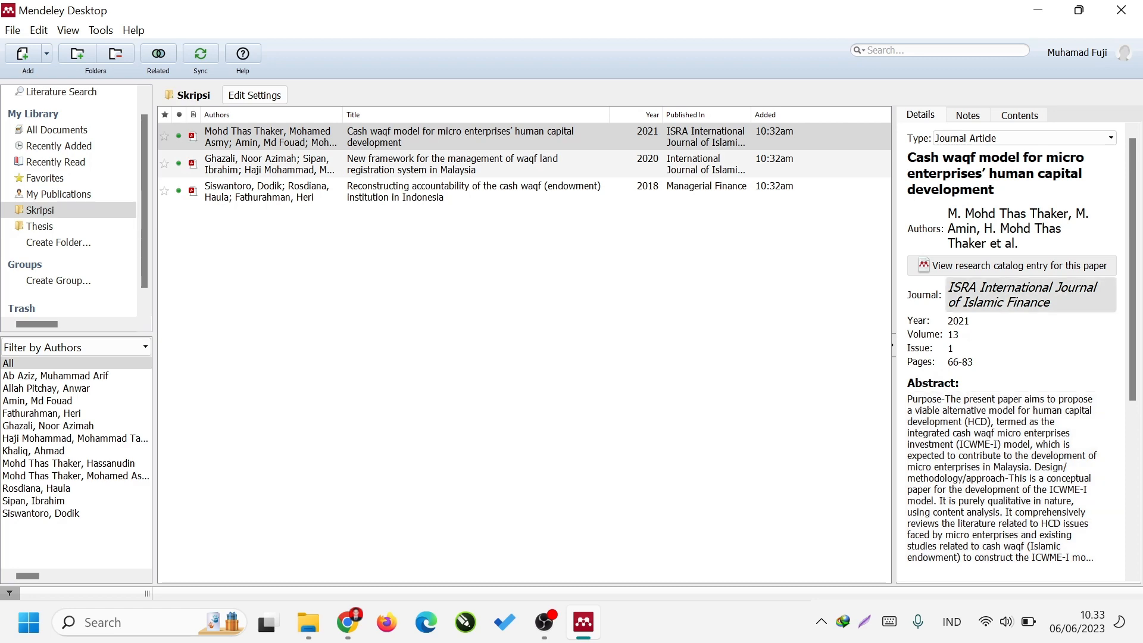
pyautogui.scroll(-5, 1031, 375)
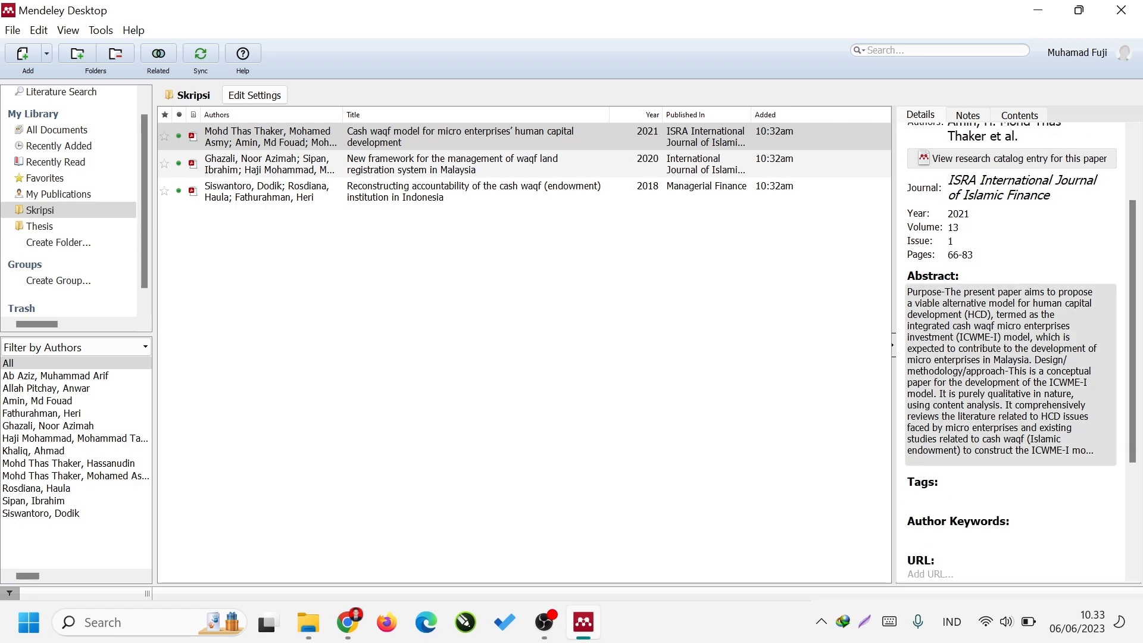
pyautogui.scroll(3, 1031, 375)
pyautogui.scroll(3, 1031, 376)
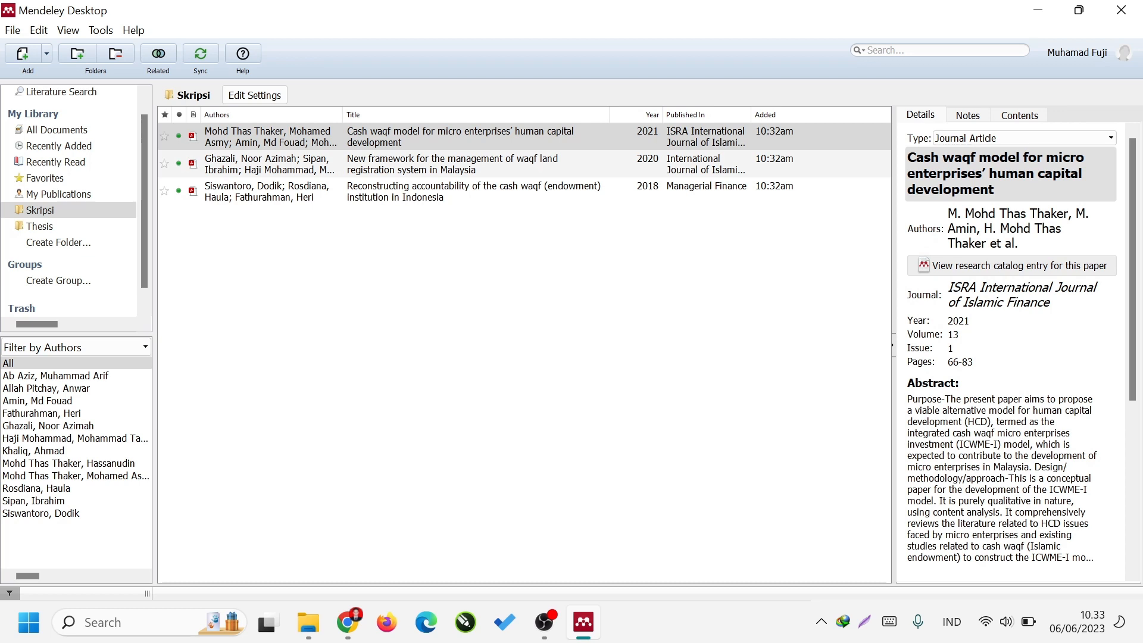
pyautogui.click(989, 228)
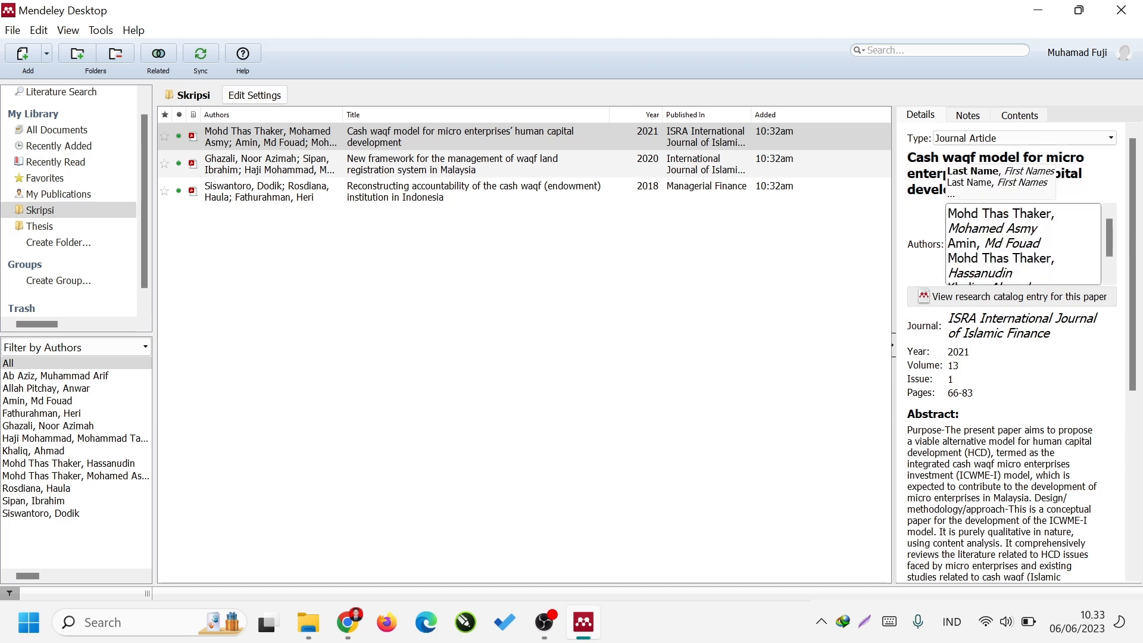
pyautogui.click(925, 267)
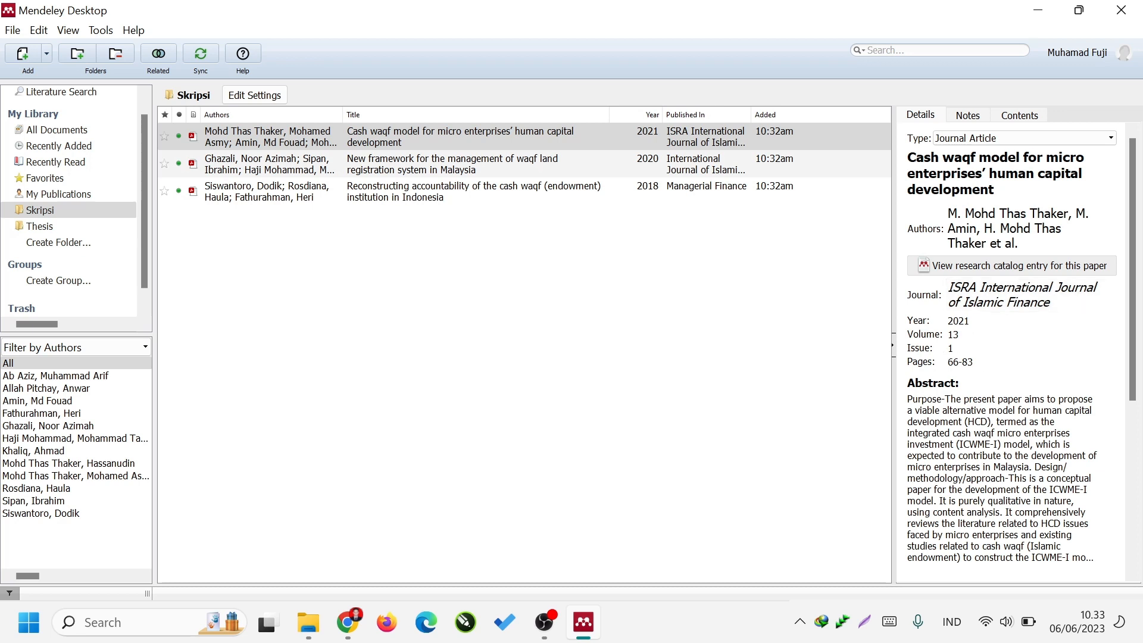
pyautogui.scroll(-2, 1012, 387)
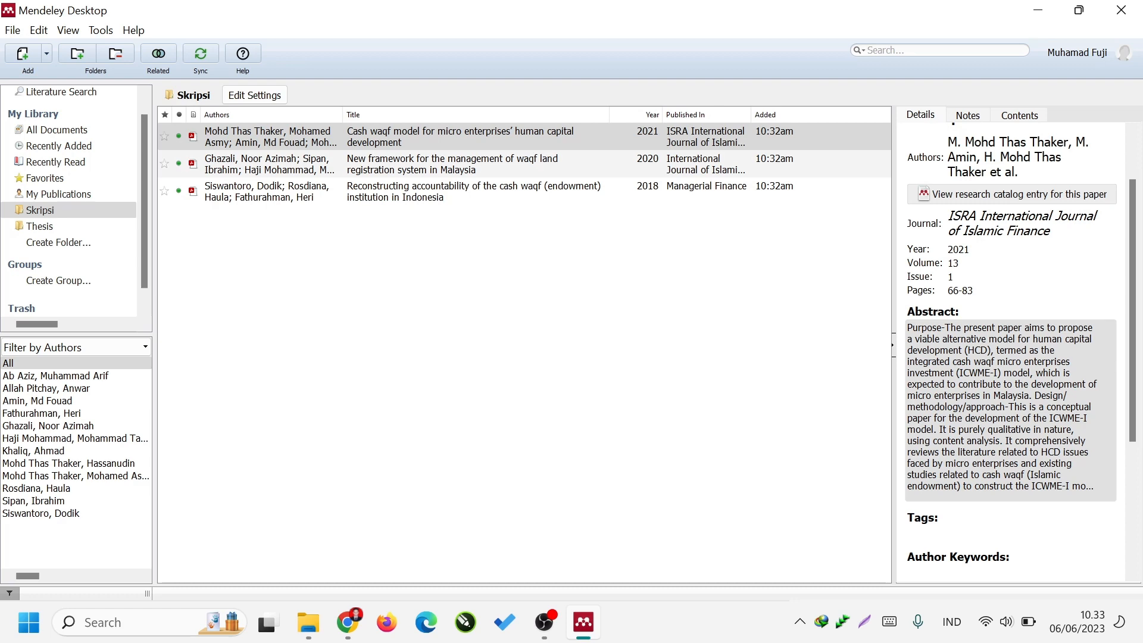
pyautogui.scroll(-6, 1013, 357)
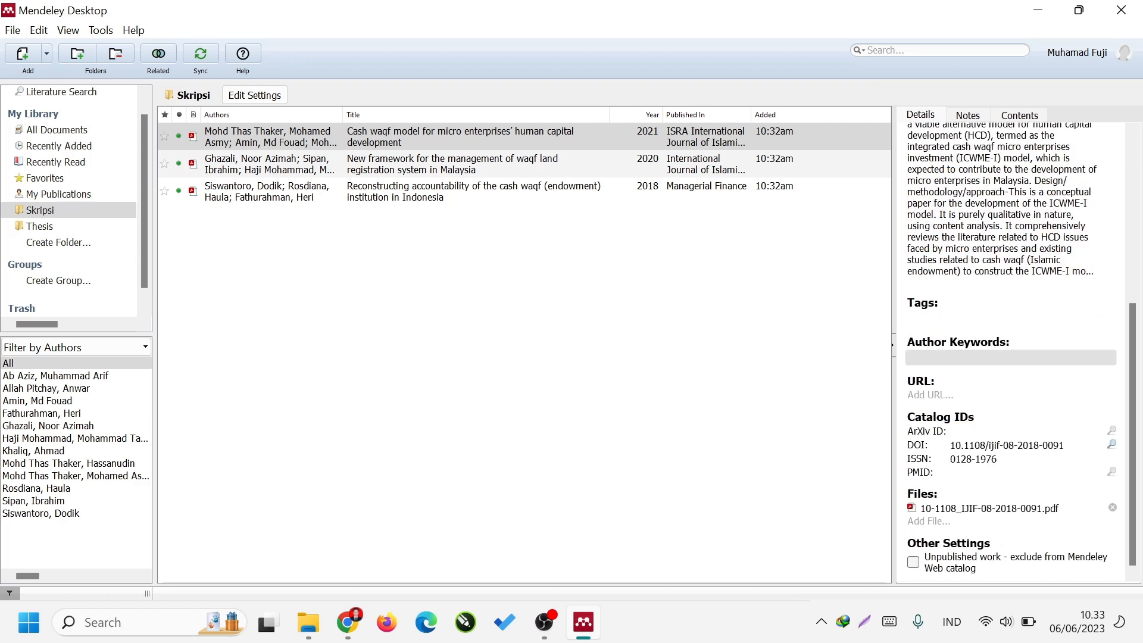
pyautogui.scroll(8, 1066, 421)
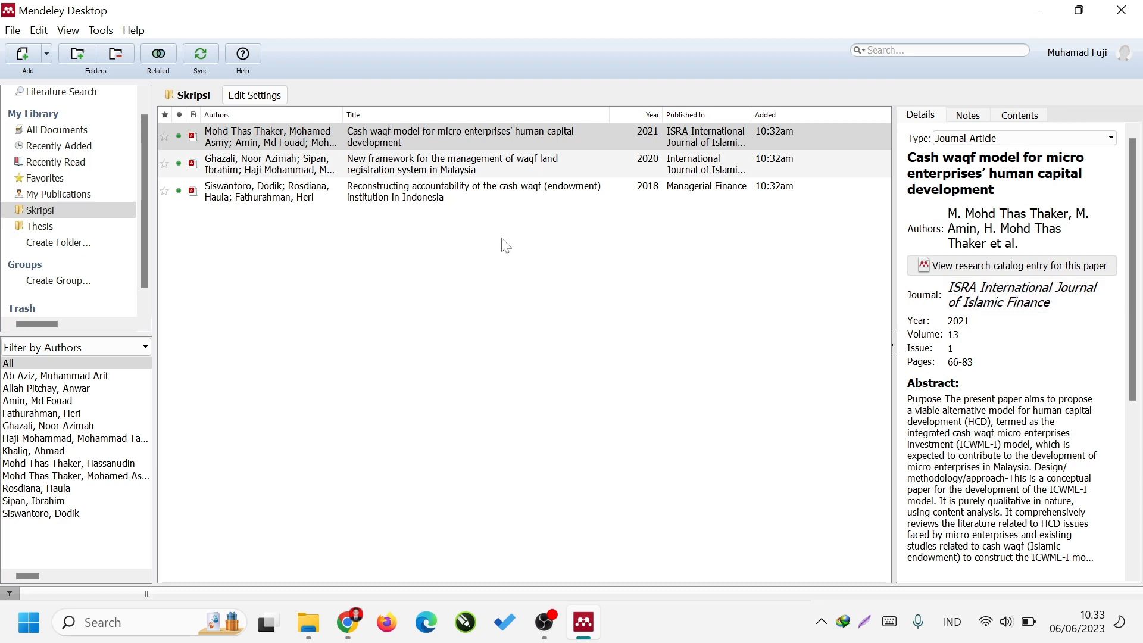
# Compare the details of the three articles in the Skripsi folder, leaving no document selected.
pyautogui.press('Down')
pyautogui.press('Down')
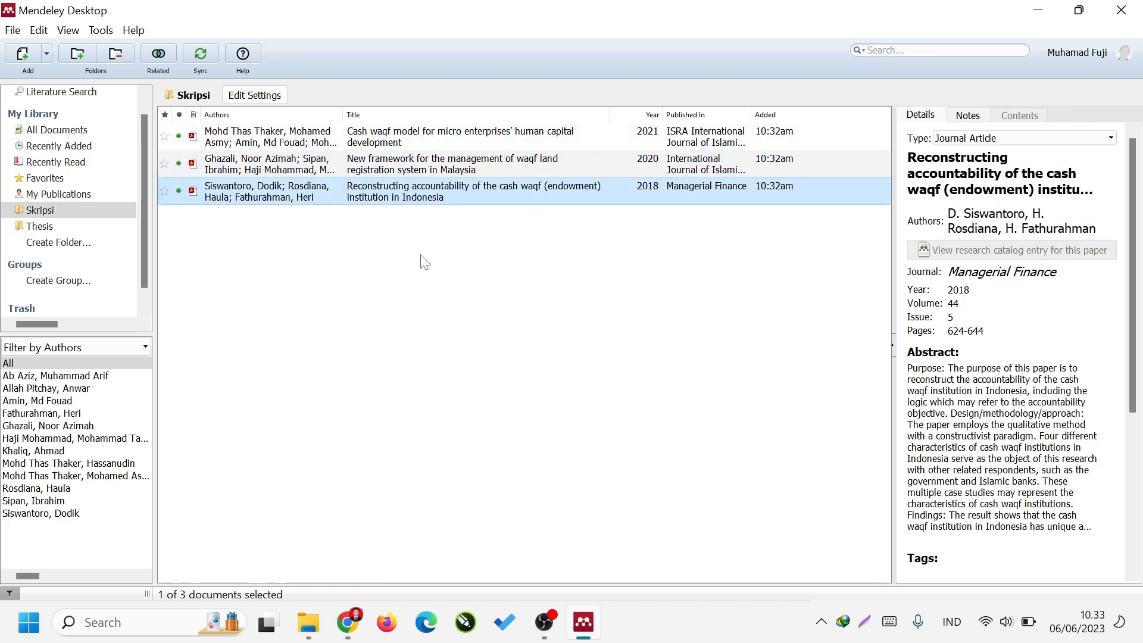
pyautogui.click(465, 267)
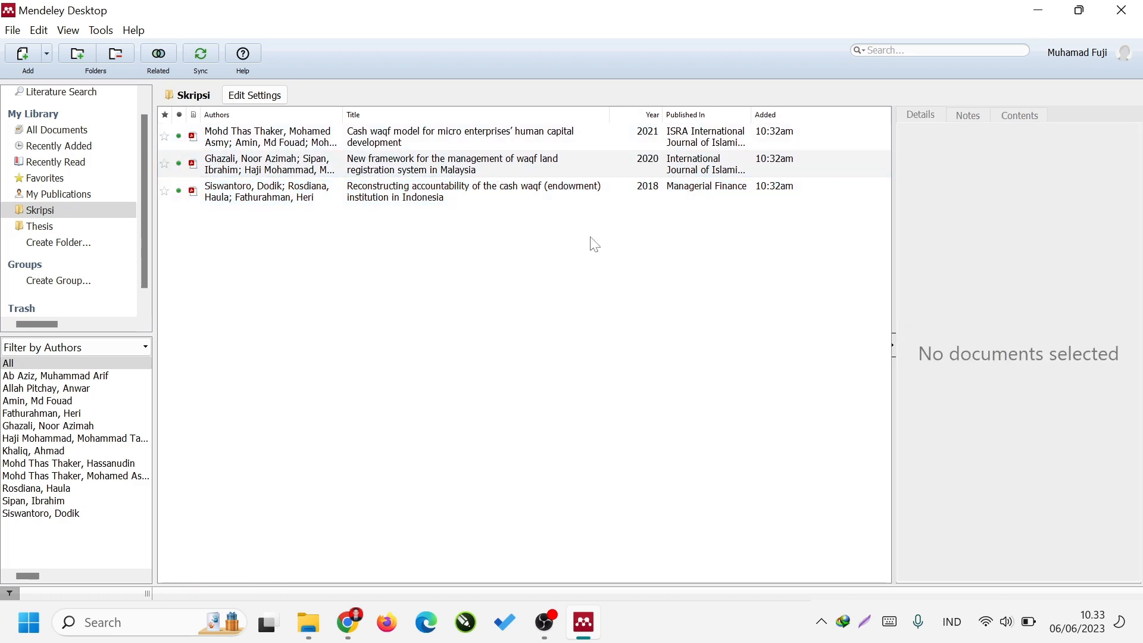
pyautogui.click(601, 132)
pyautogui.click(616, 168)
pyautogui.click(618, 193)
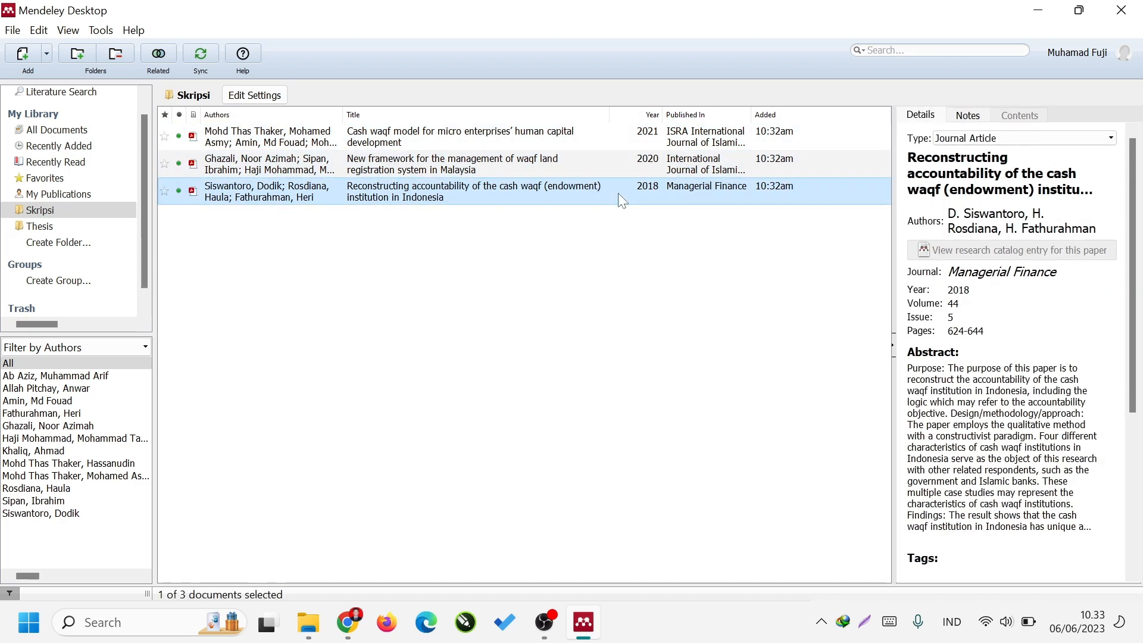
pyautogui.scroll(-8, 1042, 396)
pyautogui.click(487, 379)
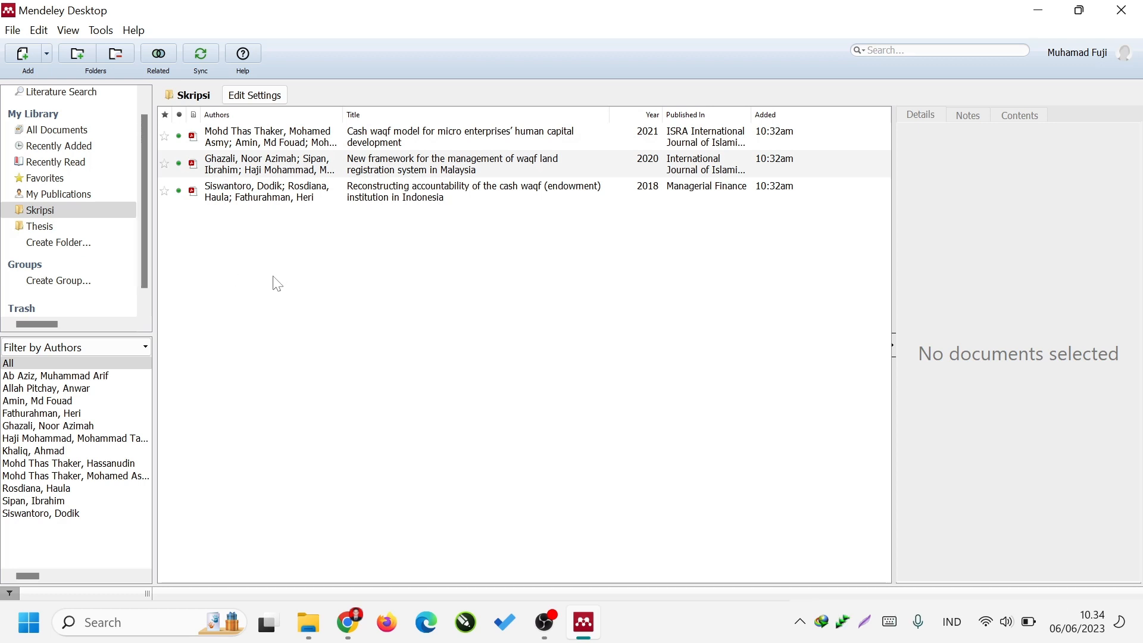
# Start a manual document entry in the Skripsi folder and set its type to Book.
pyautogui.click(20, 57)
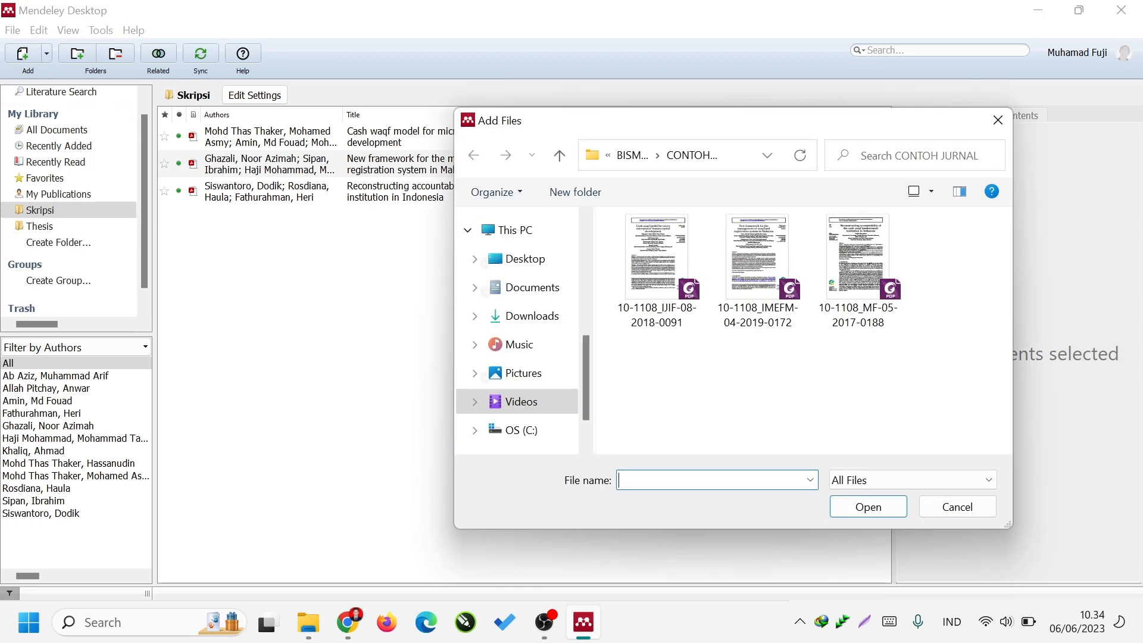
pyautogui.press('Escape')
pyautogui.click(47, 55)
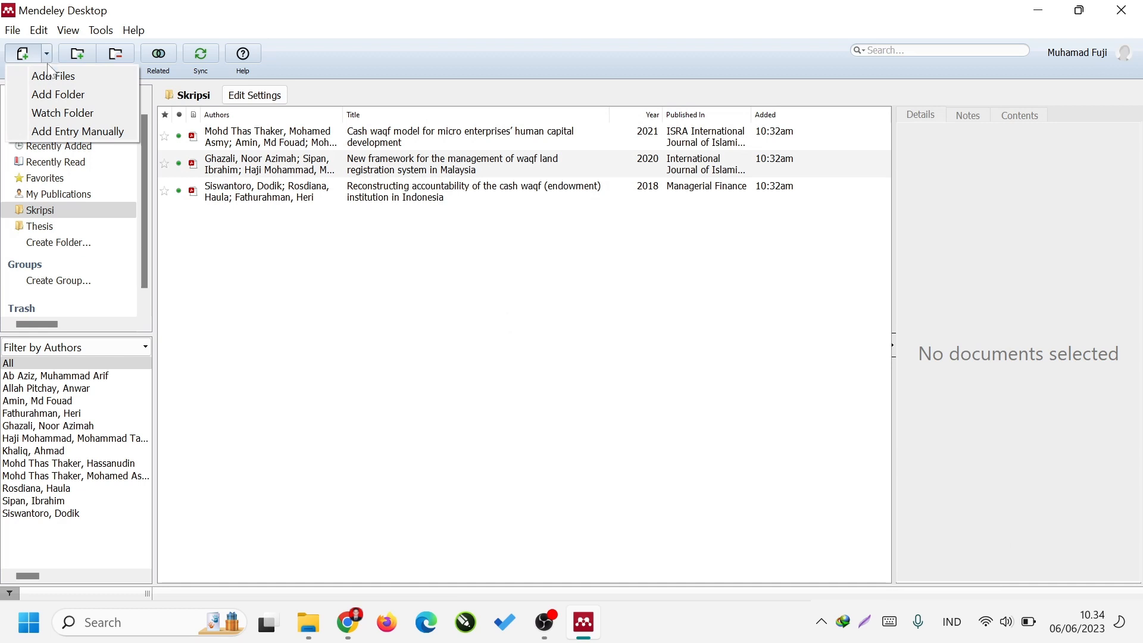
pyautogui.click(78, 131)
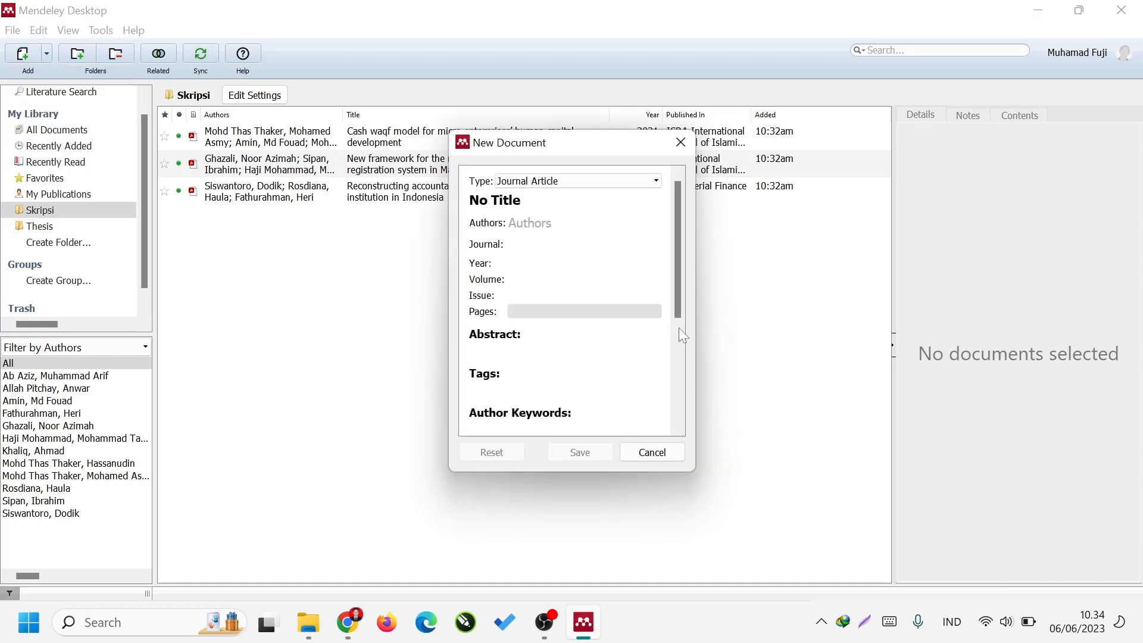
pyautogui.click(575, 182)
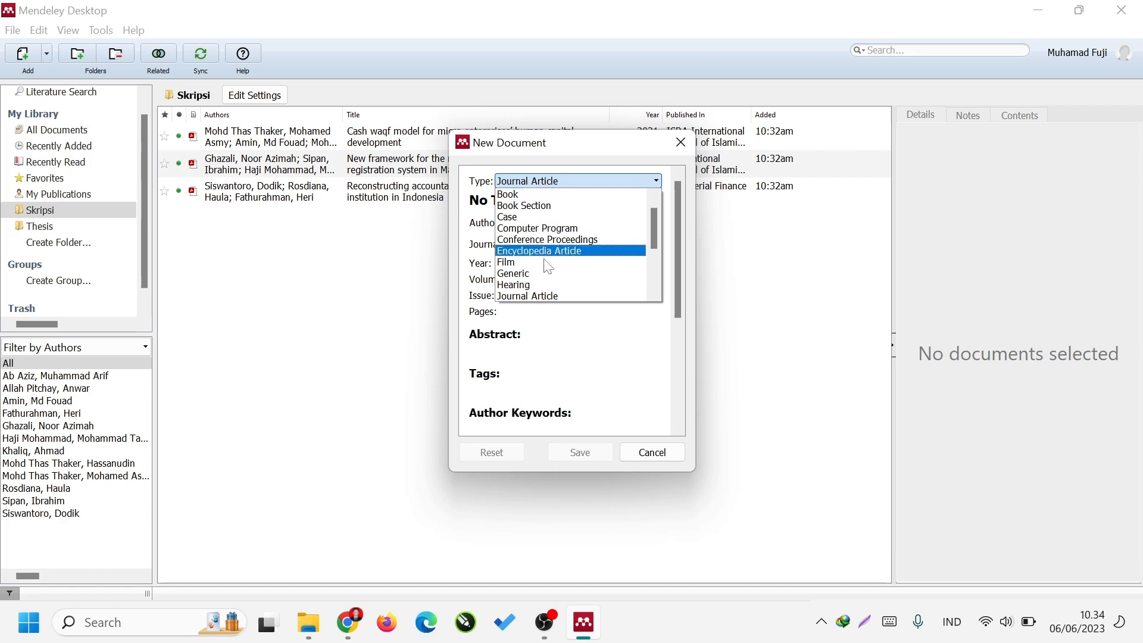
pyautogui.scroll(-1, 544, 290)
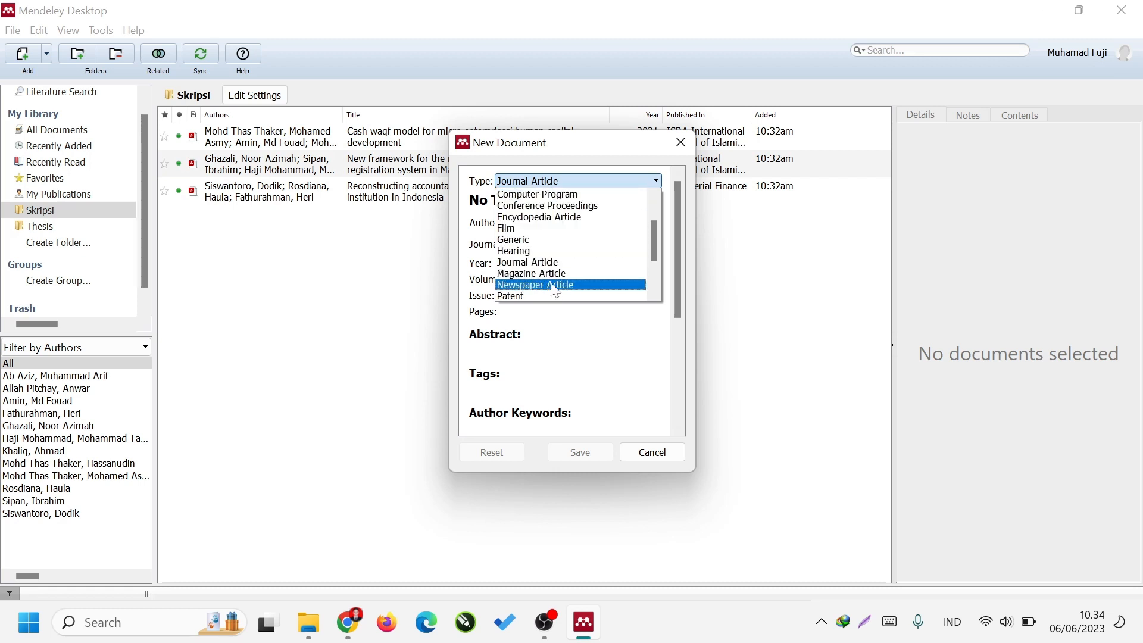
pyautogui.scroll(2, 548, 286)
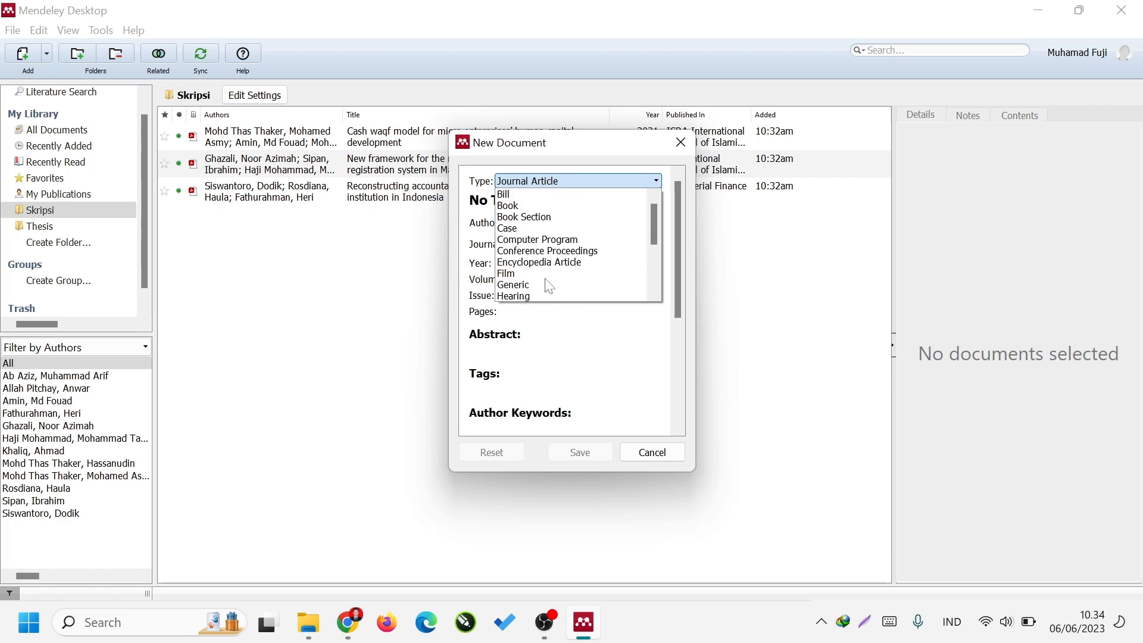
pyautogui.click(553, 208)
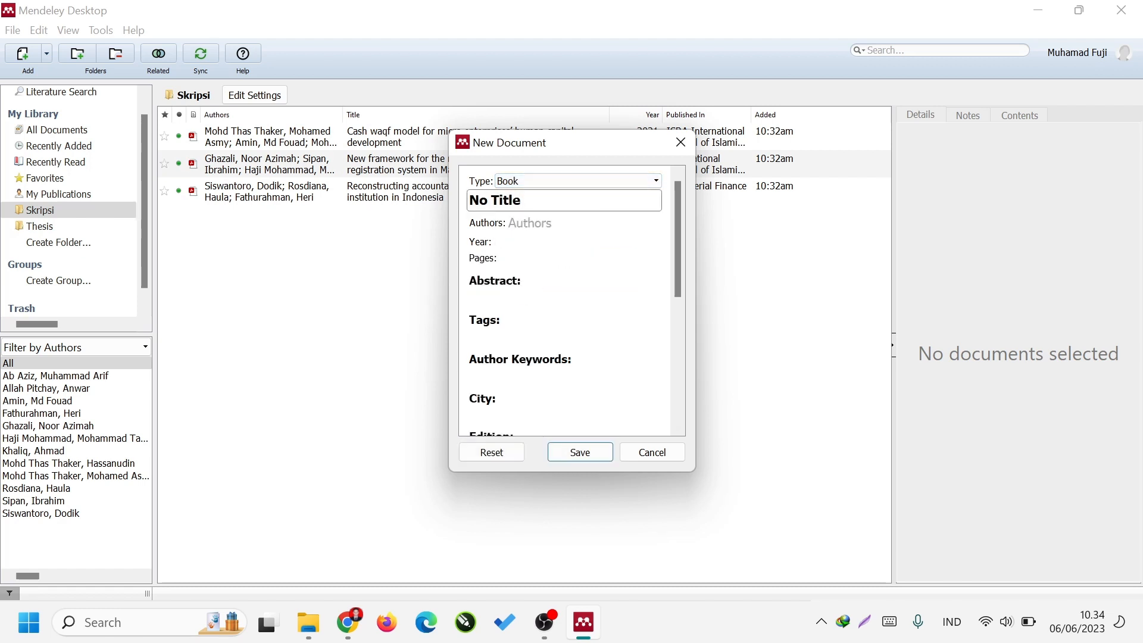
# Replace the placeholder title of the new book entry with "Buku Memahami Mendeley".
pyautogui.press('BackSpace')
pyautogui.press('BackSpace')
pyautogui.press('BackSpace')
pyautogui.press('BackSpace')
pyautogui.press('BackSpace')
pyautogui.press('BackSpace')
pyautogui.press('BackSpace')
pyautogui.press('BackSpace')
pyautogui.press('Tab')
pyautogui.press('Tab')
pyautogui.press('Tab')
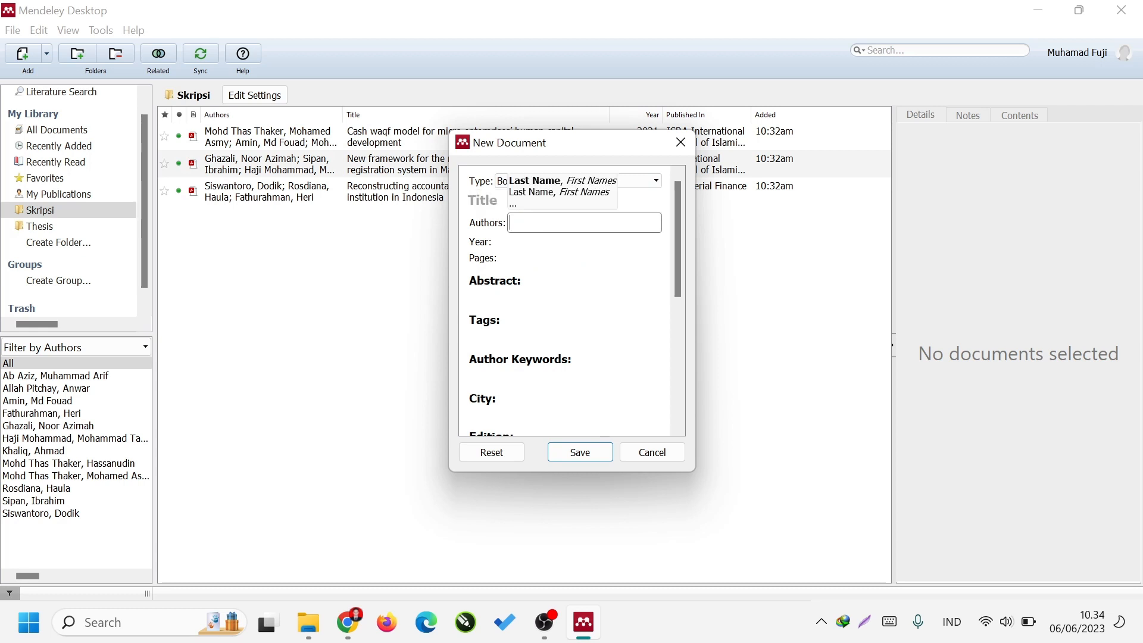
pyautogui.scroll(-5, 585, 317)
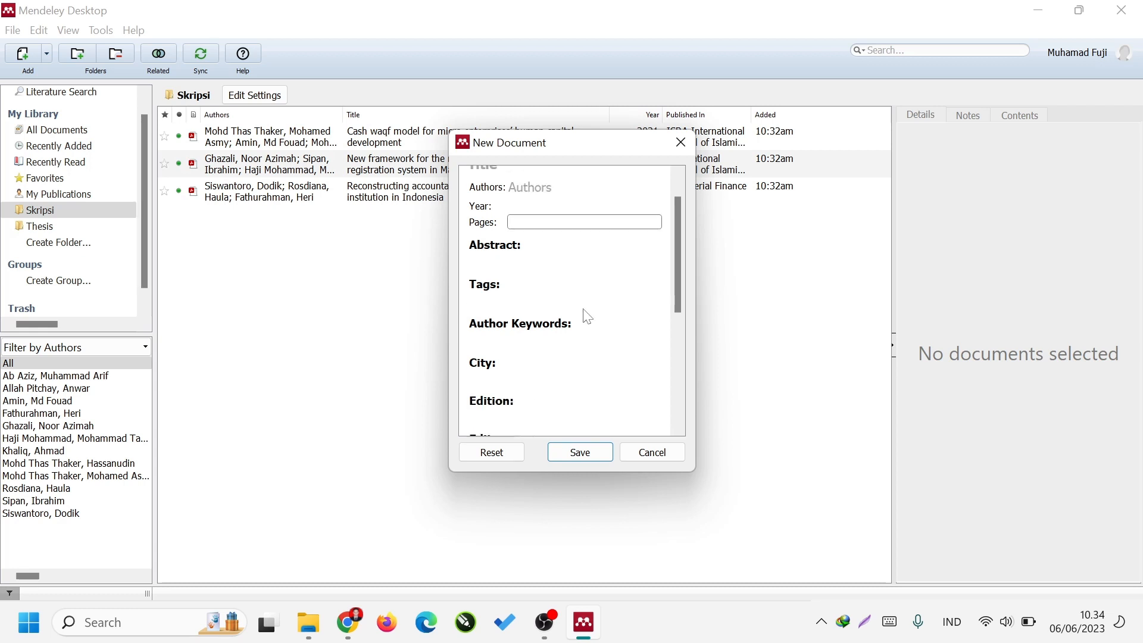
pyautogui.scroll(3, 584, 317)
pyautogui.scroll(2, 585, 304)
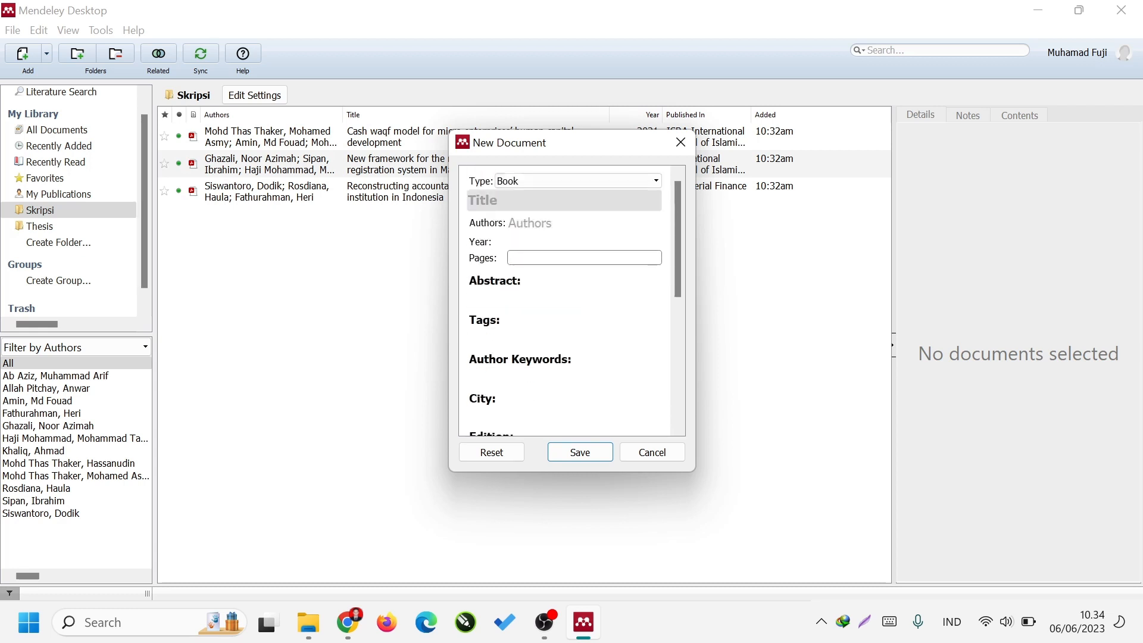
pyautogui.click(571, 201)
pyautogui.write('Bu')
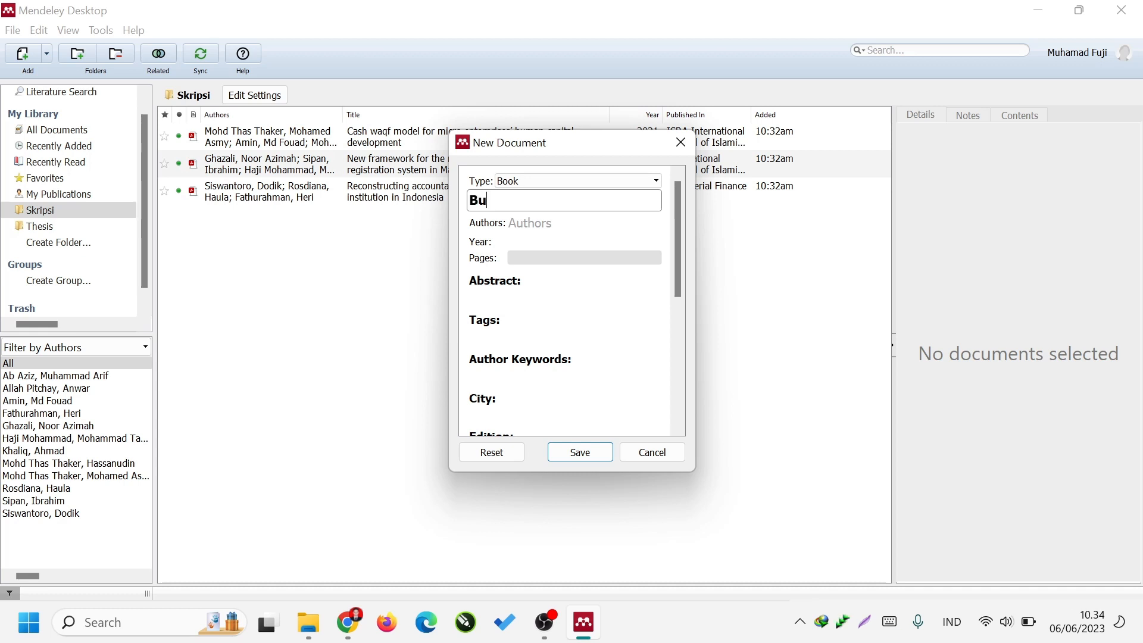
pyautogui.write('ku Memahami Mendeley')
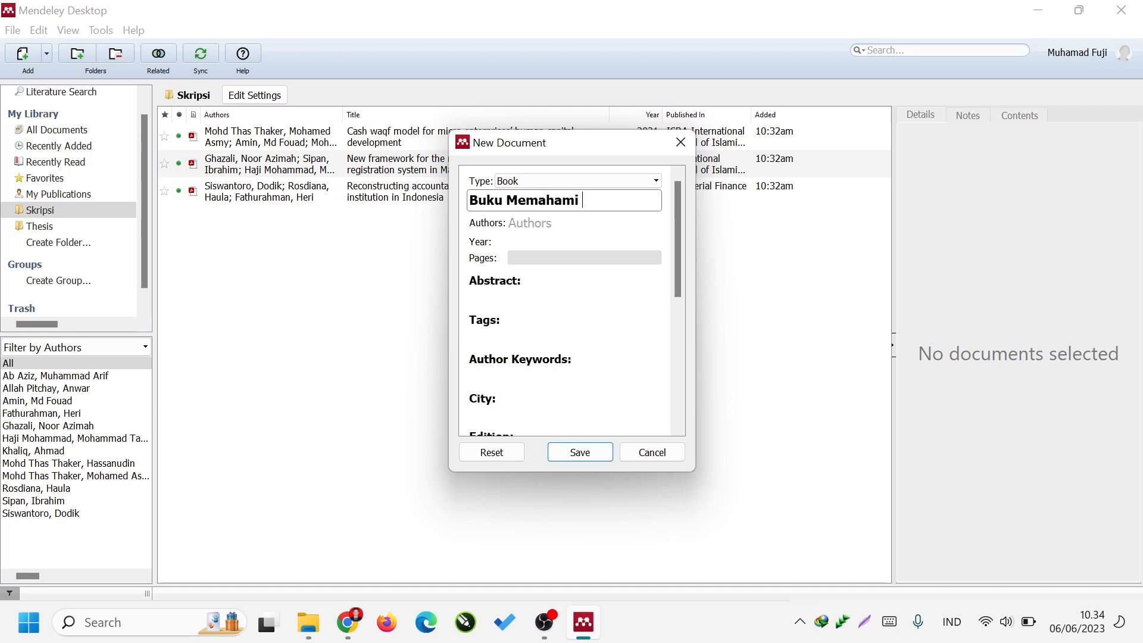
# Add the author's name to the new book entry in last name, first names format.
pyautogui.press('Tab')
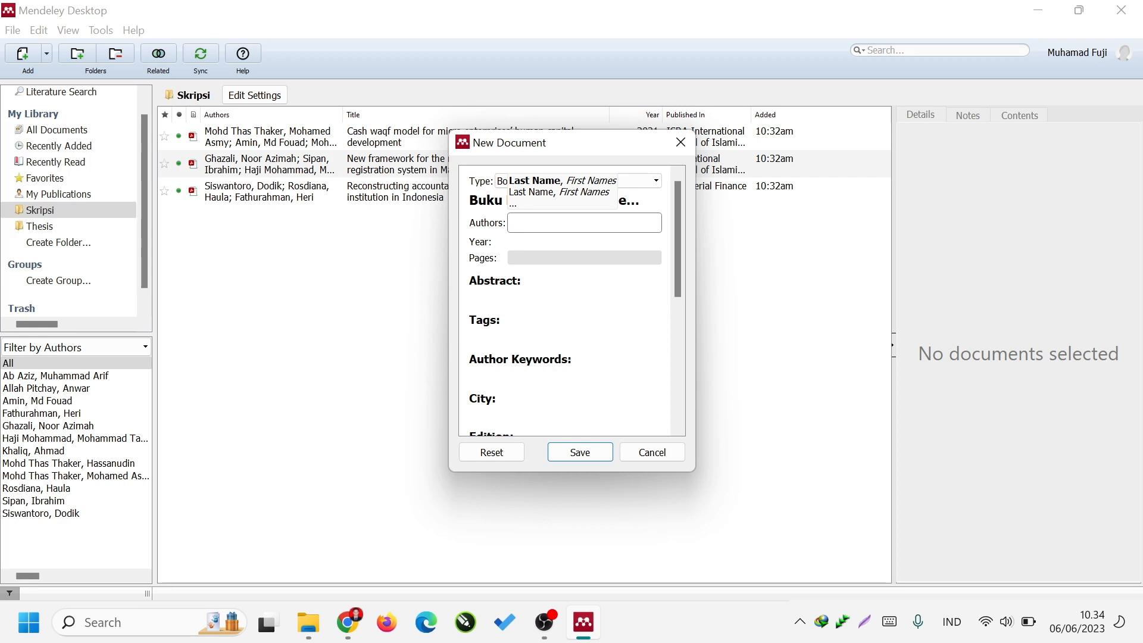
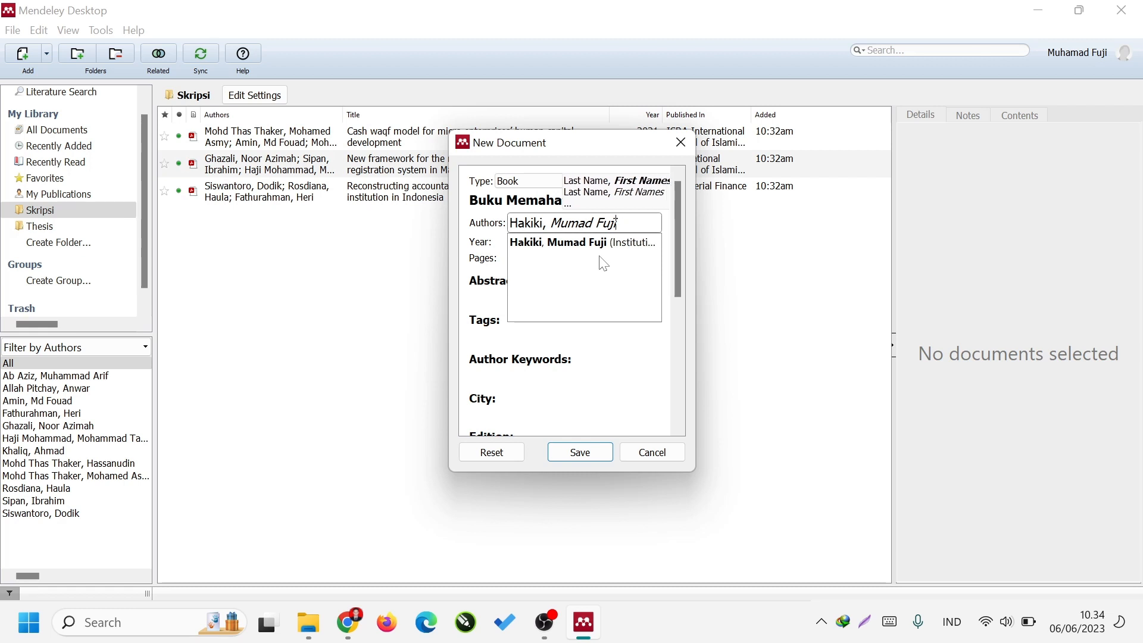
pyautogui.press('Return')
# Set the book entry's year to 2023 and its pages to 1-200.
pyautogui.press('Tab')
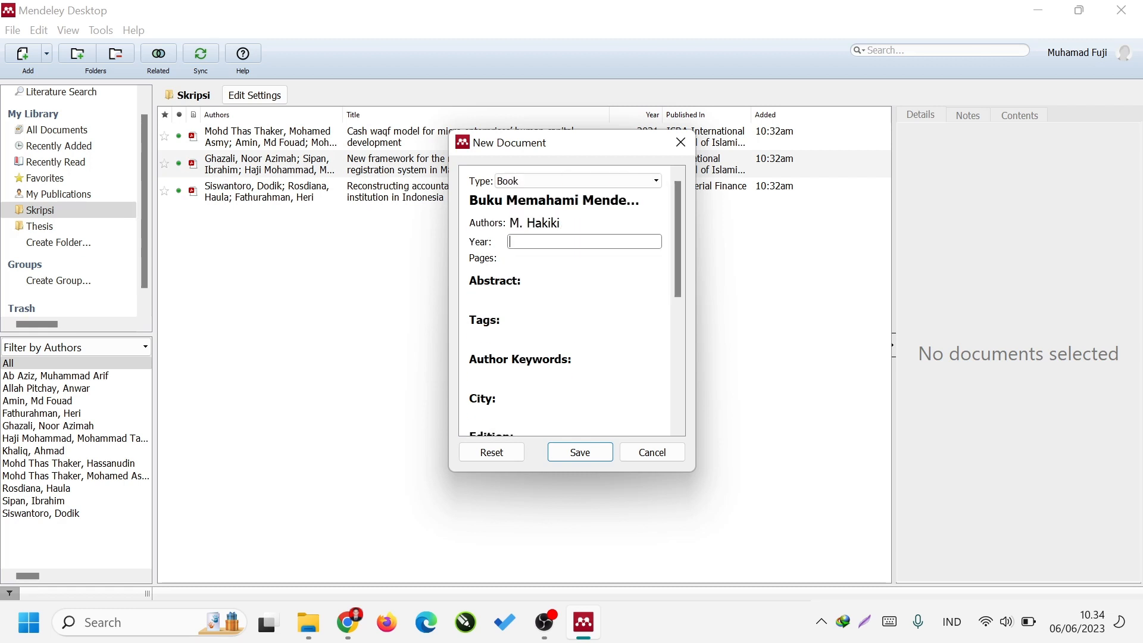
pyautogui.write('2023')
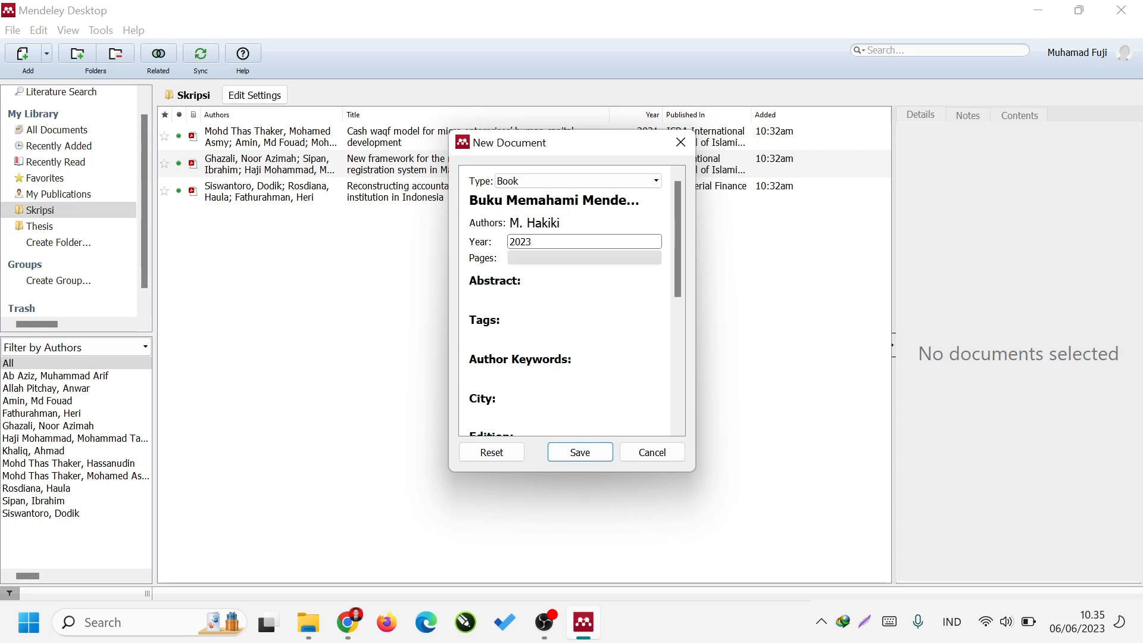
pyautogui.press('Tab')
pyautogui.write('1-200')
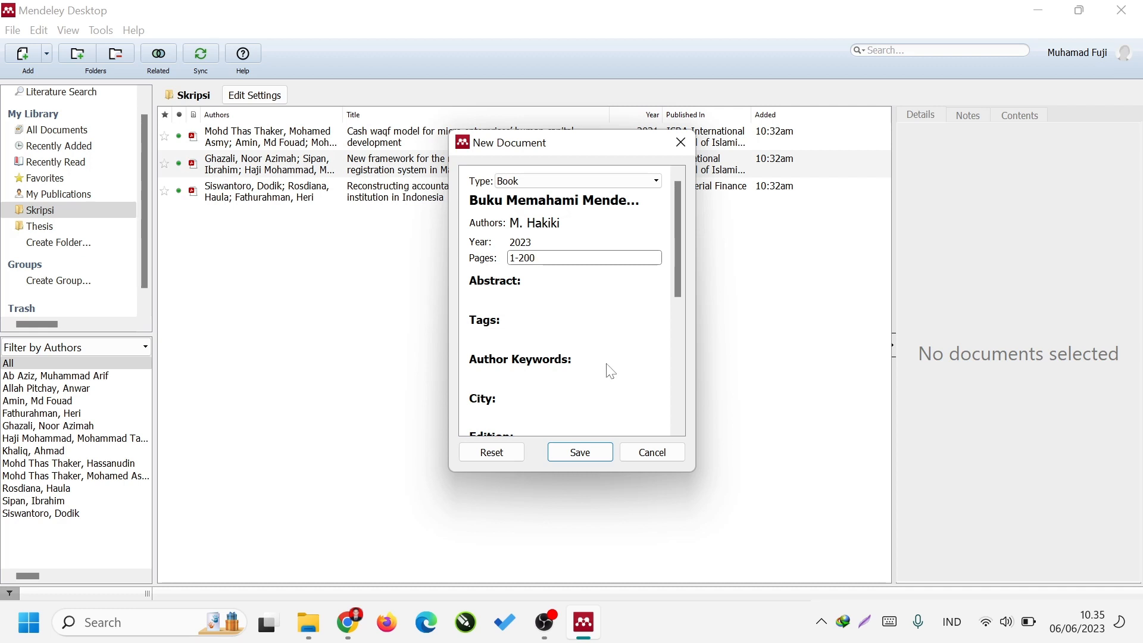
# Set the book entry's city to Bandung and its edition to 1.
pyautogui.scroll(-1, 596, 366)
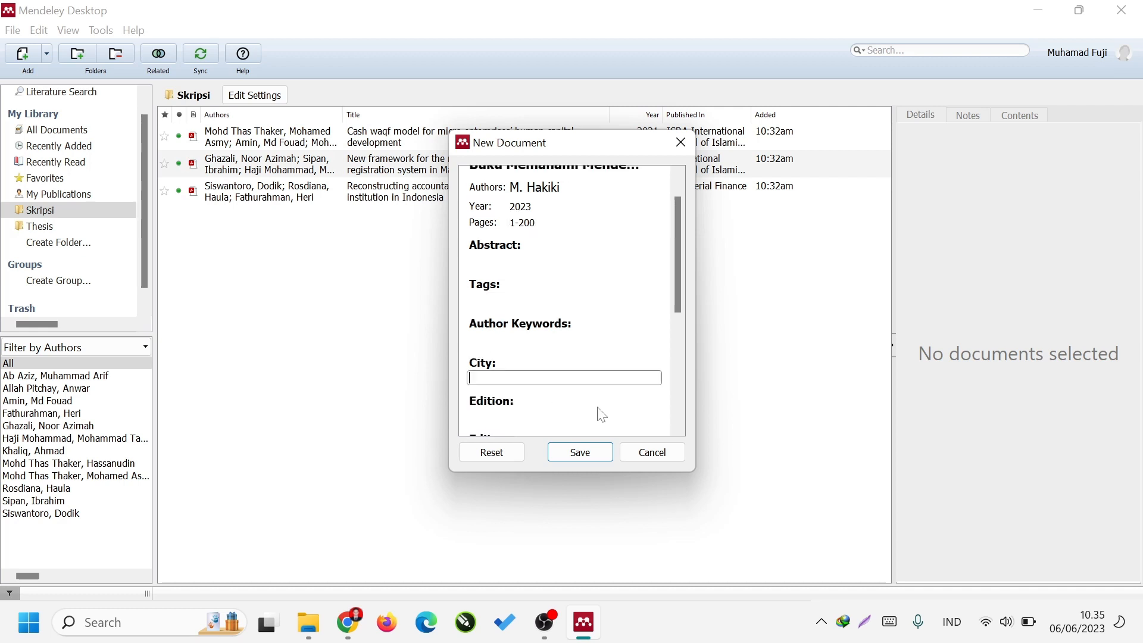
pyautogui.write('Bandung')
pyautogui.press('Tab')
pyautogui.scroll(-3, 603, 382)
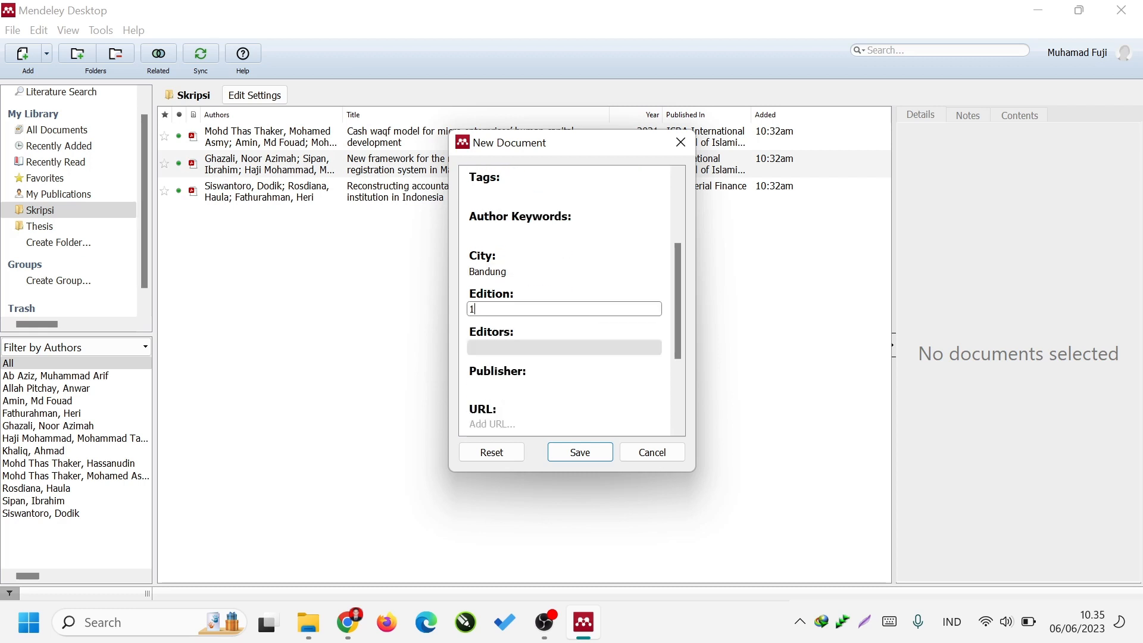
pyautogui.press('Tab')
# Set the book's publisher to "Hakiki Pustaka", leave the ISBN blank, and save the new entry to the Skripsi folder.
pyautogui.click(583, 384)
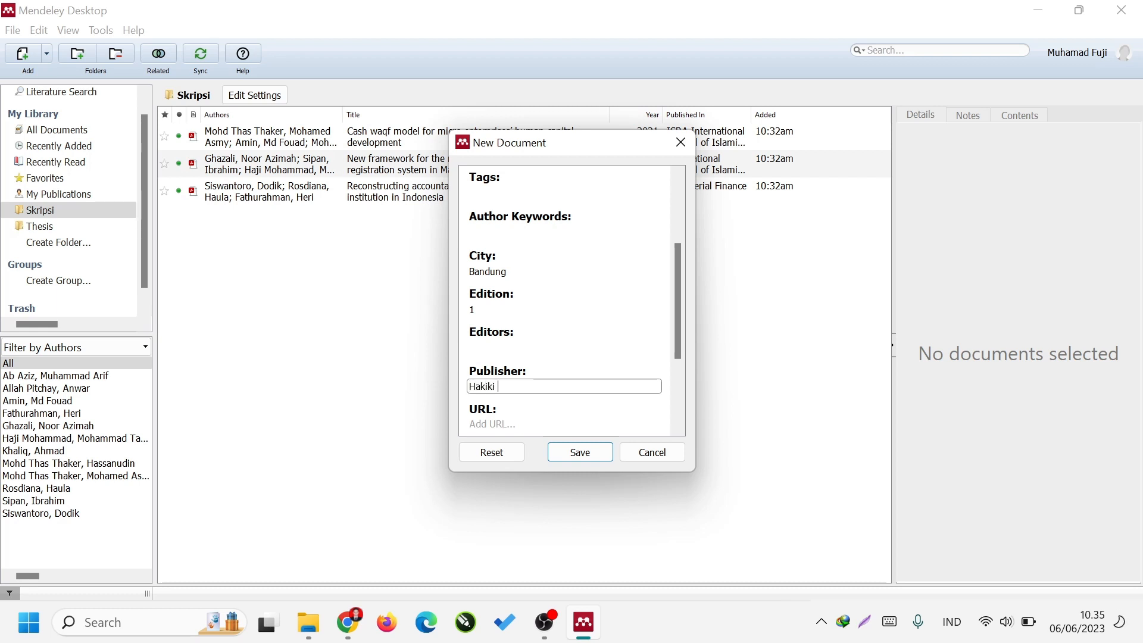
pyautogui.write('Hakiki Pustaka')
pyautogui.scroll(-3, 577, 388)
pyautogui.scroll(-1, 580, 390)
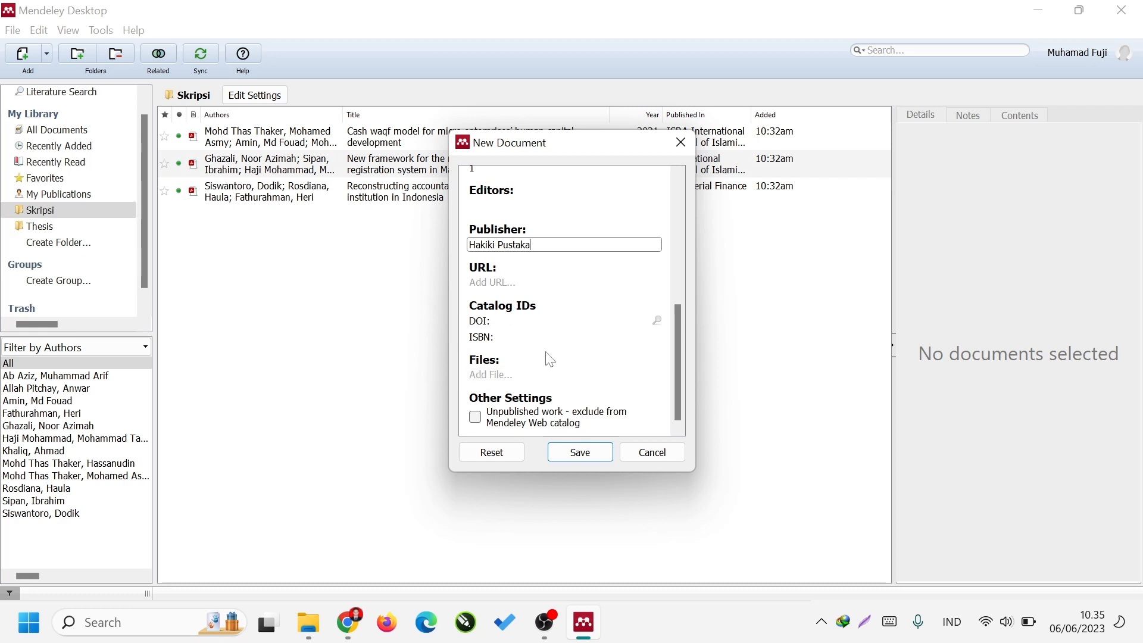
pyautogui.click(572, 337)
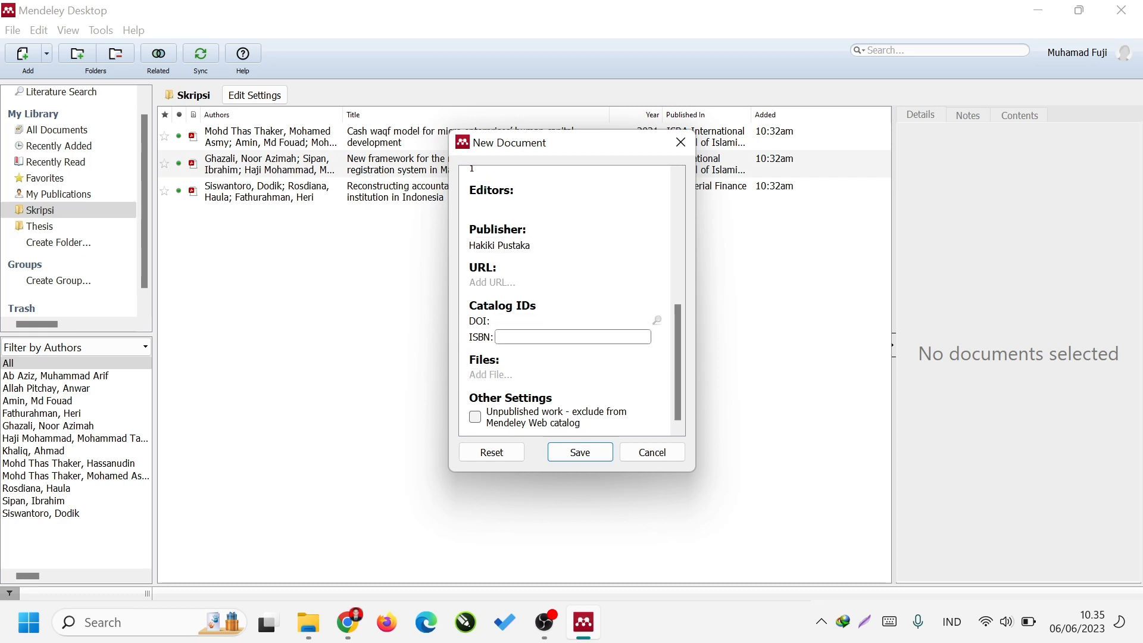
pyautogui.click(584, 455)
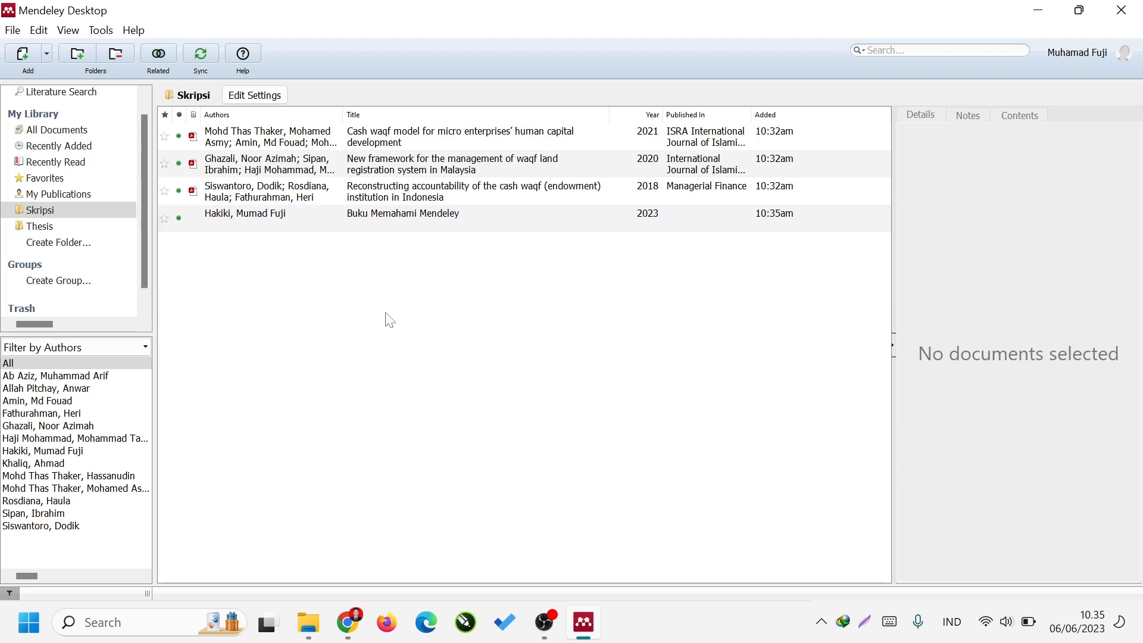
# Compare the details of the "Buku Memahami Mendeley" entry with those of the three imported articles, leaving no document selected.
pyautogui.click(568, 217)
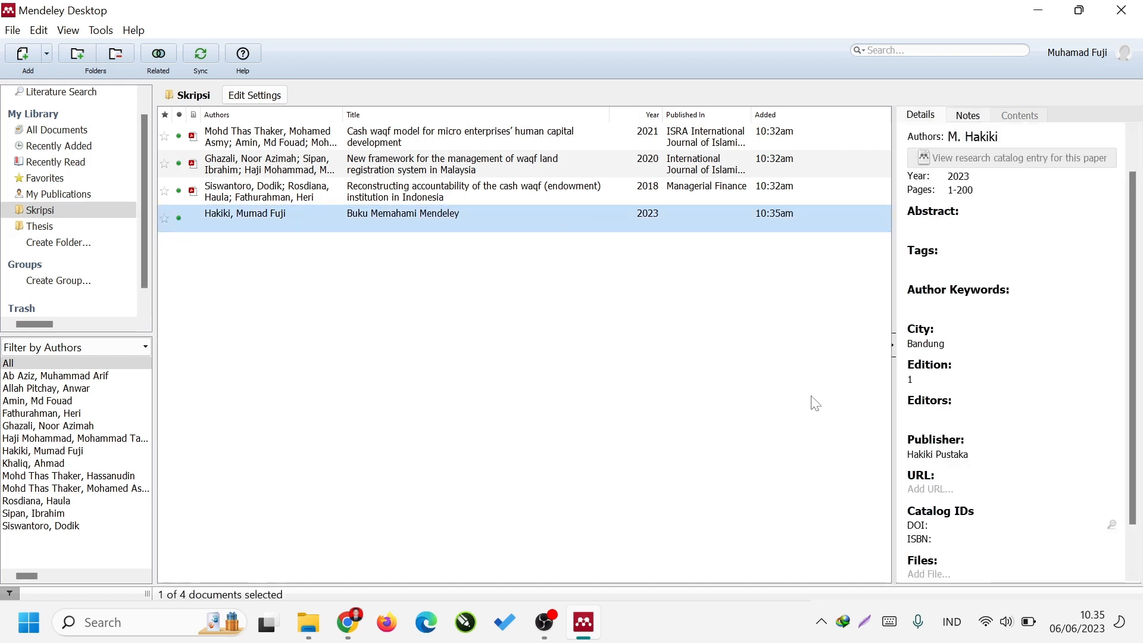
pyautogui.scroll(-3, 1042, 503)
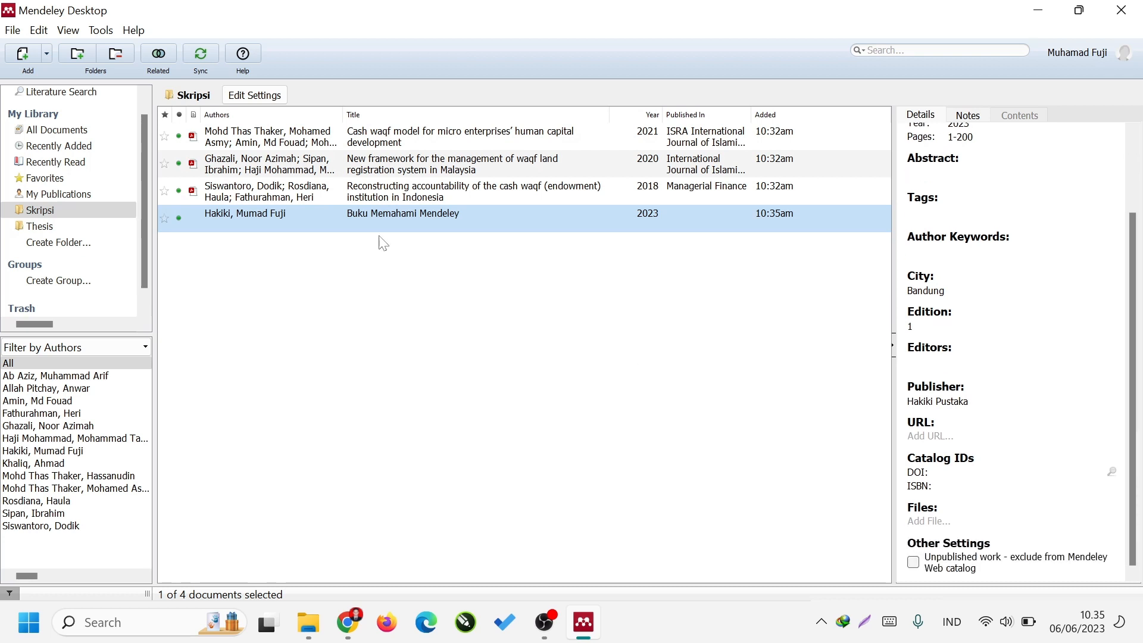
pyautogui.click(470, 137)
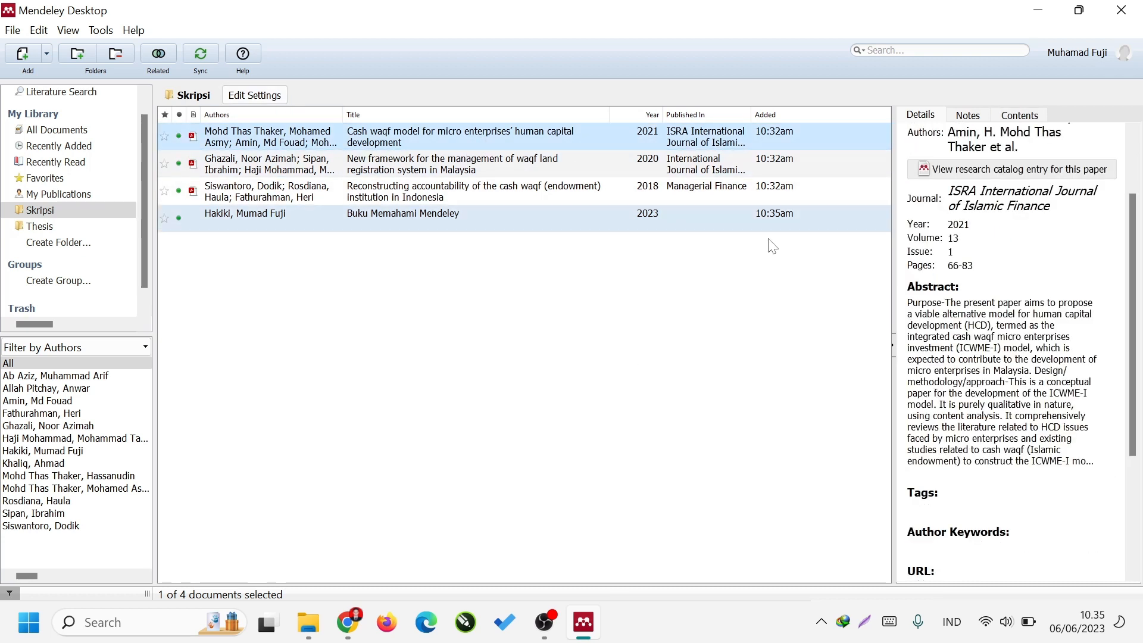
pyautogui.scroll(-3, 1042, 417)
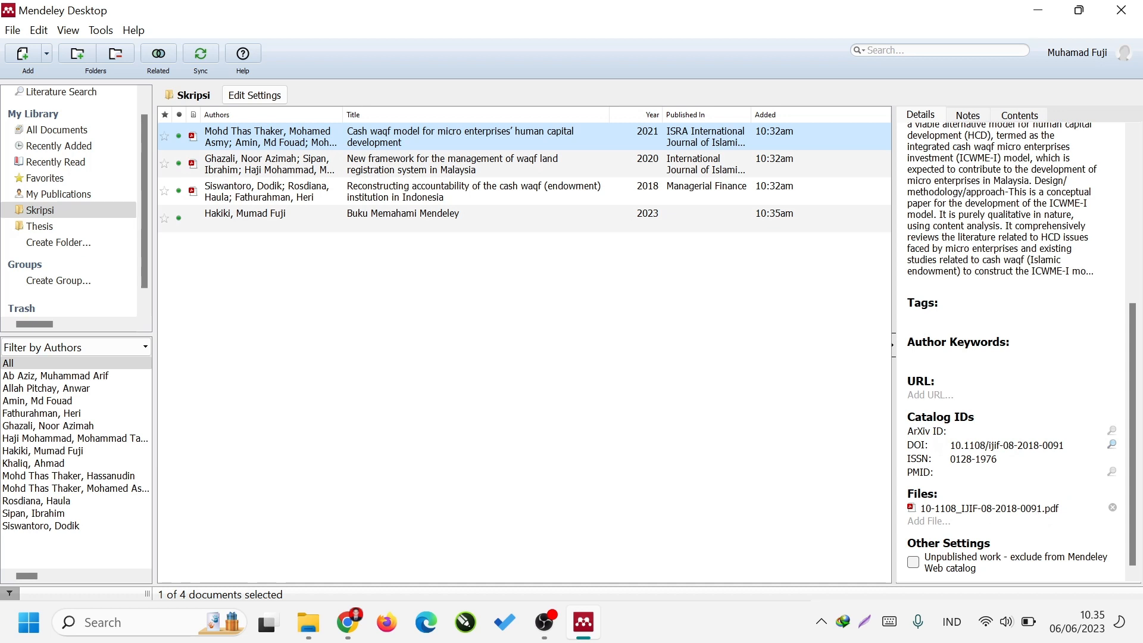
pyautogui.click(998, 467)
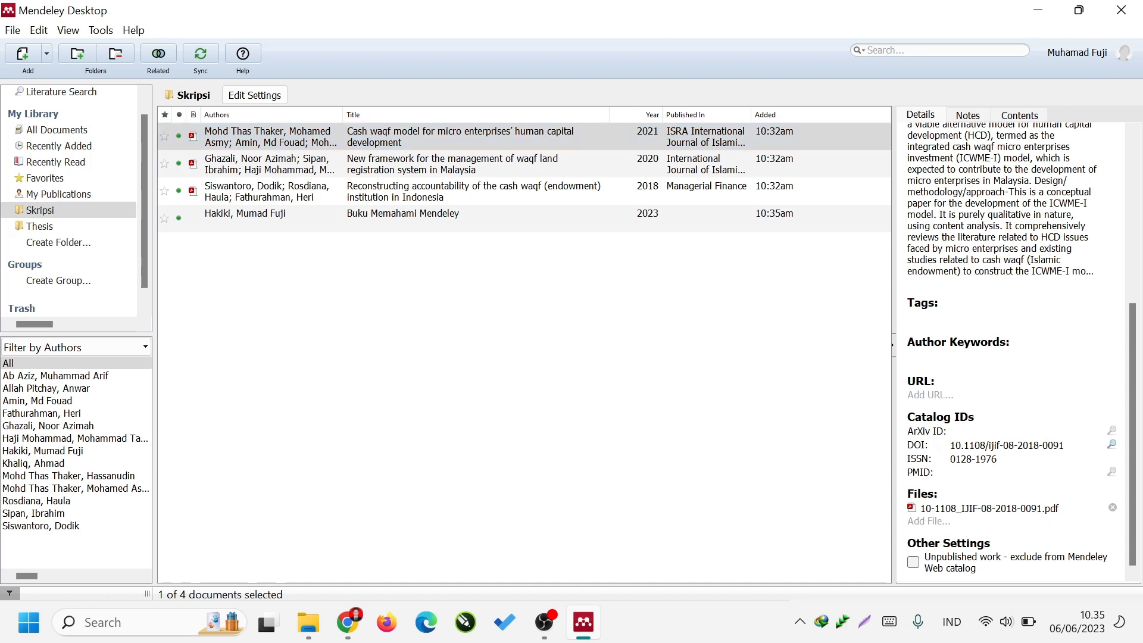
pyautogui.click(798, 164)
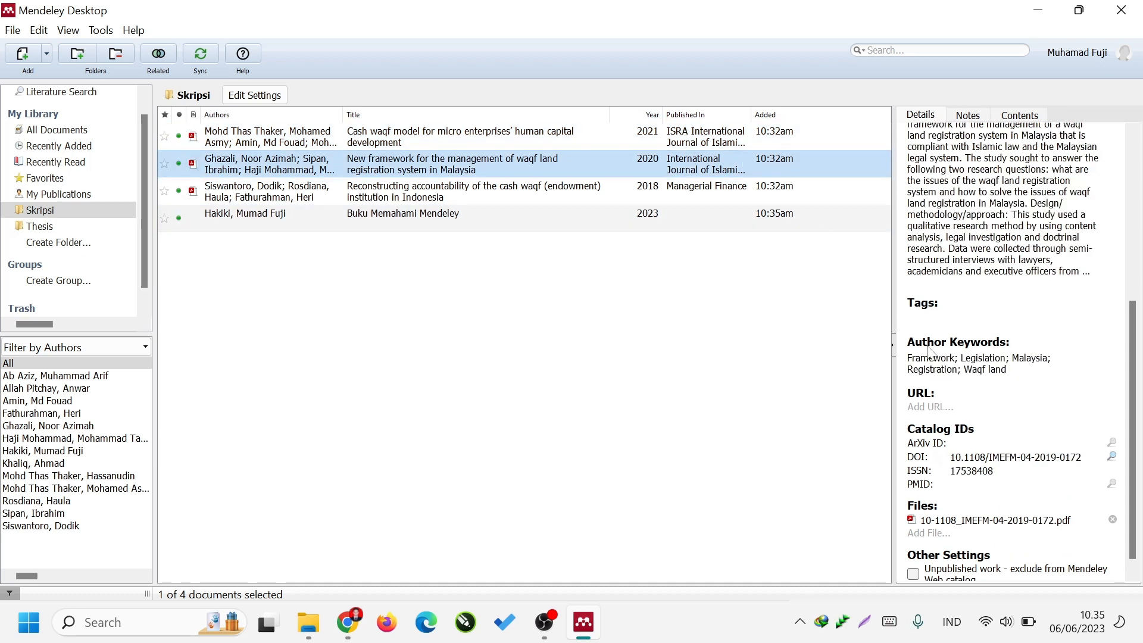
pyautogui.click(492, 194)
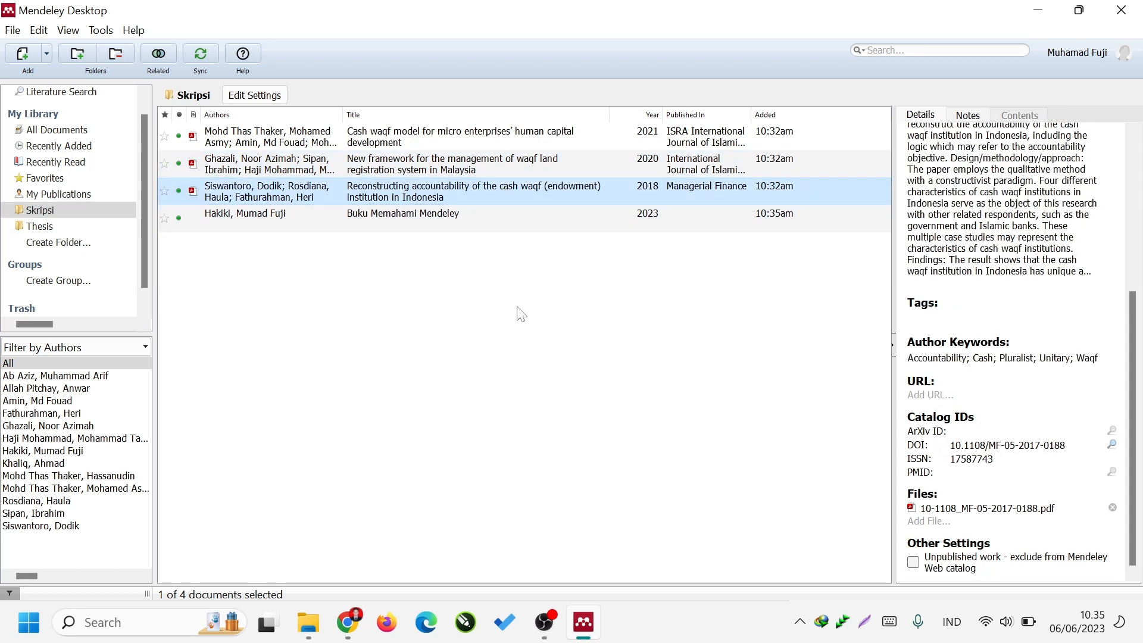
pyautogui.click(477, 230)
pyautogui.click(477, 287)
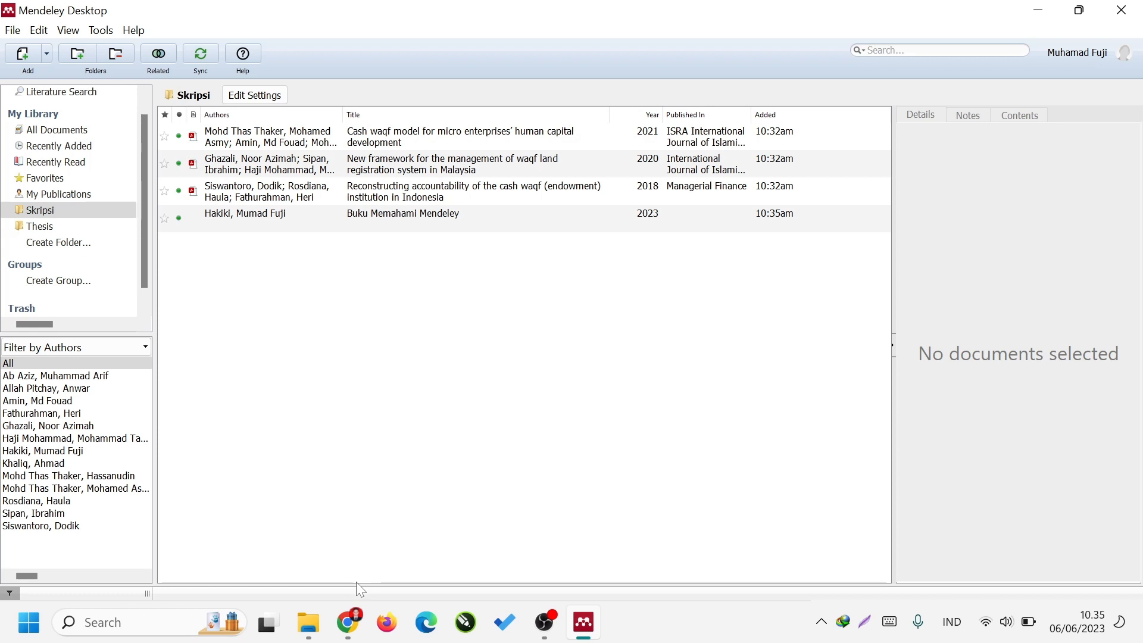
# Switch to Chrome and open Google Scholar in place of the Mendeley search page.
pyautogui.click(349, 622)
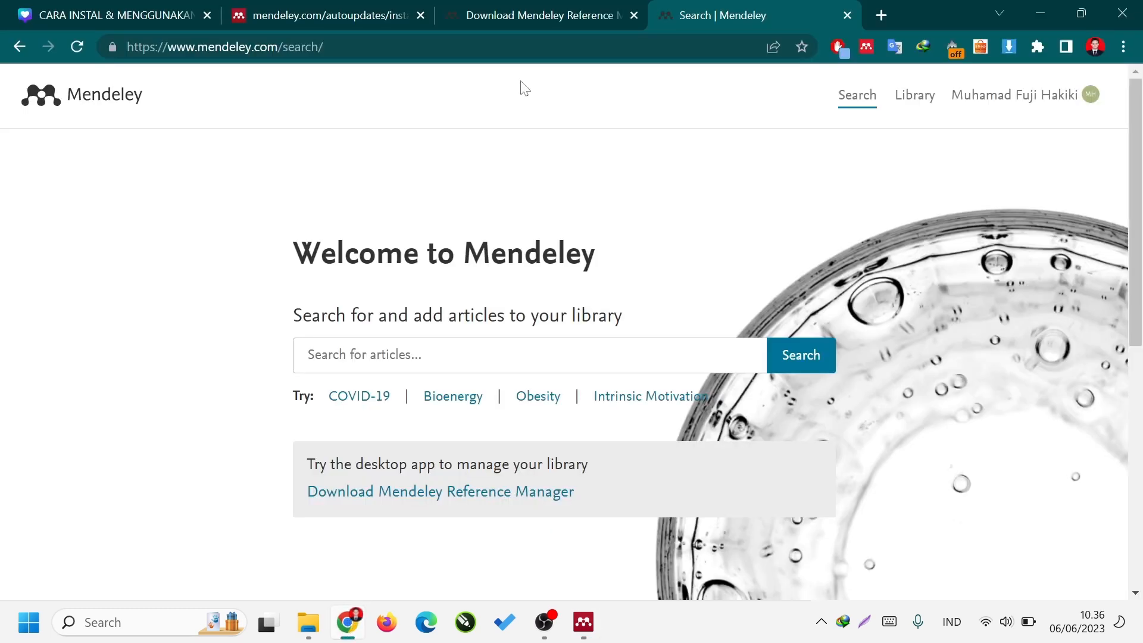
pyautogui.hotkey('ctrl', 'l')
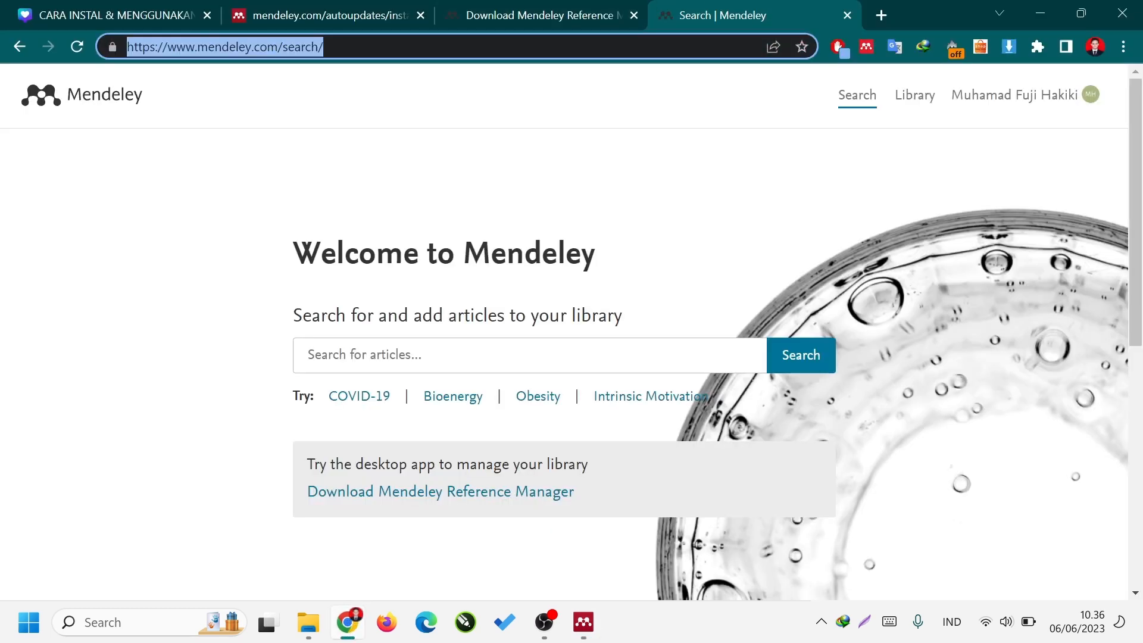
pyautogui.write('sch')
pyautogui.press('Return')
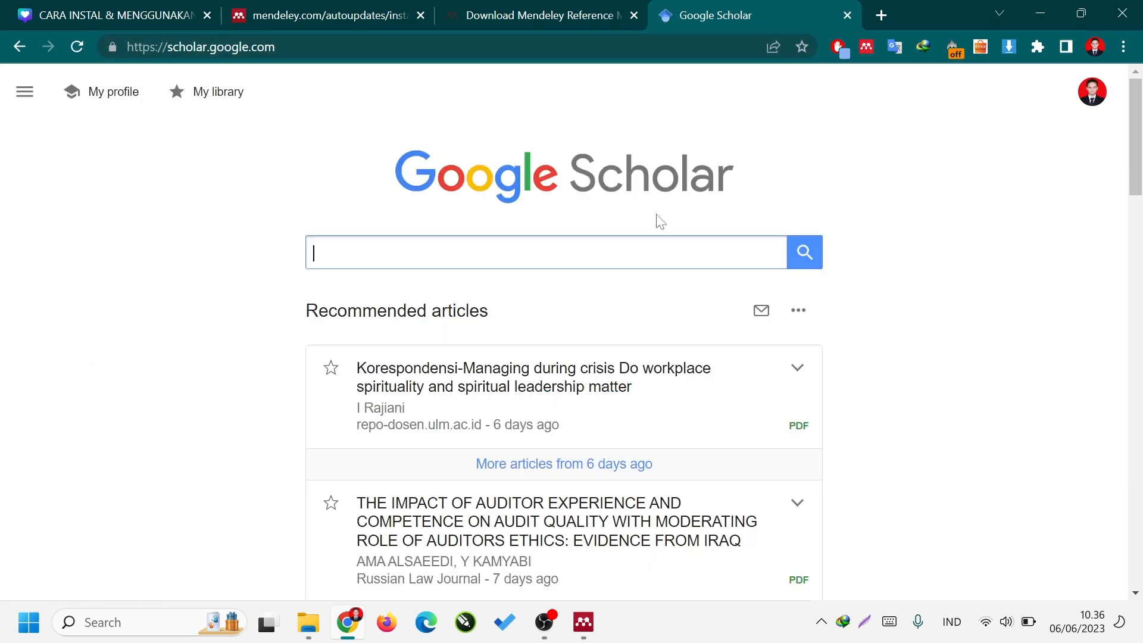
# Search Google Scholar for "metode penelitian sugiyono" and look through the listed publications.
pyautogui.click(547, 252)
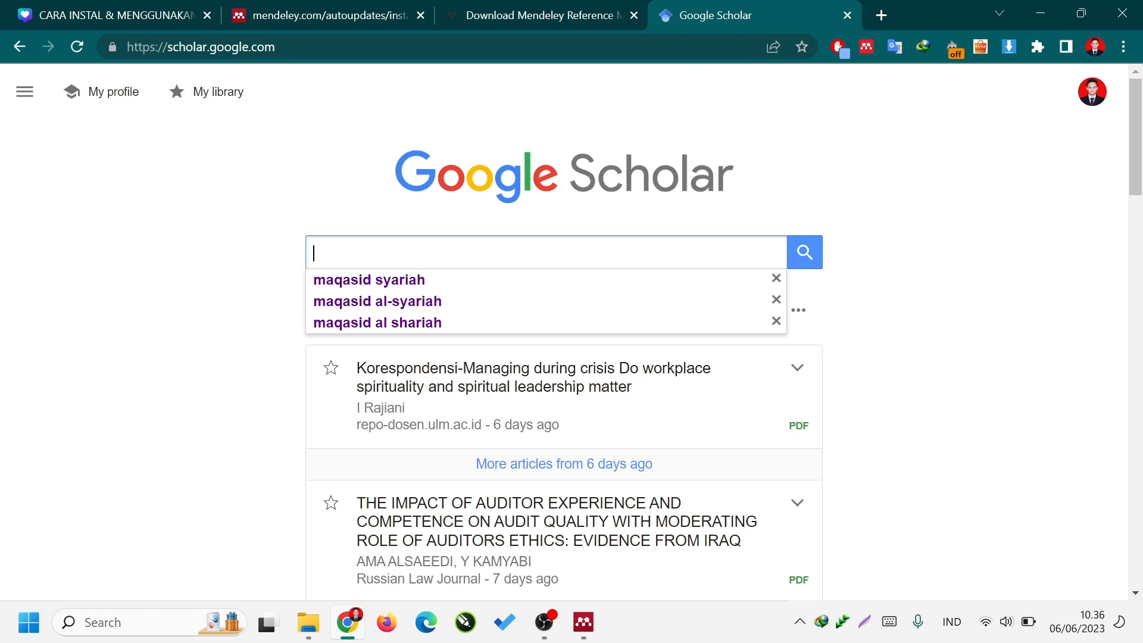
pyautogui.write('metode peneliti')
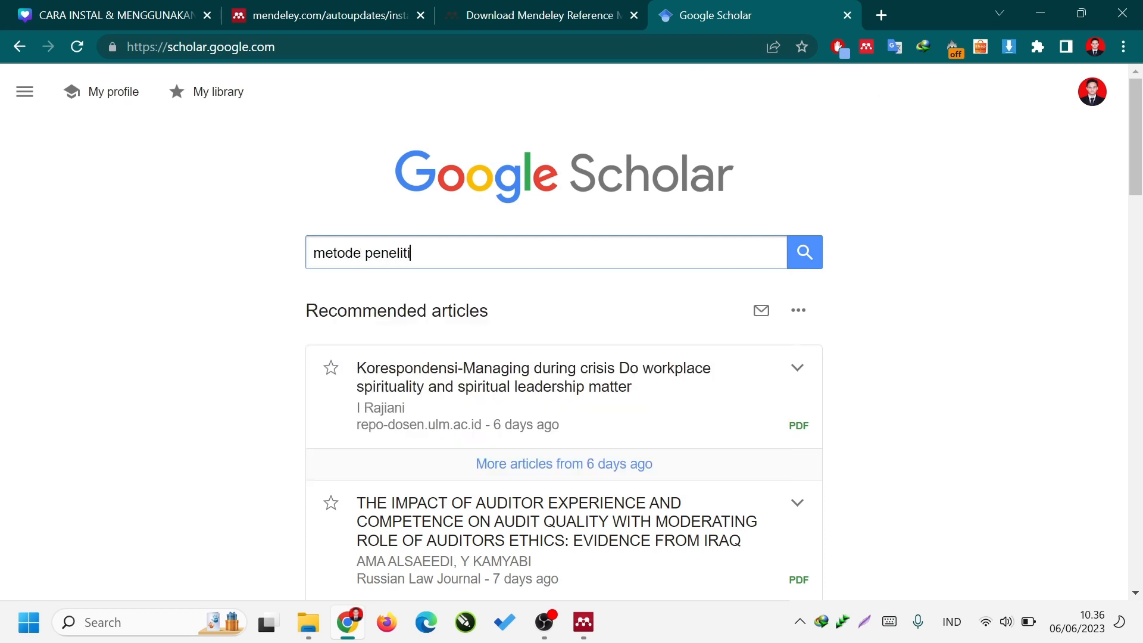
pyautogui.write('an sugiyono')
pyautogui.press('Return')
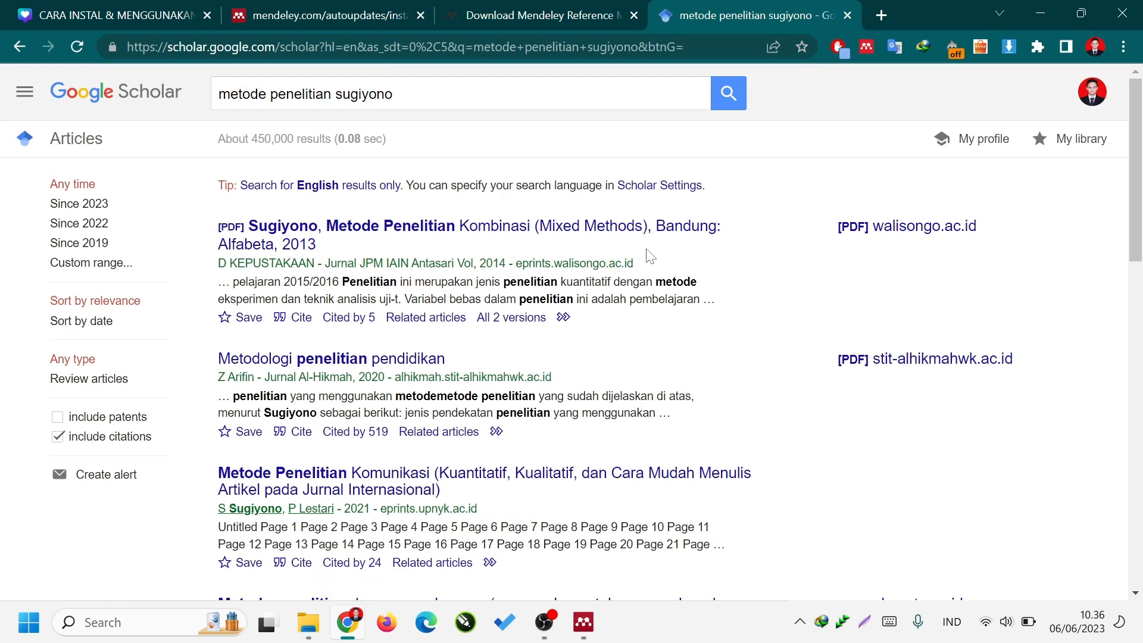
pyautogui.scroll(-3, 648, 256)
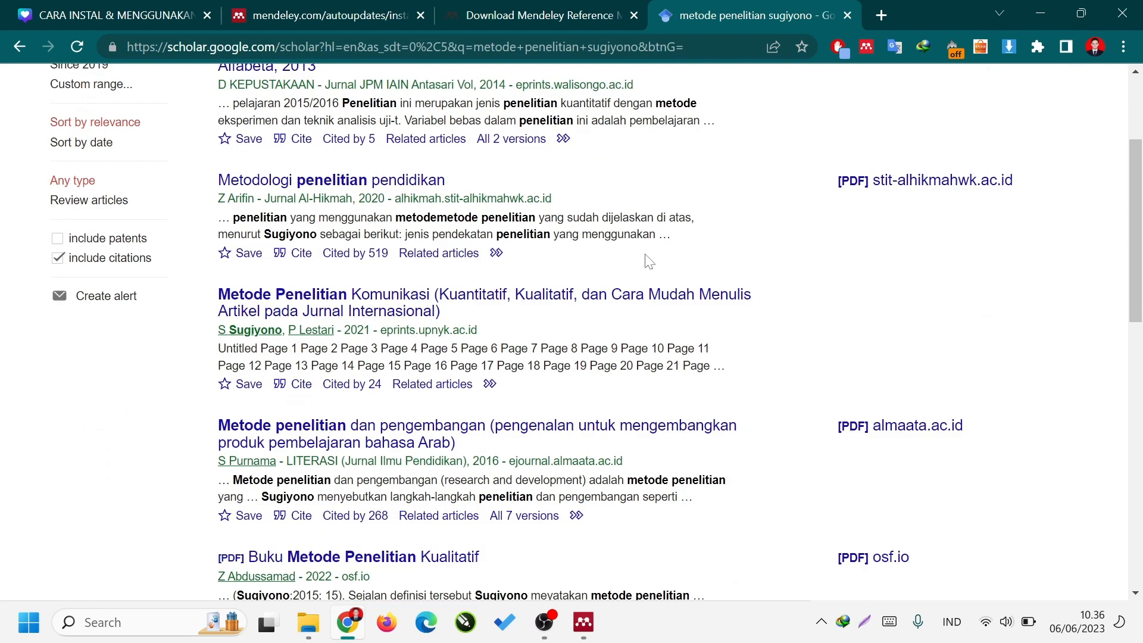
pyautogui.scroll(3, 648, 256)
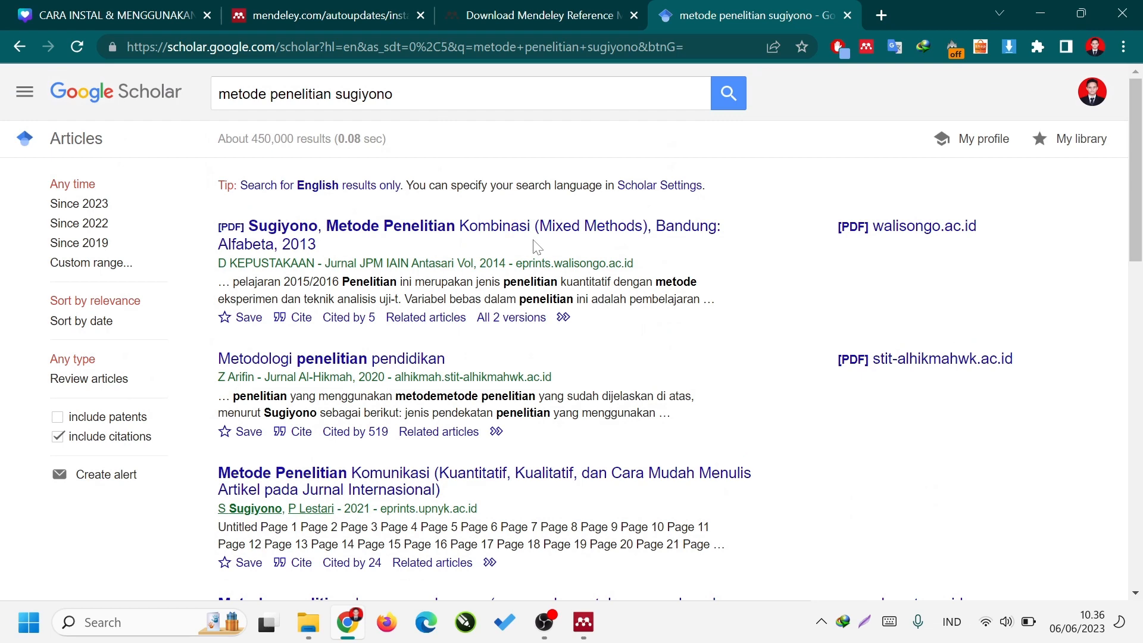
pyautogui.scroll(-6, 536, 245)
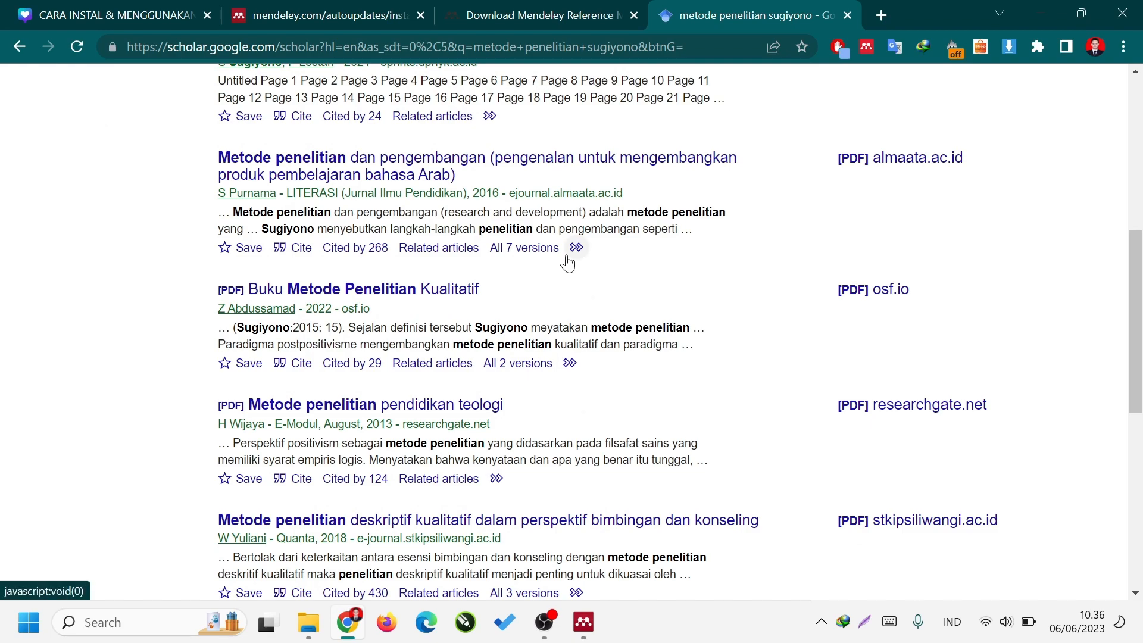
pyautogui.scroll(-2, 568, 259)
pyautogui.scroll(-3, 569, 259)
pyautogui.scroll(10, 417, 128)
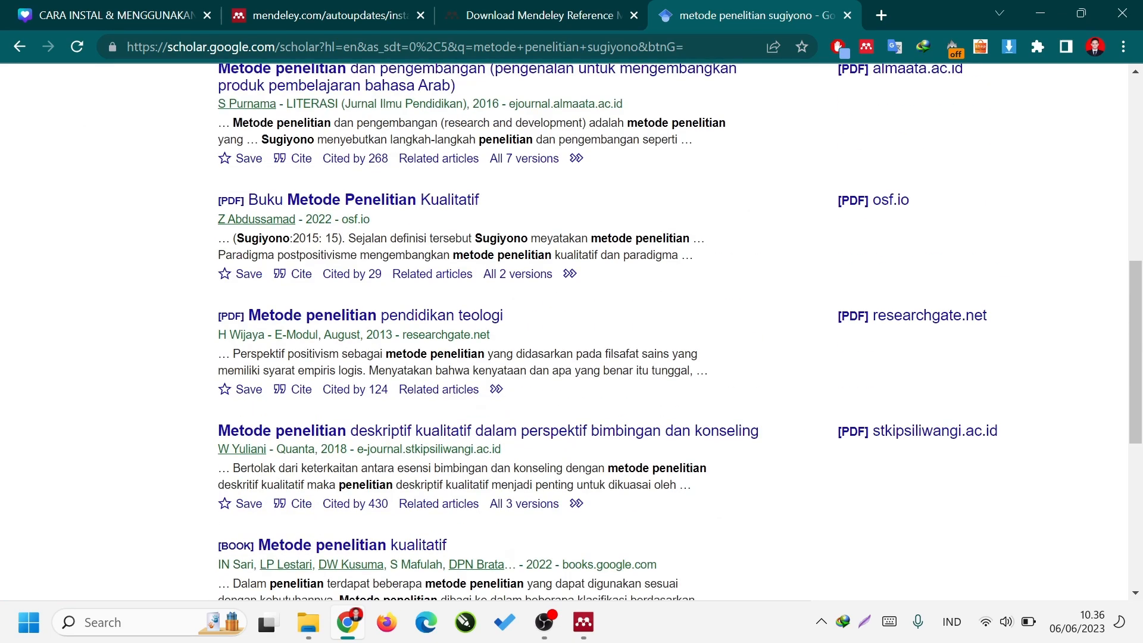
# Search Google Scholar for "buku metode penelitian sugiyono" and look through the listed publications.
pyautogui.moveTo(397, 94); pyautogui.dragTo(158, 88)
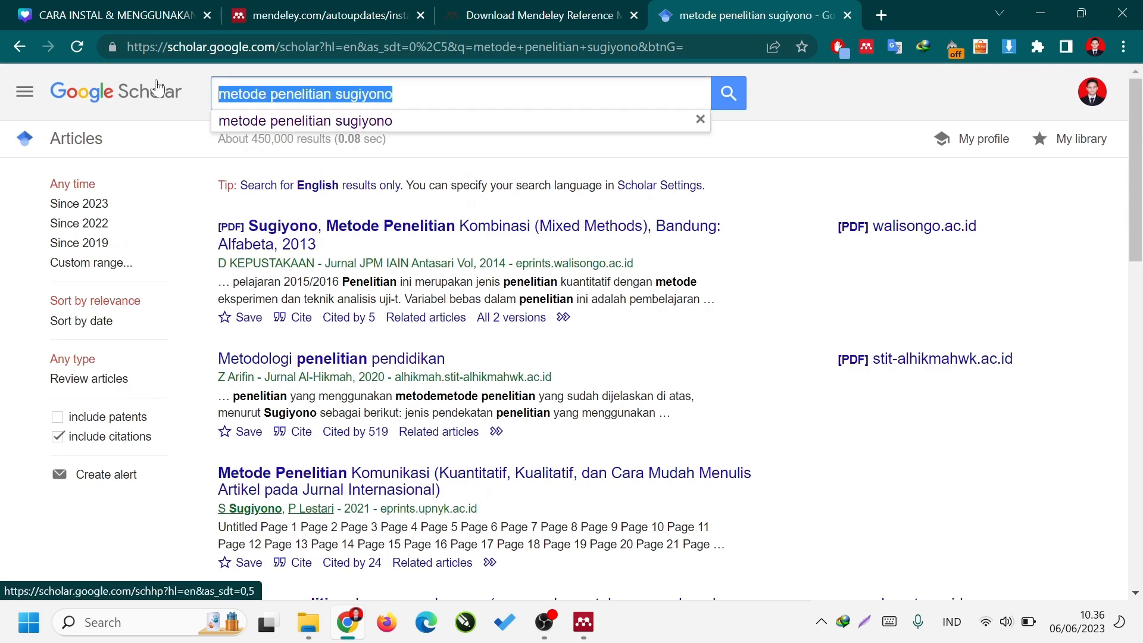
pyautogui.write('b')
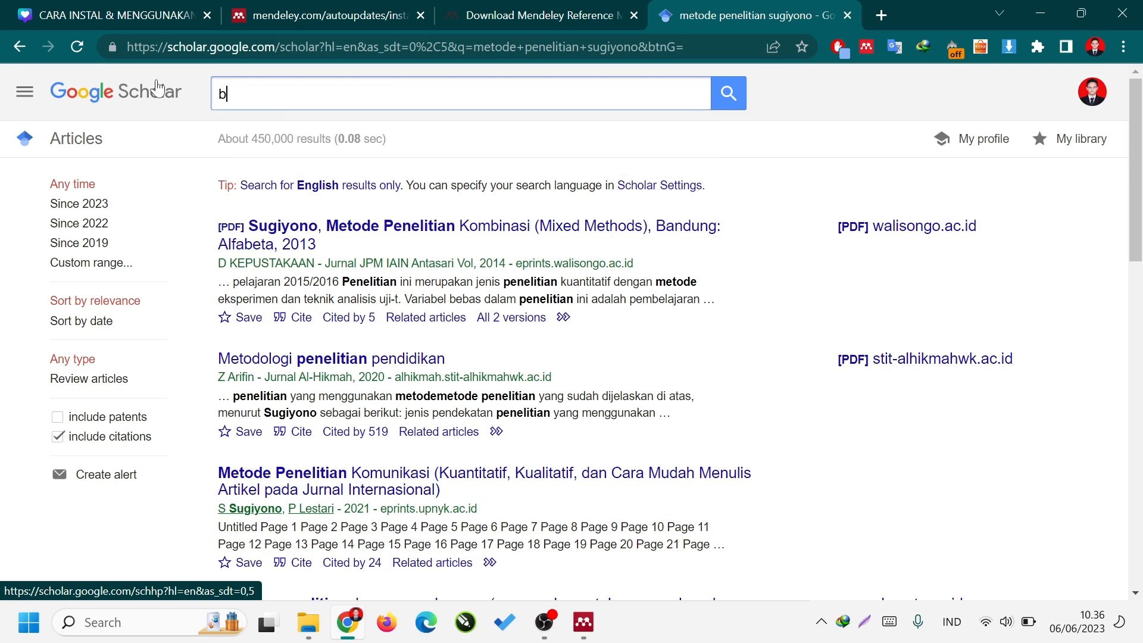
pyautogui.write('uku metode penelitia')
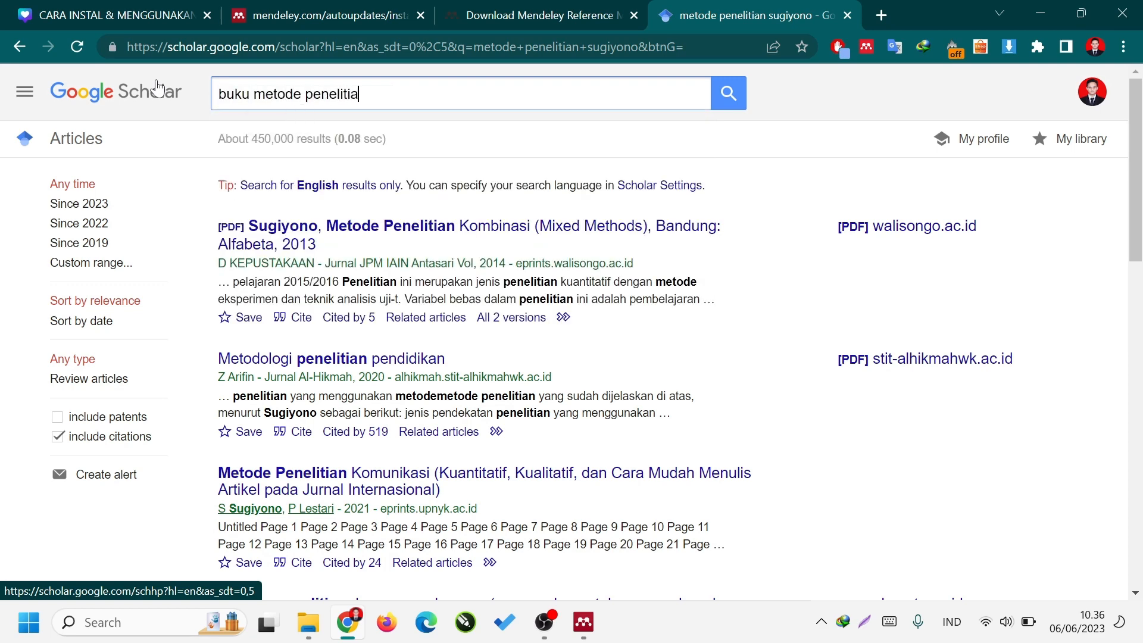
pyautogui.write('n sugiyono')
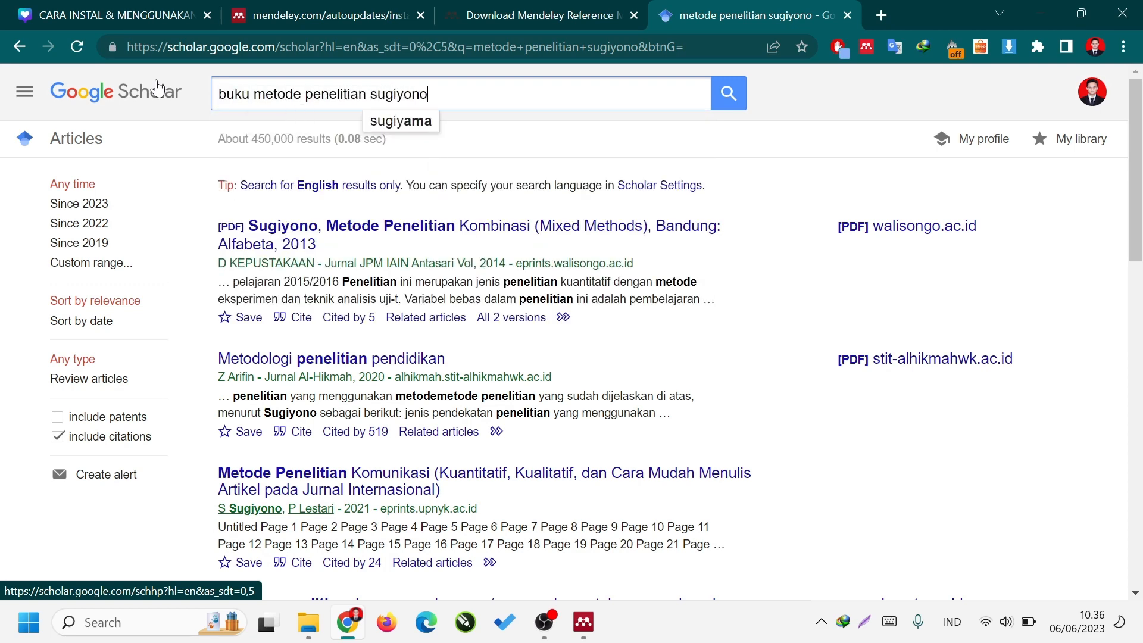
pyautogui.press('Return')
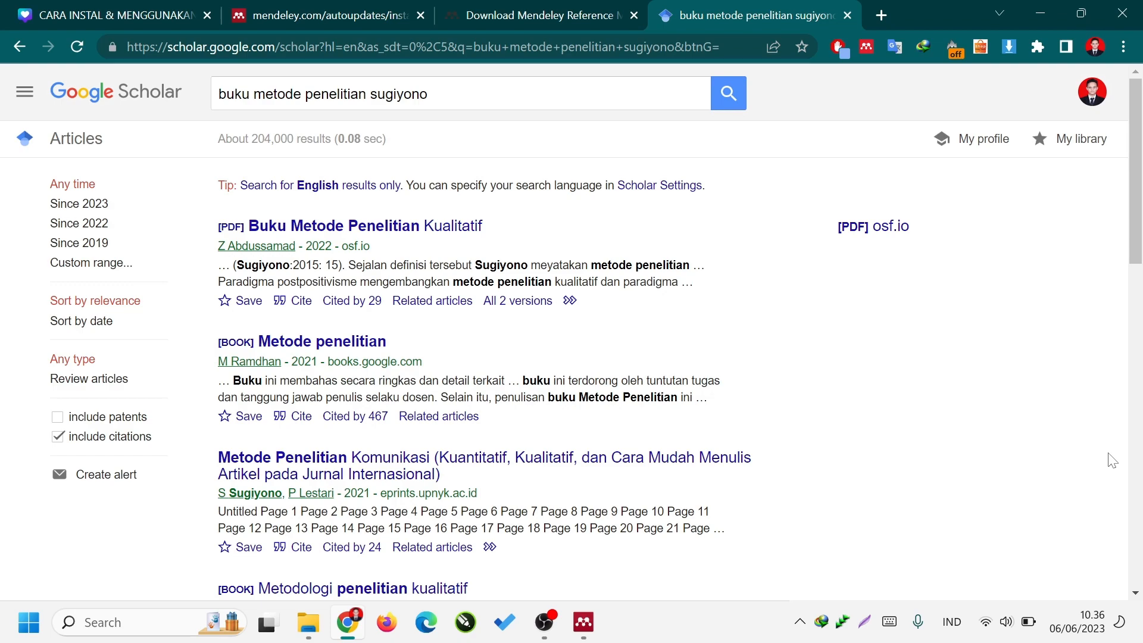
pyautogui.scroll(-3, 1112, 460)
pyautogui.scroll(-4, 1114, 416)
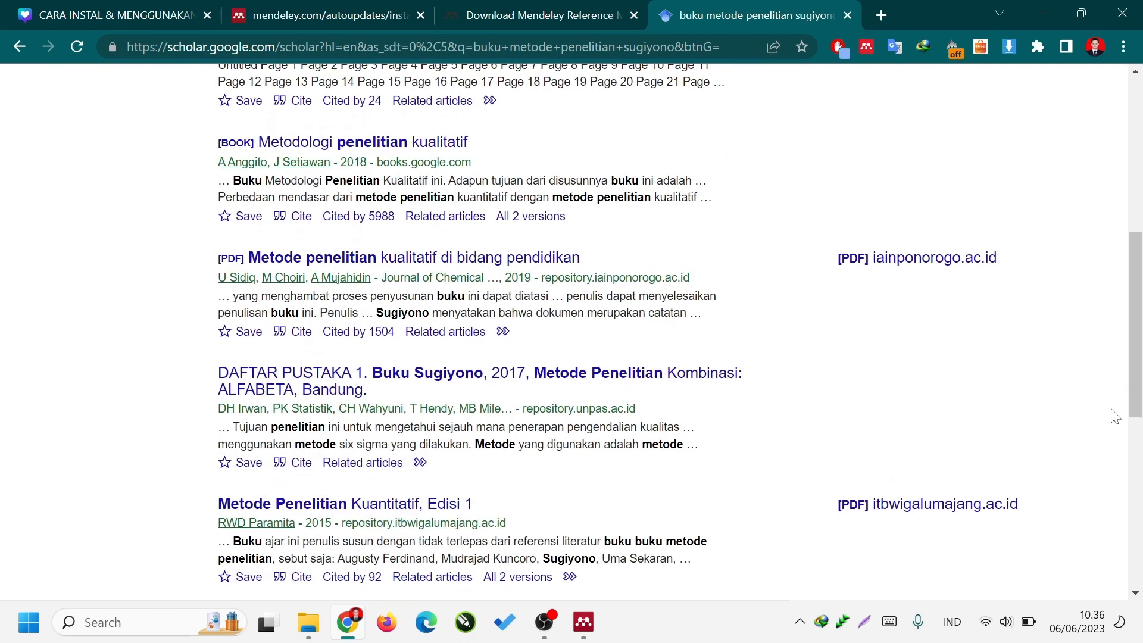
pyautogui.scroll(-4, 1115, 416)
pyautogui.scroll(12, 1116, 417)
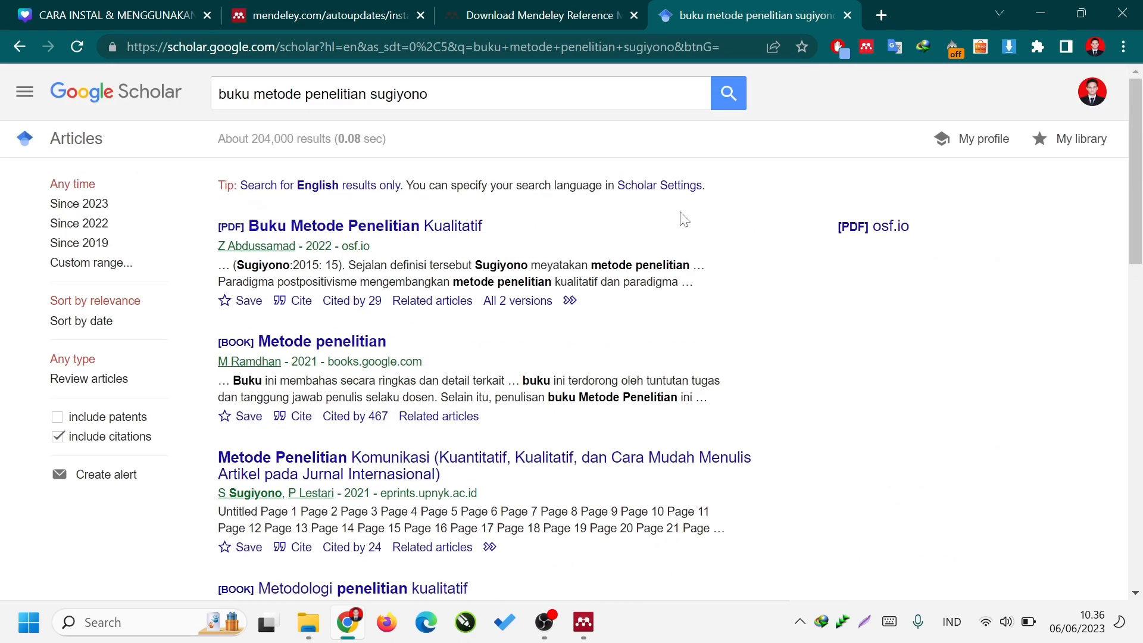
# Search Google Scholar for "sugiyono" and open the author profile with the verified uny.ac.id e-mail.
pyautogui.doubleClick(399, 94)
pyautogui.hotkey('ctrl', 'a')
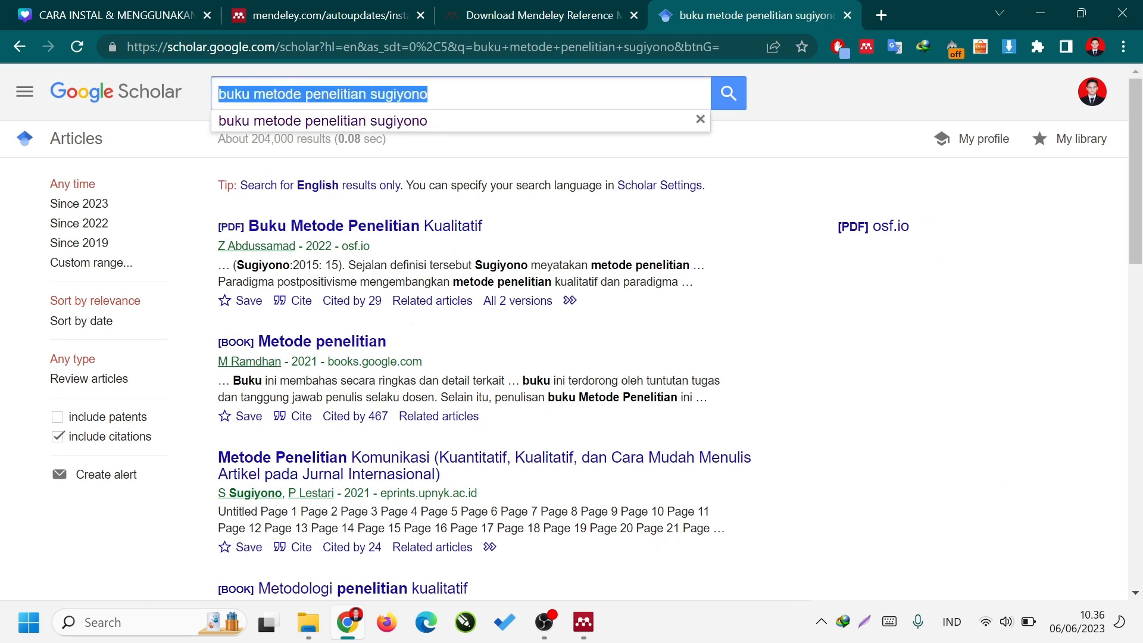
pyautogui.write('sugiyono')
pyautogui.press('Return')
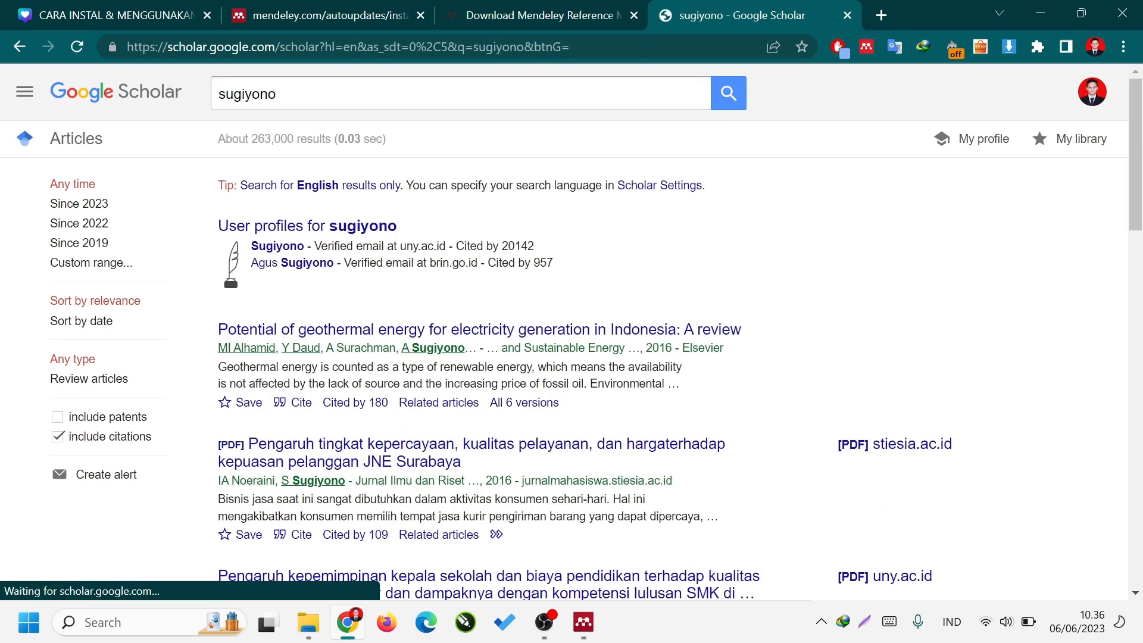
pyautogui.click(294, 251)
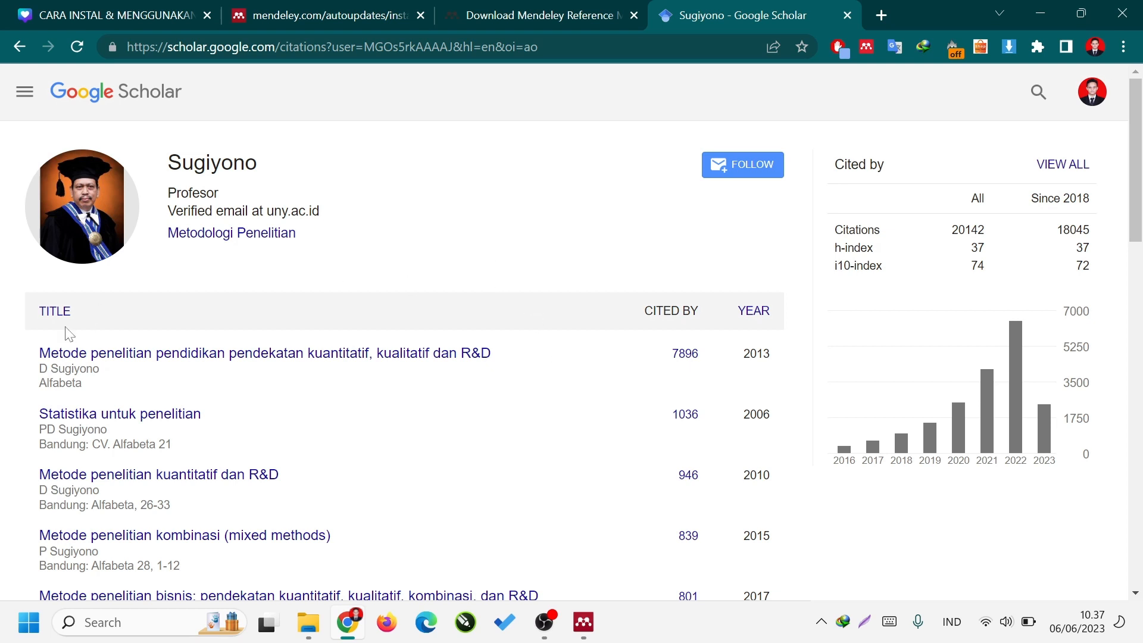
# Copy the title "Metode penelitian pendidikan pendekatan kuantitatif, kualitatif dan R&D" from the profile and search Google Scholar for it.
pyautogui.moveTo(32, 351); pyautogui.dragTo(197, 374)
pyautogui.click(421, 409)
pyautogui.moveTo(516, 353); pyautogui.dragTo(36, 353)
pyautogui.hotkey('ctrl', 'c')
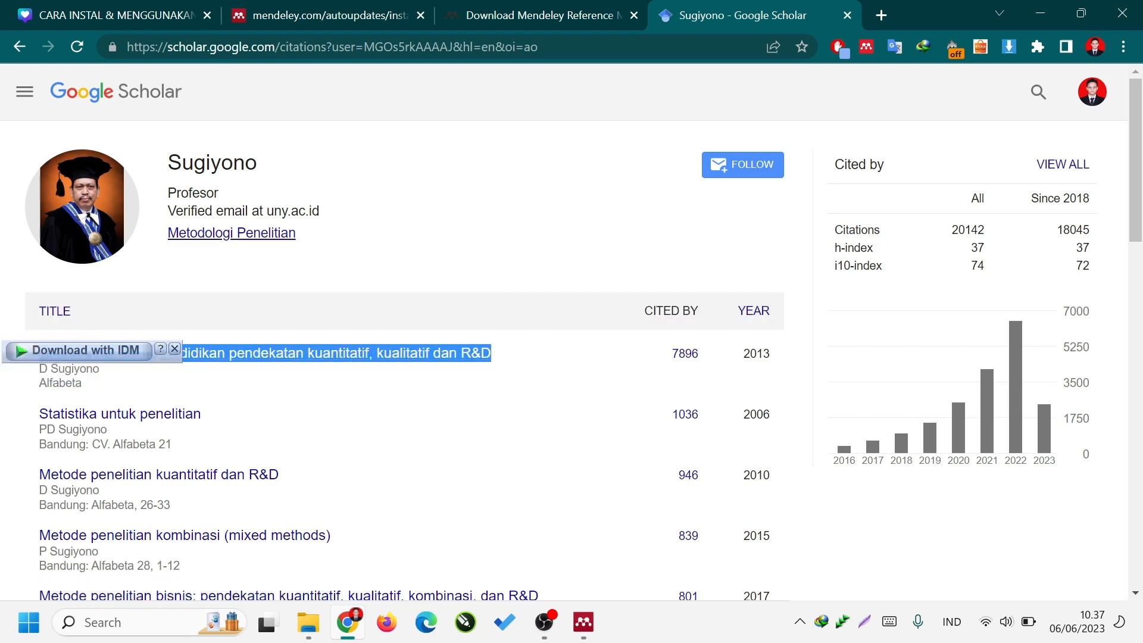
pyautogui.click(467, 47)
pyautogui.write('scholar.google.com')
pyautogui.press('Return')
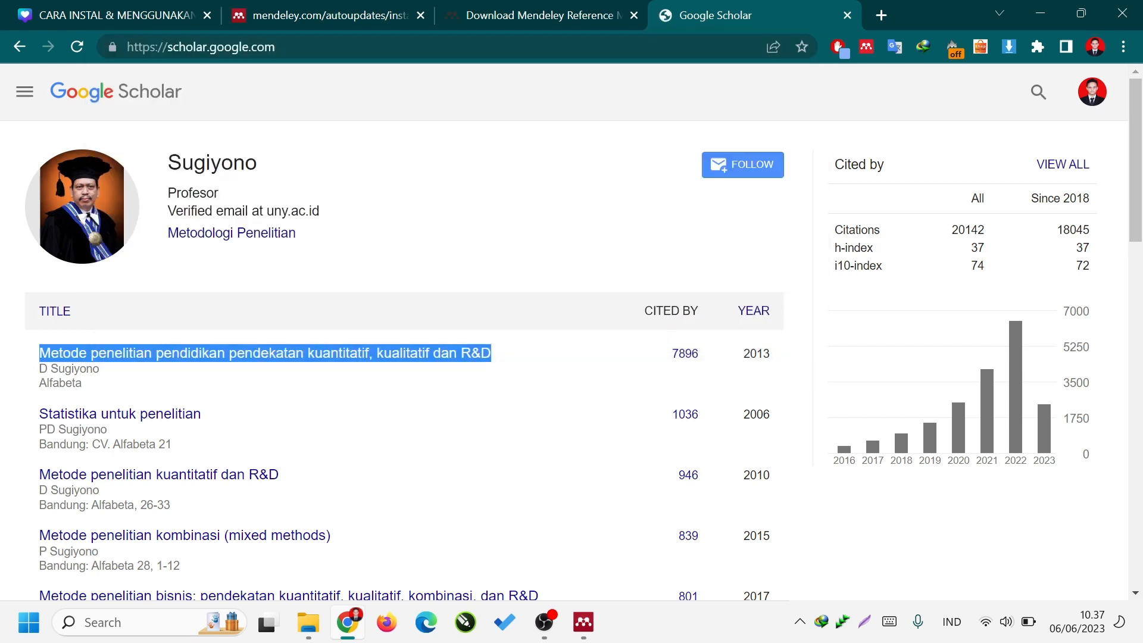
pyautogui.hotkey('ctrl', 'v')
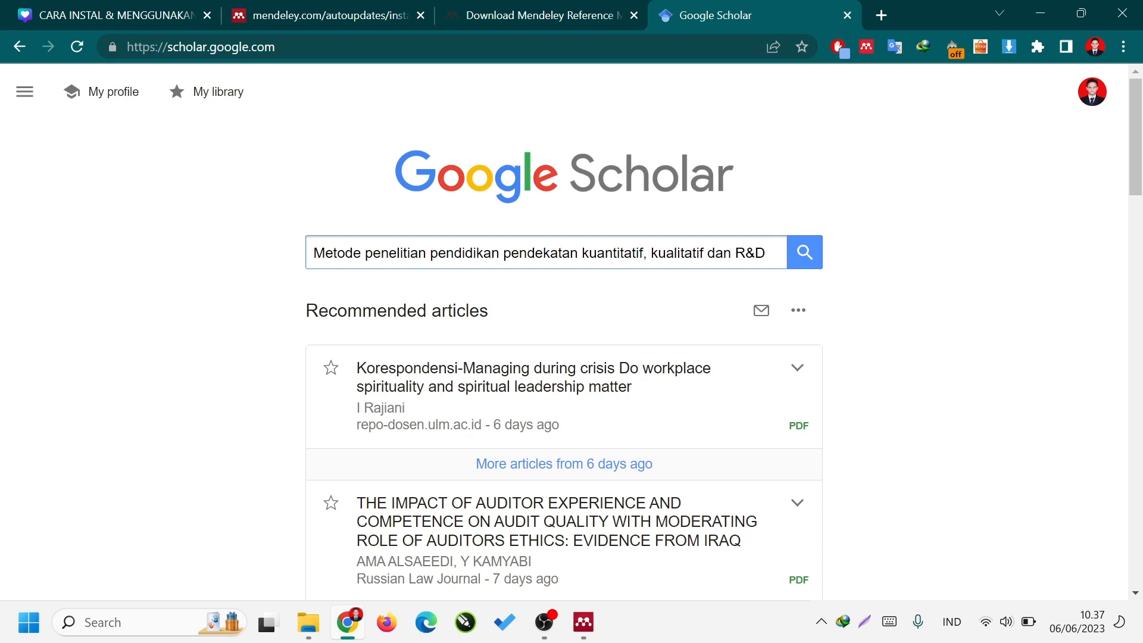
pyautogui.press('Return')
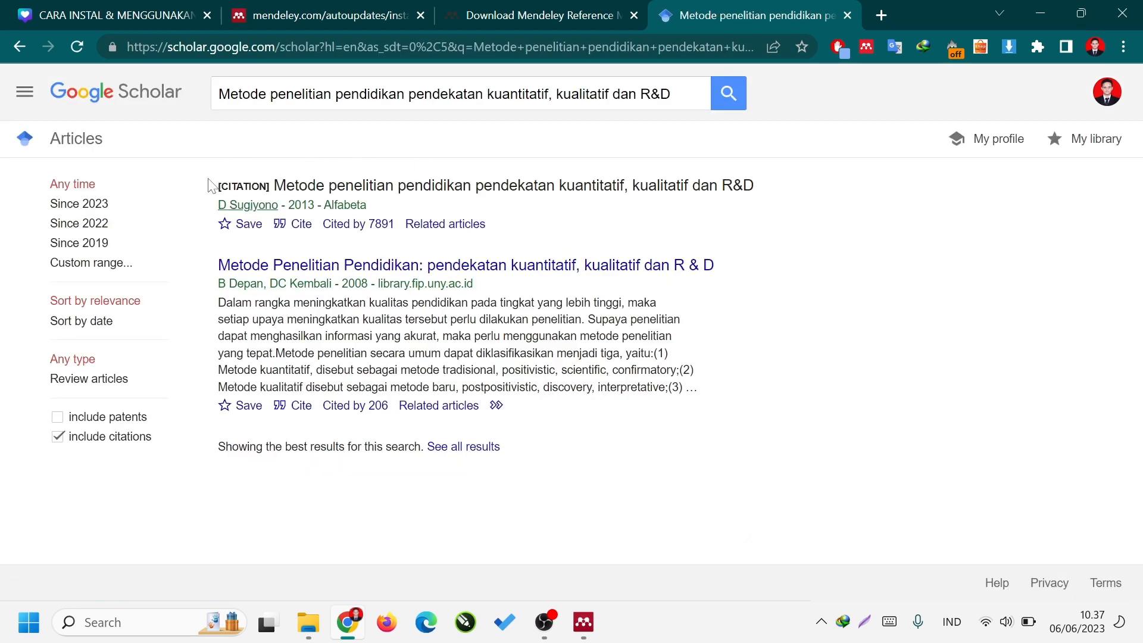
# Save the BibTeX citation of the 2013 Alfabeta entry as "sugiyono (2013)" in the Downloads folder.
pyautogui.moveTo(216, 185); pyautogui.dragTo(737, 189)
pyautogui.click(832, 212)
pyautogui.click(286, 232)
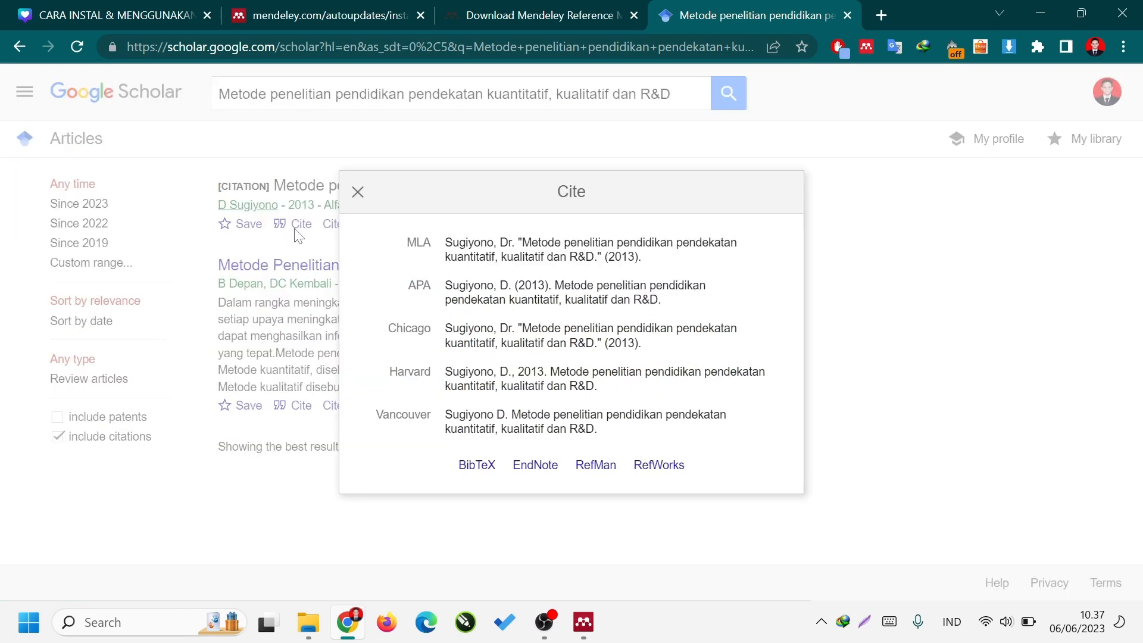
pyautogui.rightClick(483, 465)
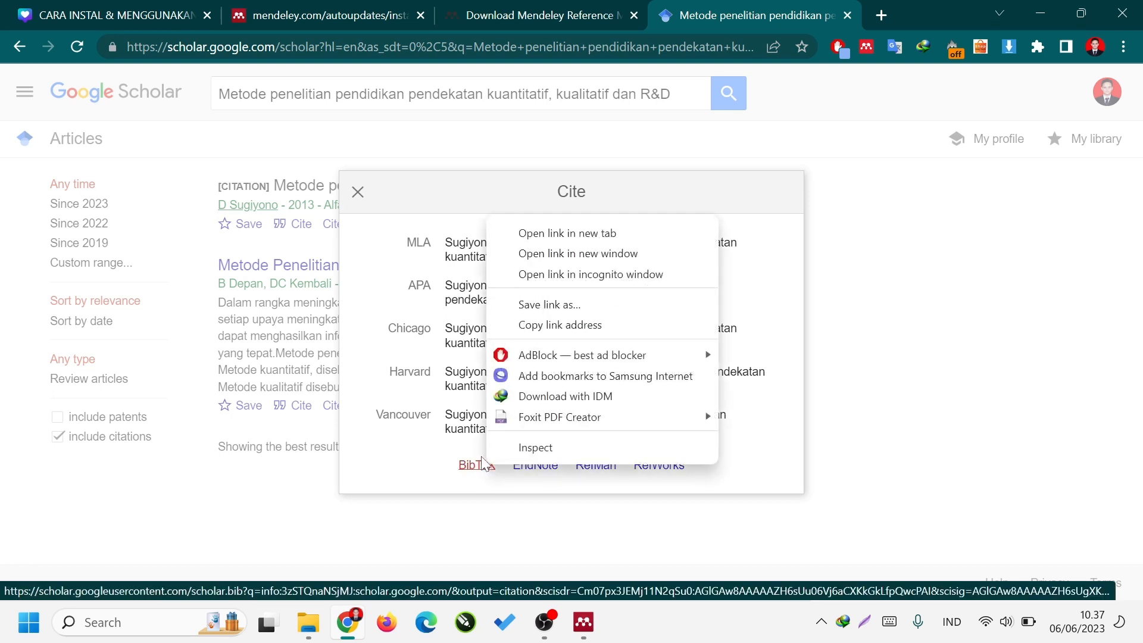
pyautogui.click(612, 311)
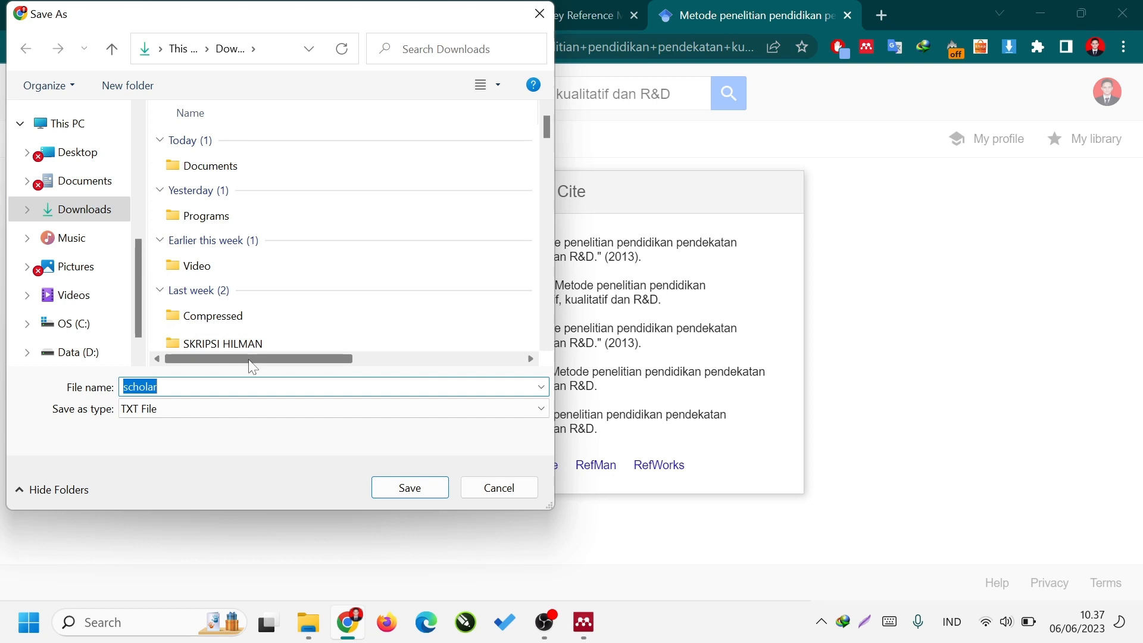
pyautogui.write('sugiyono (2013')
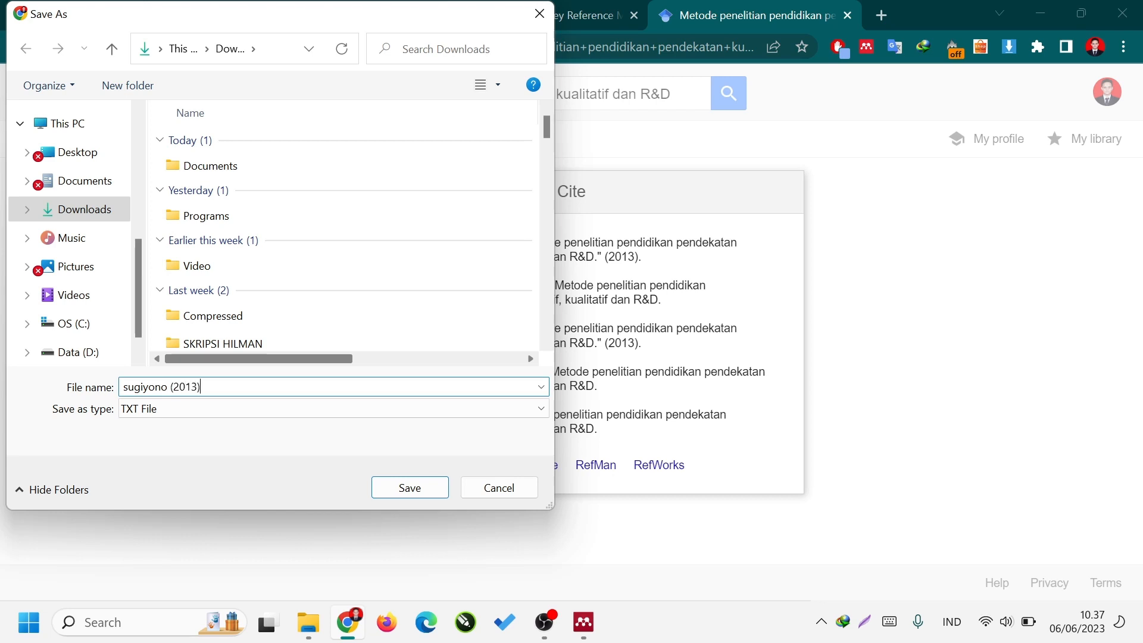
pyautogui.press('Return')
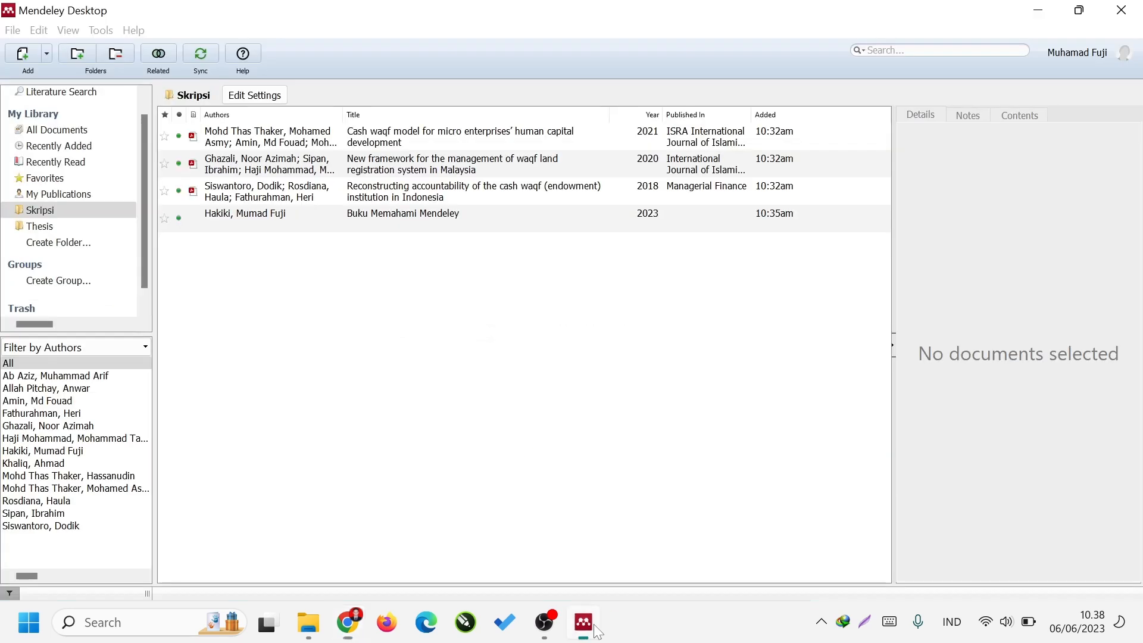
# Switch to Mendeley Desktop, import "sugiyono (2013)" from Downloads into the Skripsi folder, and show the new entry's details.
pyautogui.click(598, 626)
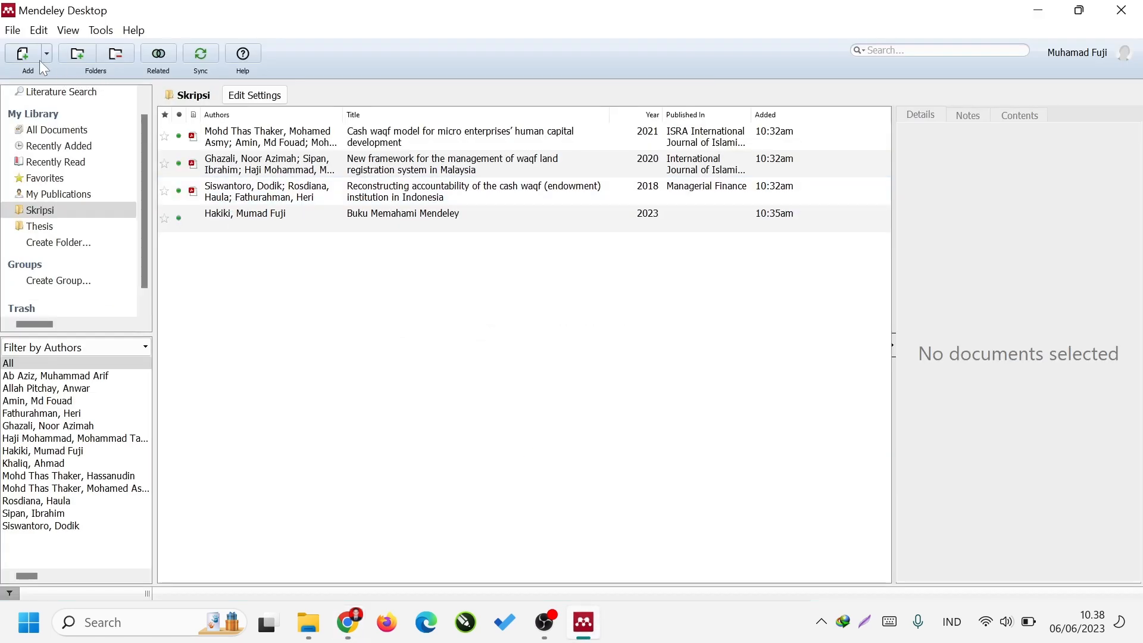
pyautogui.click(25, 53)
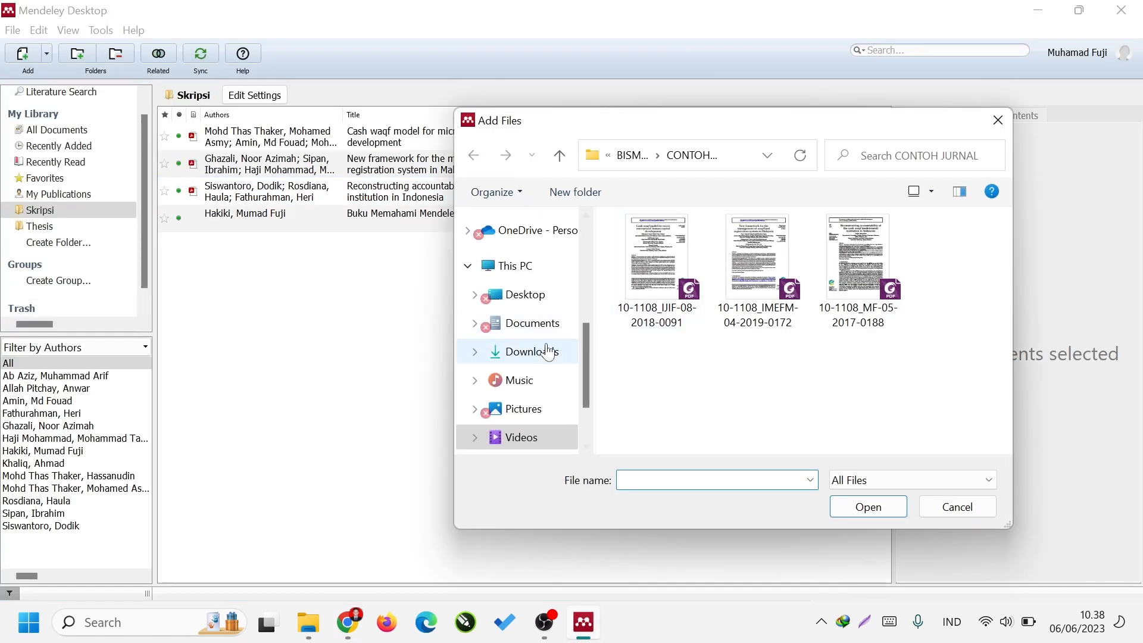
pyautogui.click(551, 364)
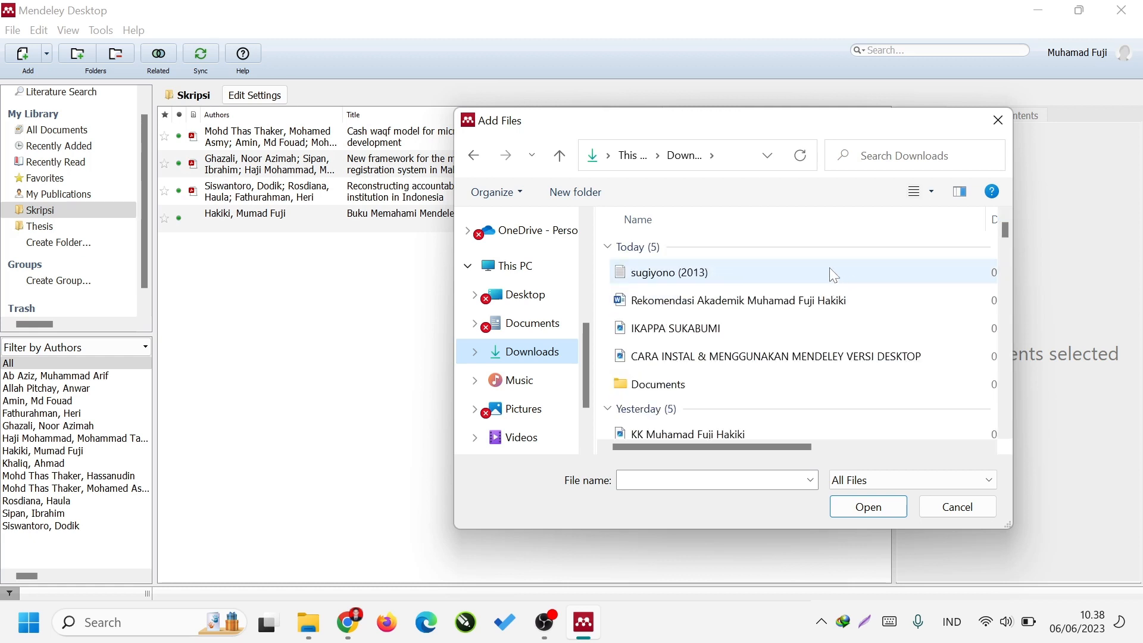
pyautogui.doubleClick(832, 273)
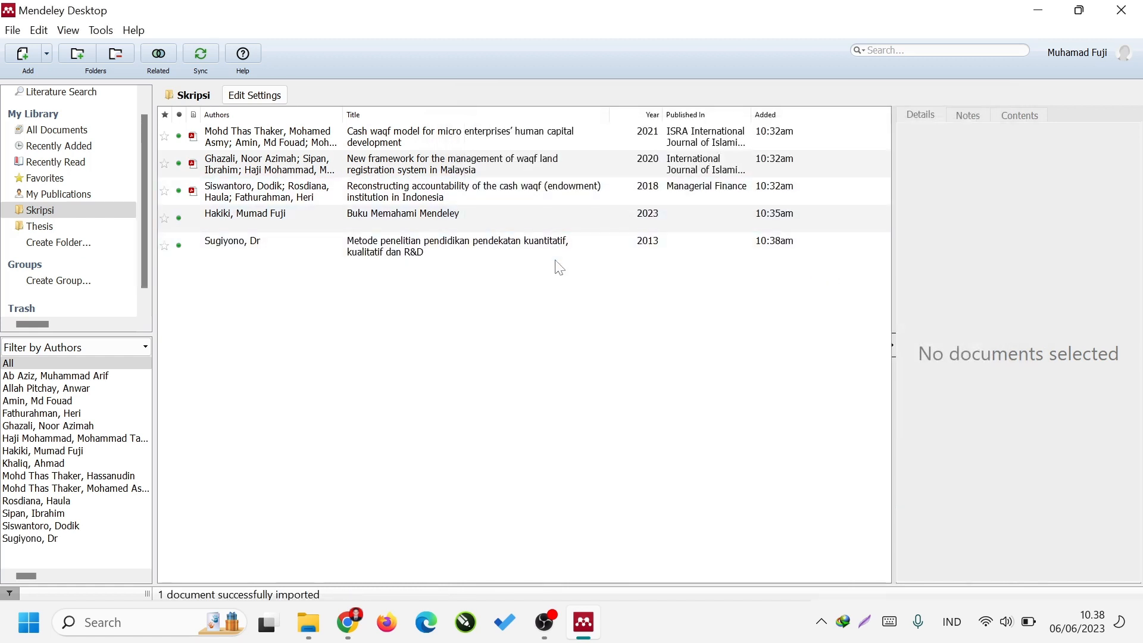
pyautogui.click(558, 250)
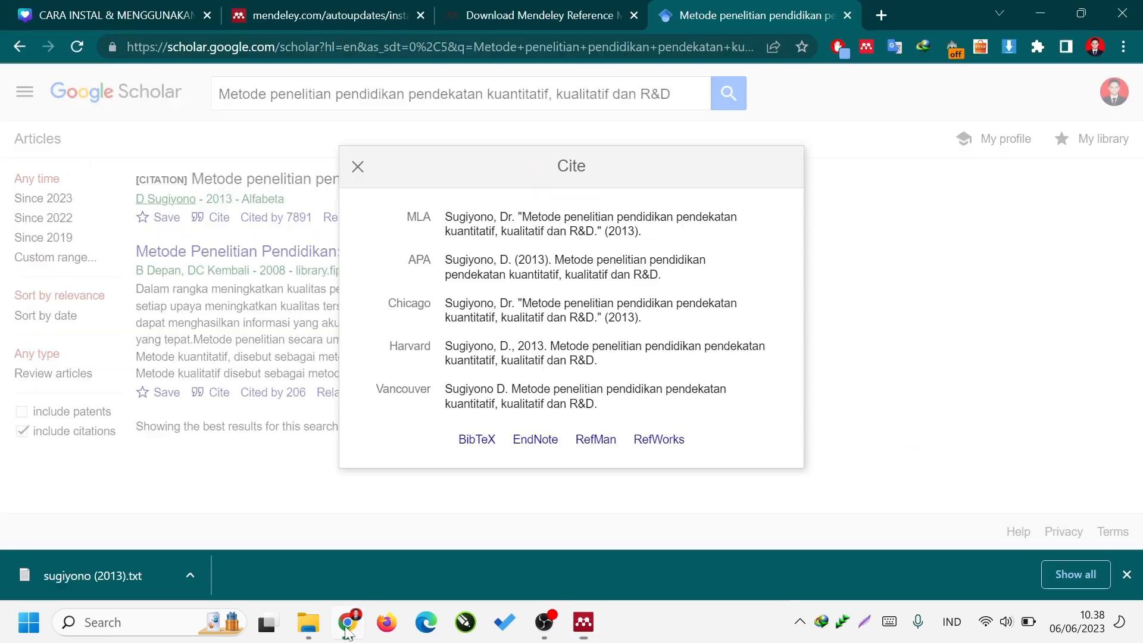
# Switch to Chrome and search Google Scholar for "mahfud solihin" in place of the previous book title.
pyautogui.click(349, 622)
pyautogui.click(577, 86)
pyautogui.hotkey('ctrl', 'a')
pyautogui.press('BackSpace')
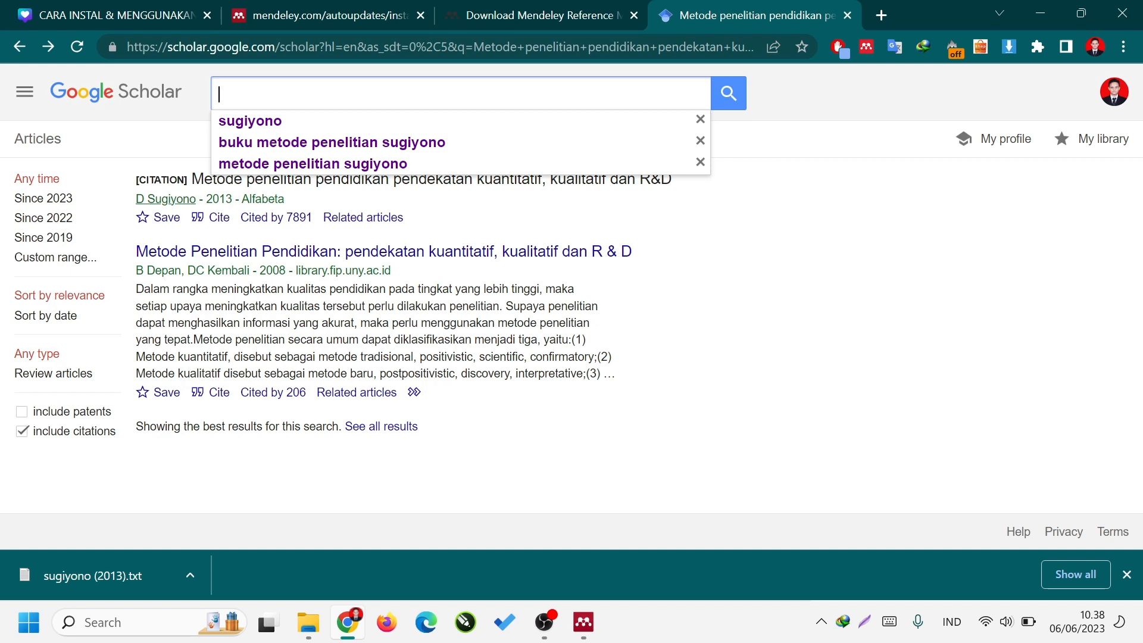
pyautogui.write('mahfud solihin')
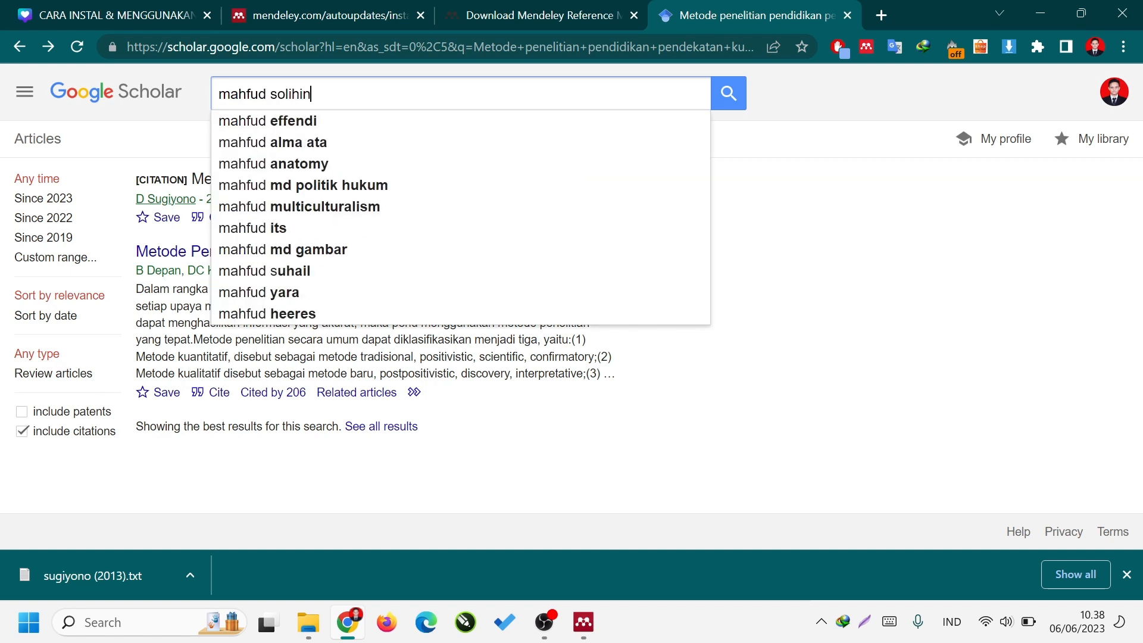
pyautogui.click(270, 94)
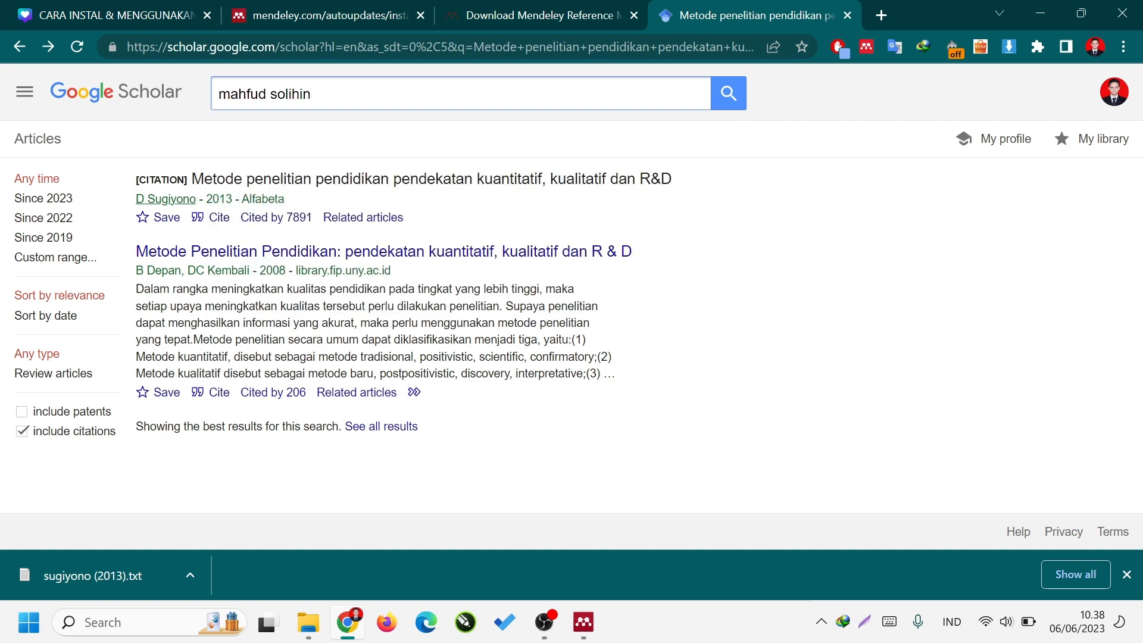
pyautogui.write('smart')
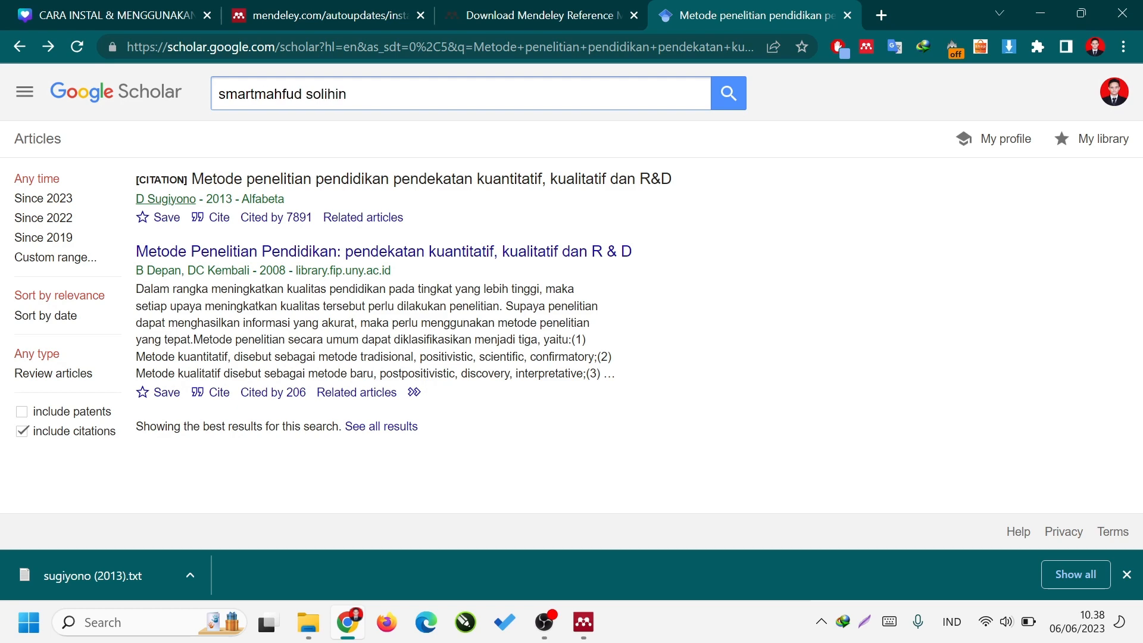
pyautogui.press('BackSpace')
pyautogui.press('BackSpace')
pyautogui.press('BackSpace')
pyautogui.press('BackSpace')
pyautogui.press('BackSpace')
pyautogui.press('Return')
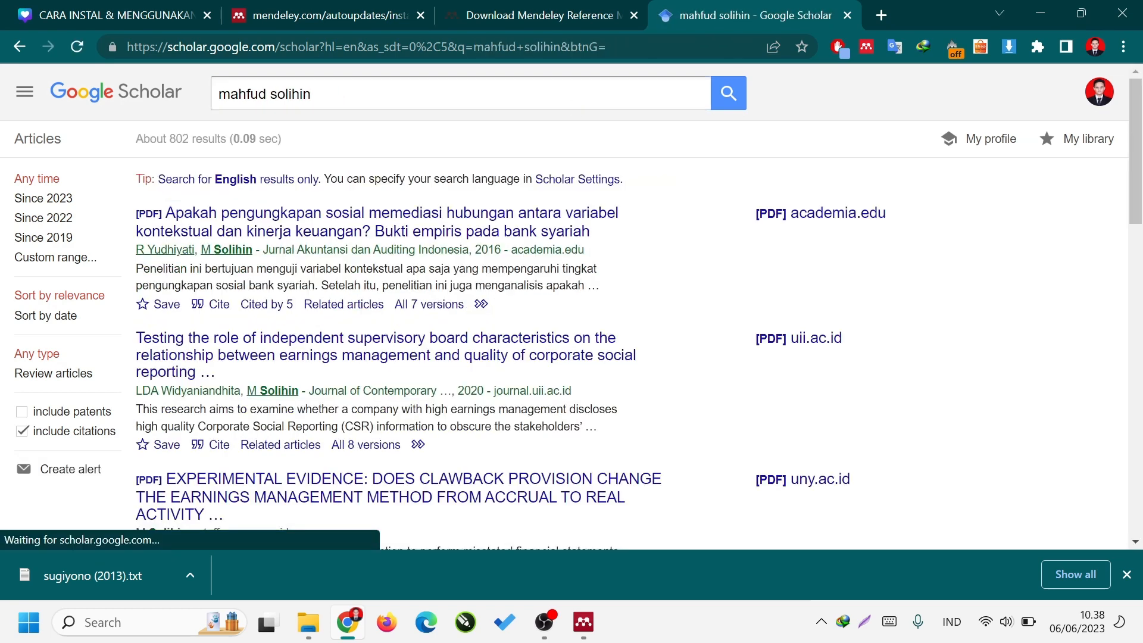
# Refine the Google Scholar search to "warp pls mahfud solihin" to find the author's WarpPLS book.
pyautogui.click(312, 94)
pyautogui.hotkey('ctrl', 'a')
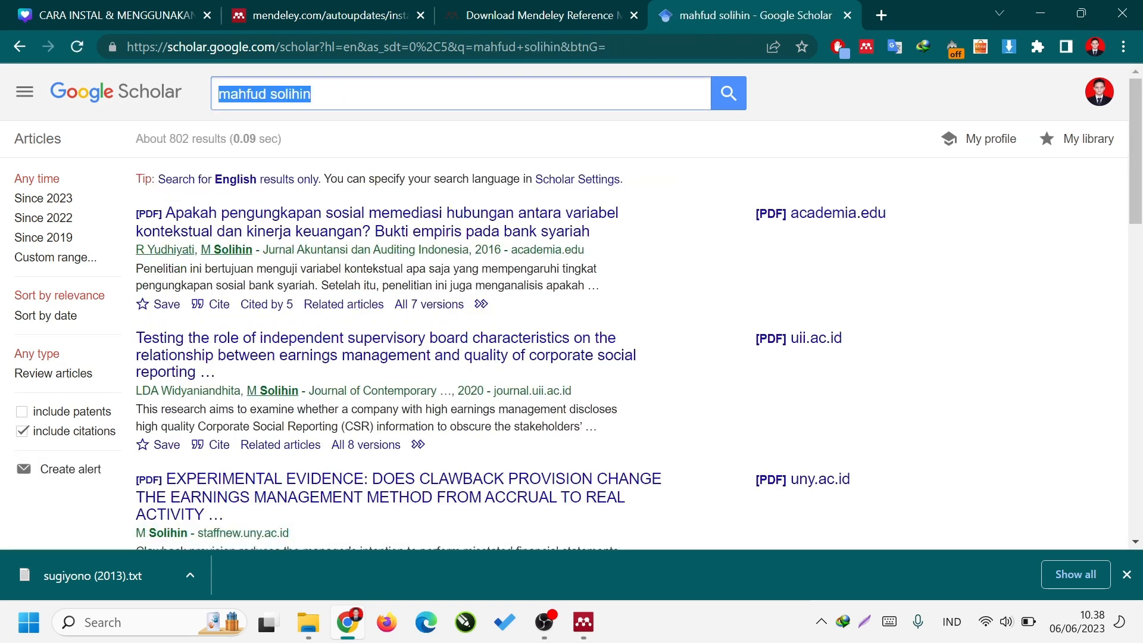
pyautogui.write('warp pls ')
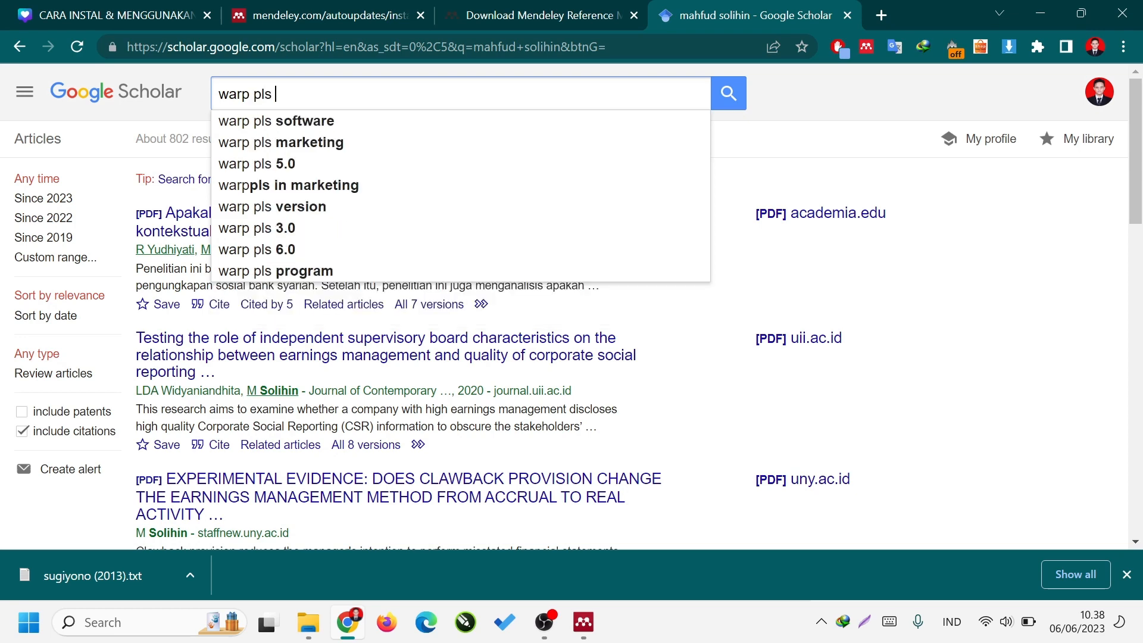
pyautogui.write('mahfud')
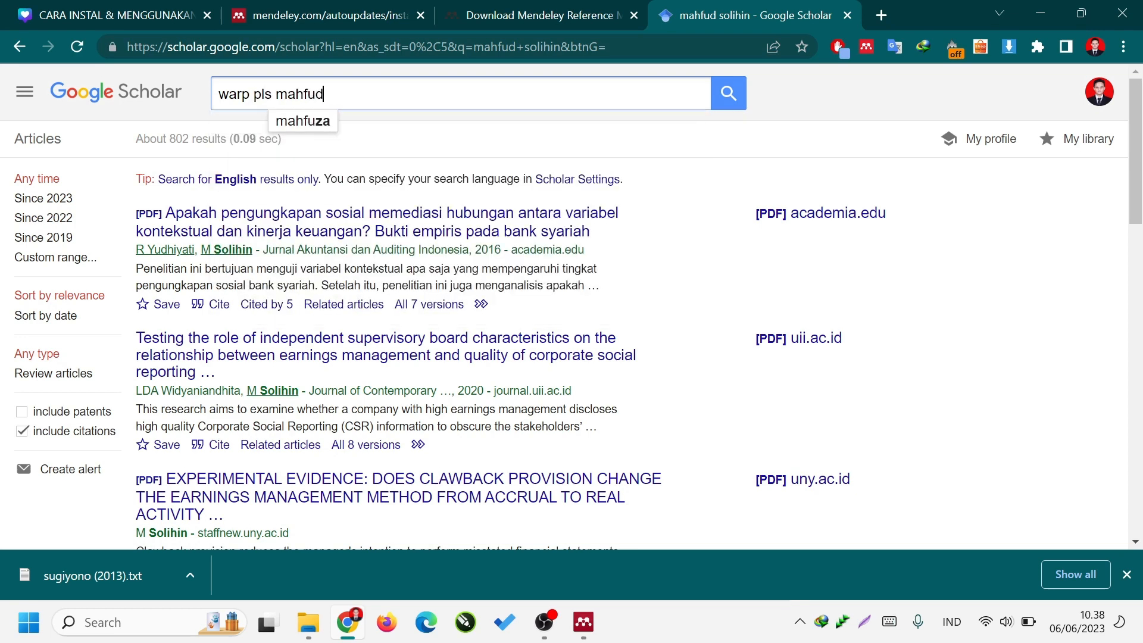
pyautogui.write(' solihin')
pyautogui.press('Return')
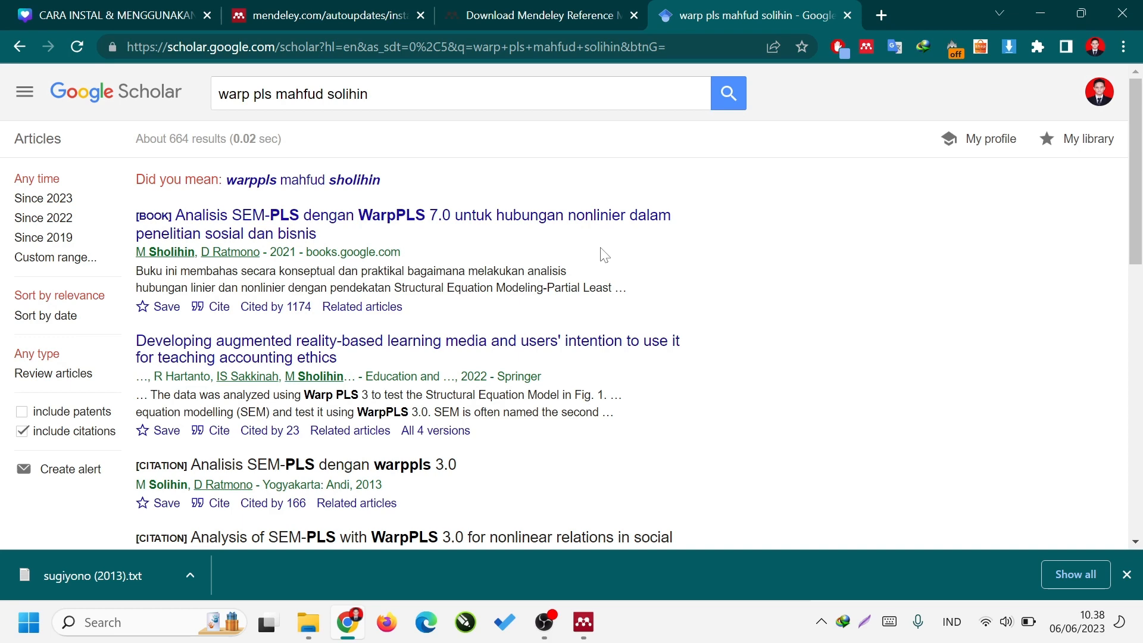
# Save the BibTeX citation of the 2021 WarpPLS 7.0 book as "mahfud solihin" in the Downloads folder.
pyautogui.click(216, 310)
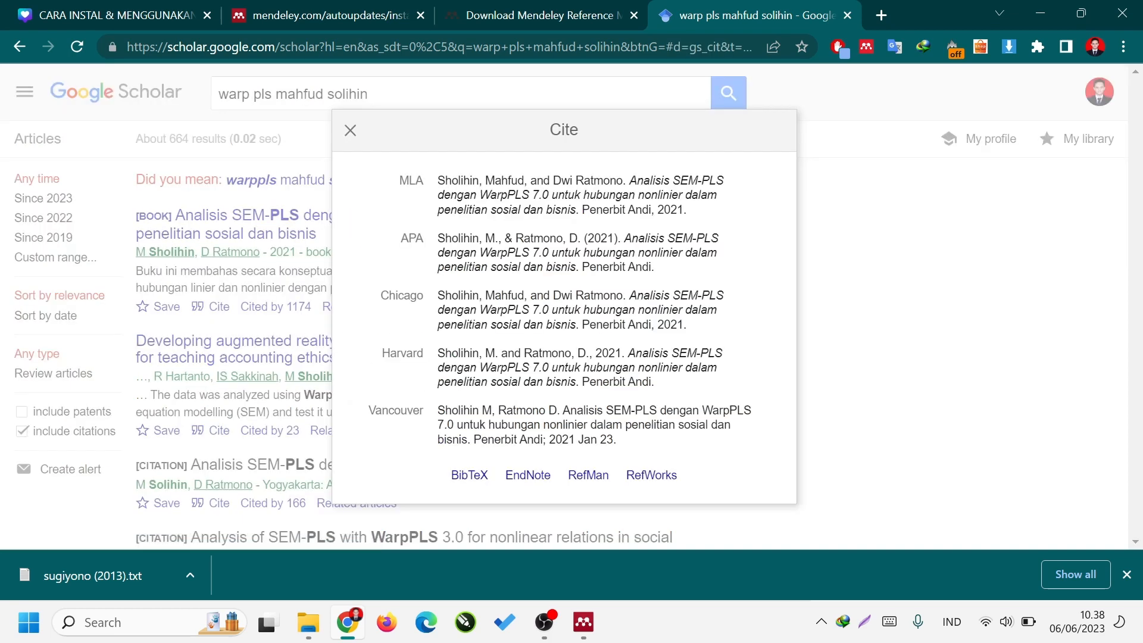
pyautogui.rightClick(473, 476)
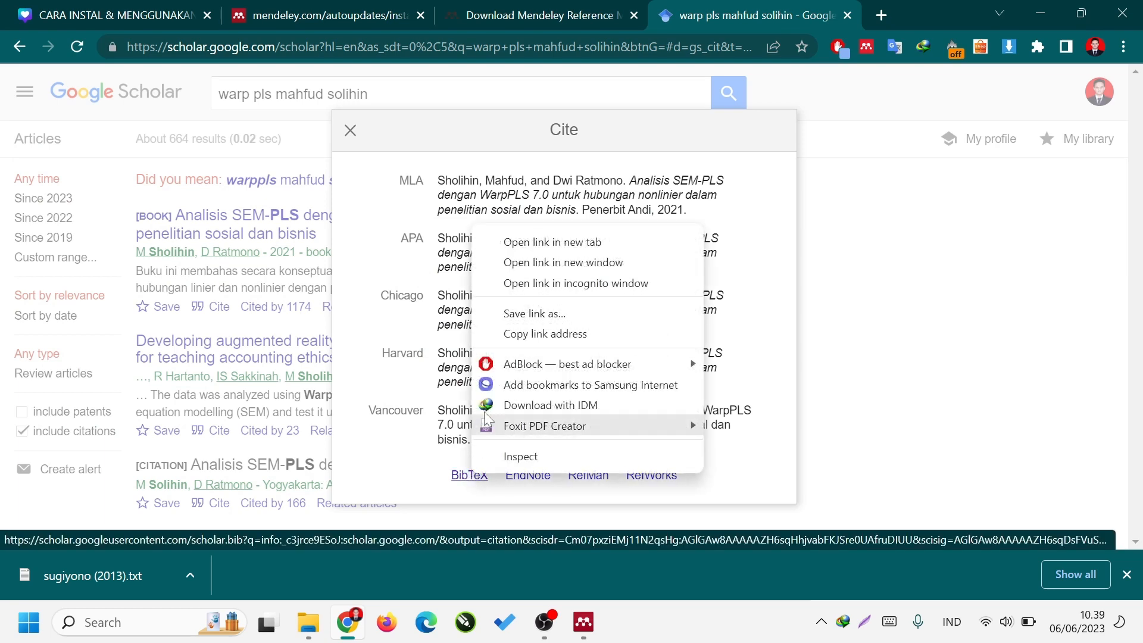
pyautogui.click(559, 316)
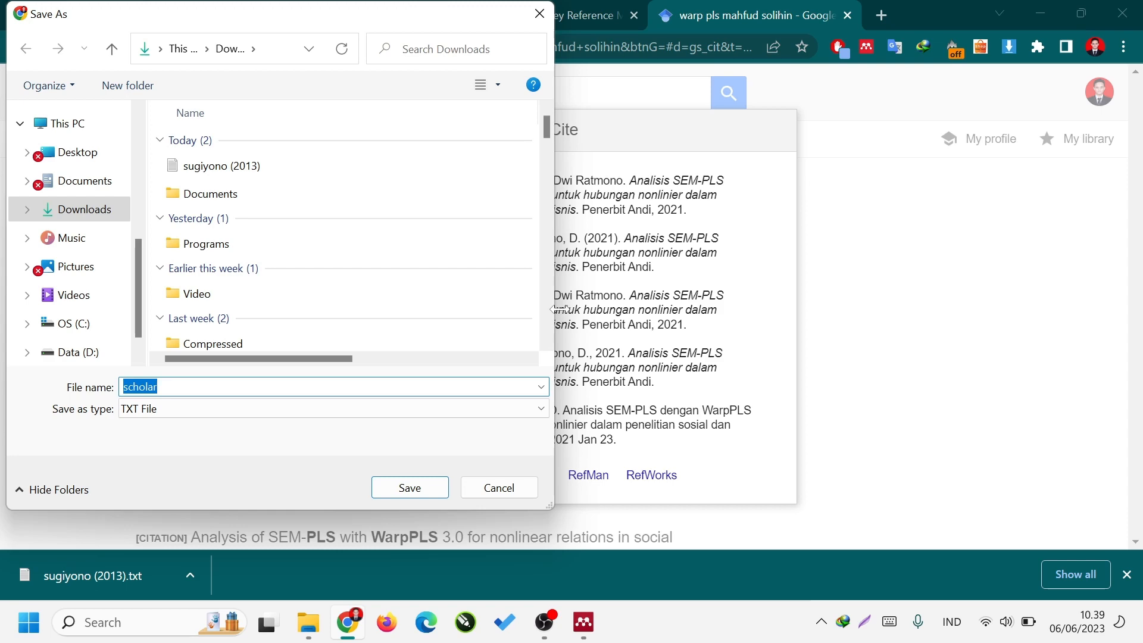
pyautogui.write('mahfud solihin')
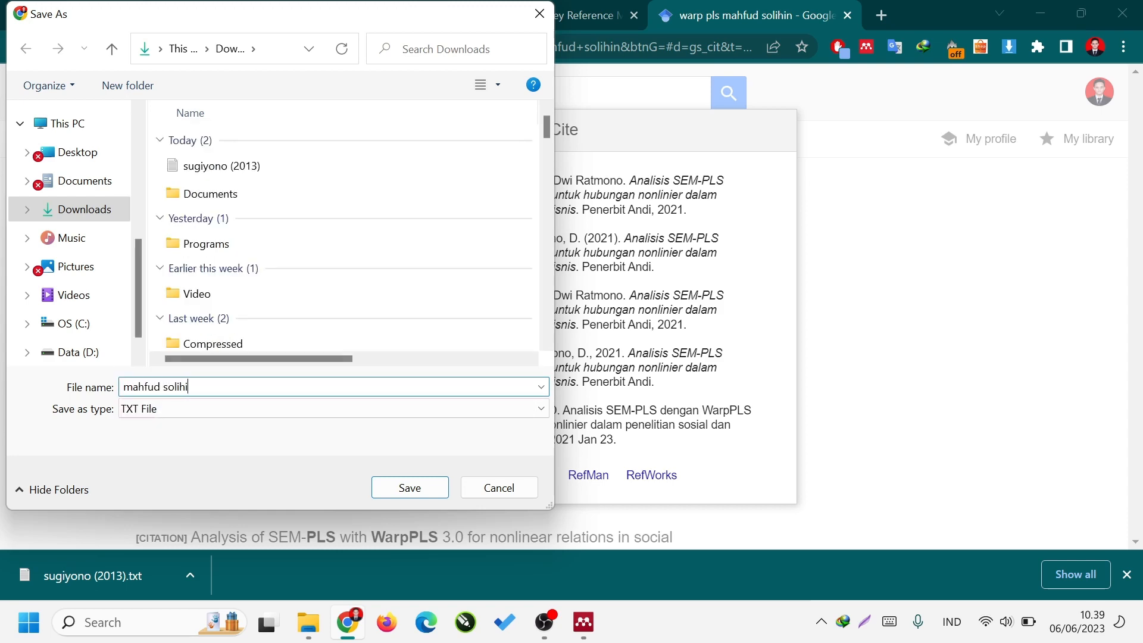
pyautogui.press('Return')
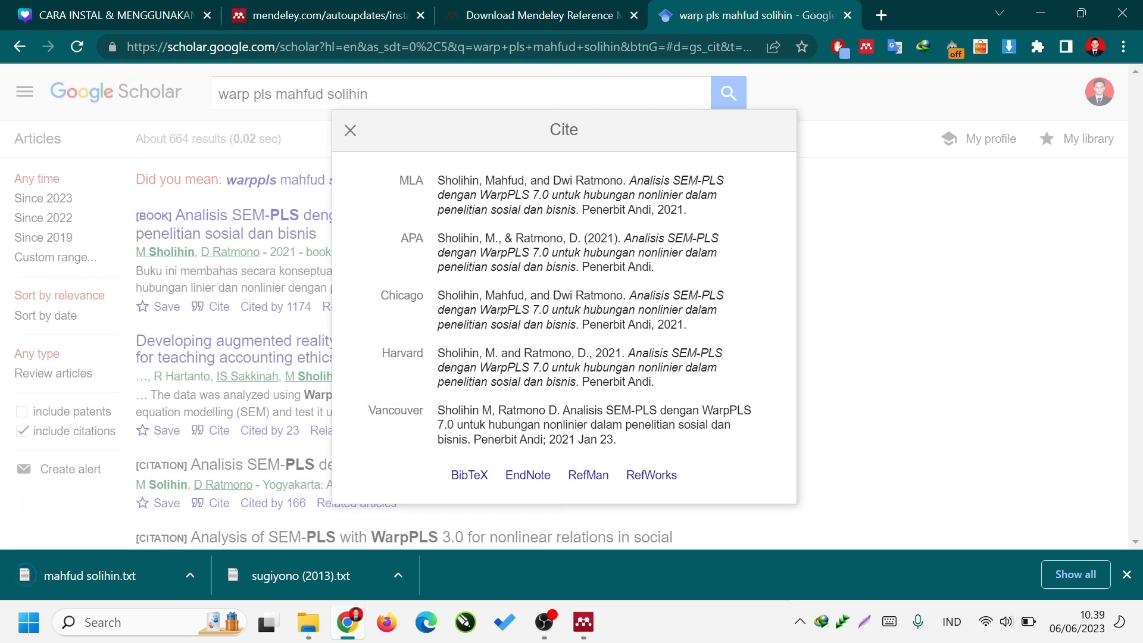
# Switch to Mendeley Desktop, import "mahfud solihin" from Downloads into the Skripsi folder, and select the new entry.
pyautogui.click(584, 622)
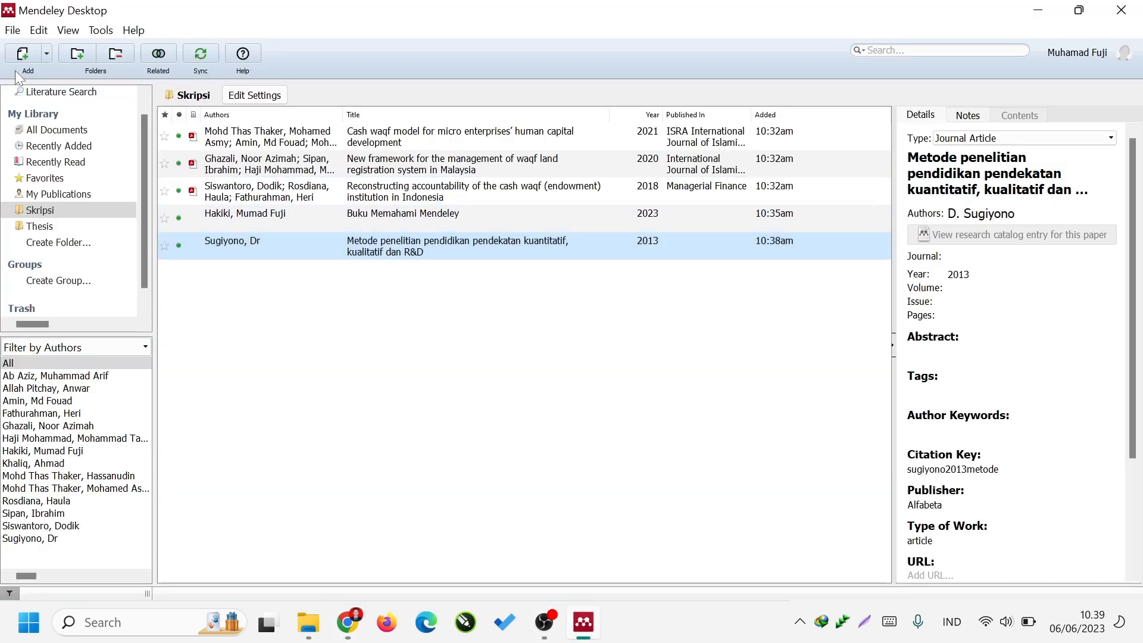
pyautogui.click(23, 54)
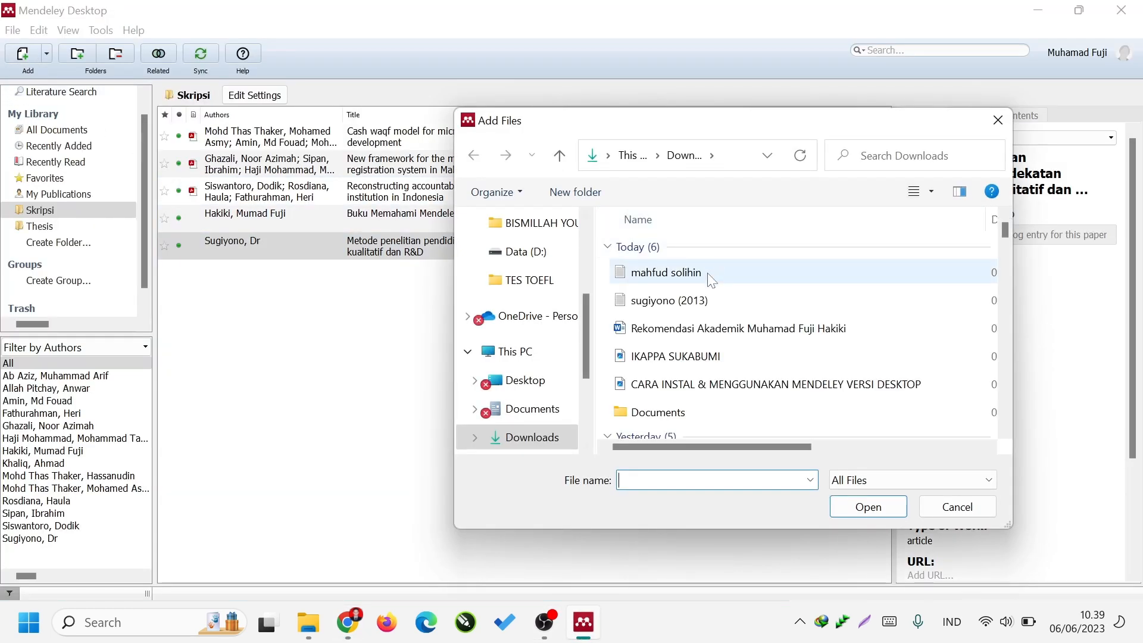
pyautogui.doubleClick(713, 282)
pyautogui.click(373, 285)
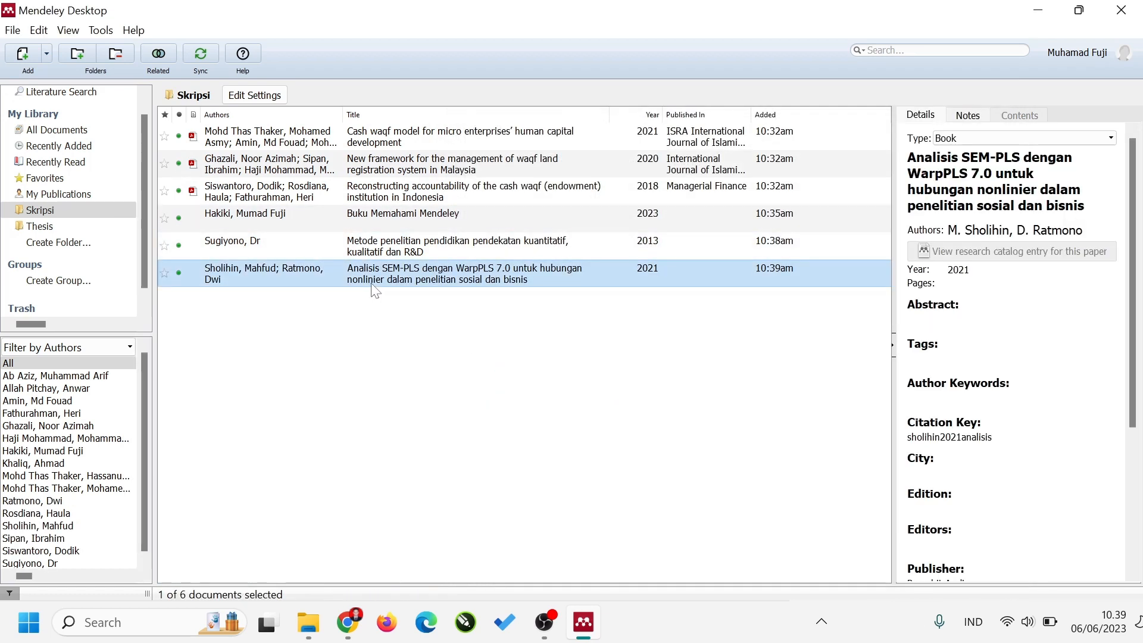
# Review the imported WarpPLS book's details, including authors, year, city, edition, editors, publisher and type of work.
pyautogui.scroll(-4, 984, 453)
pyautogui.scroll(4, 984, 453)
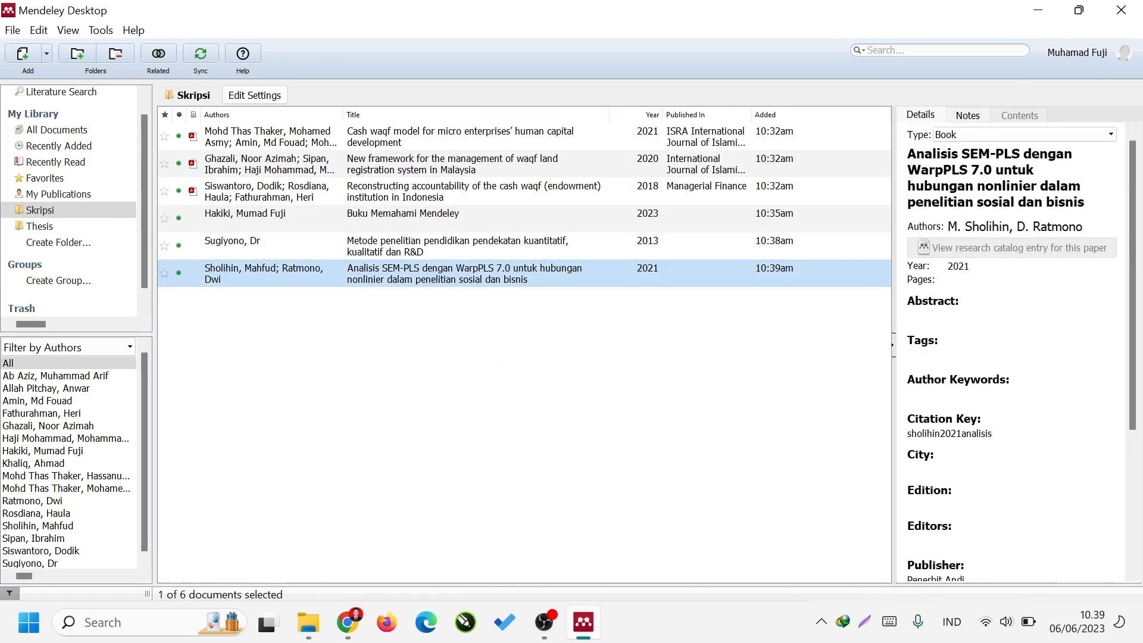
pyautogui.scroll(1, 1012, 381)
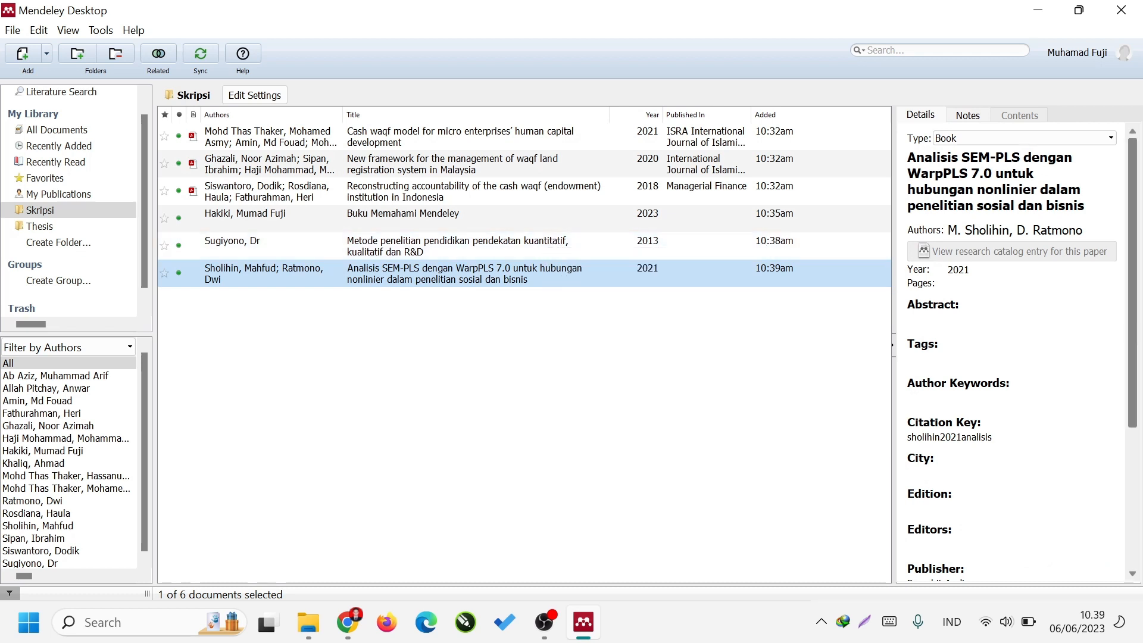
pyautogui.click(972, 270)
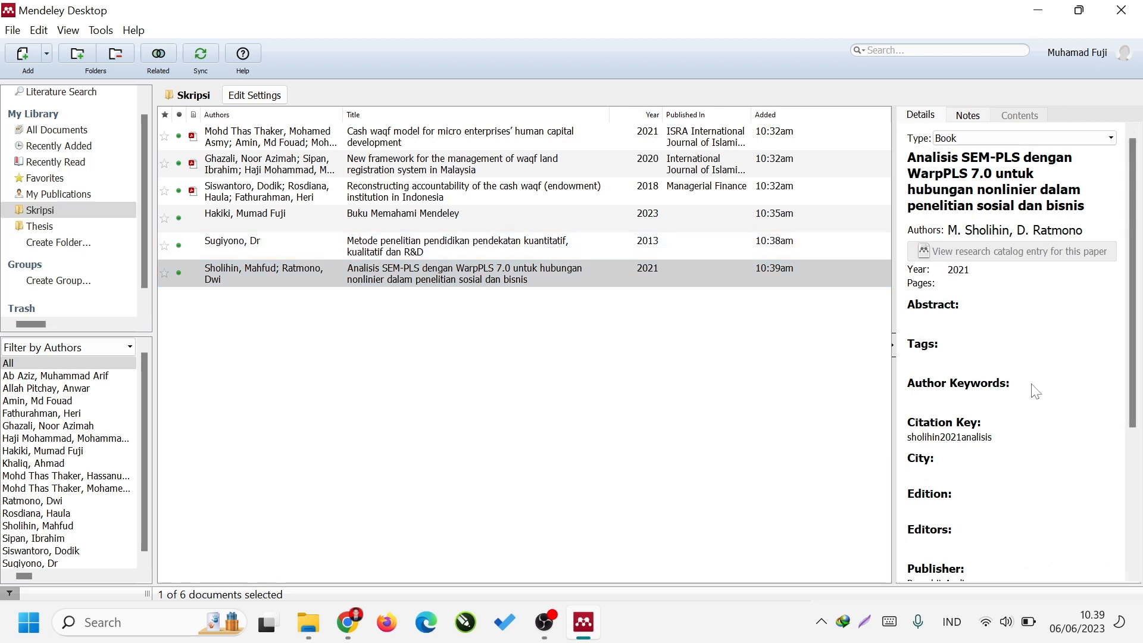
pyautogui.scroll(-3, 1034, 388)
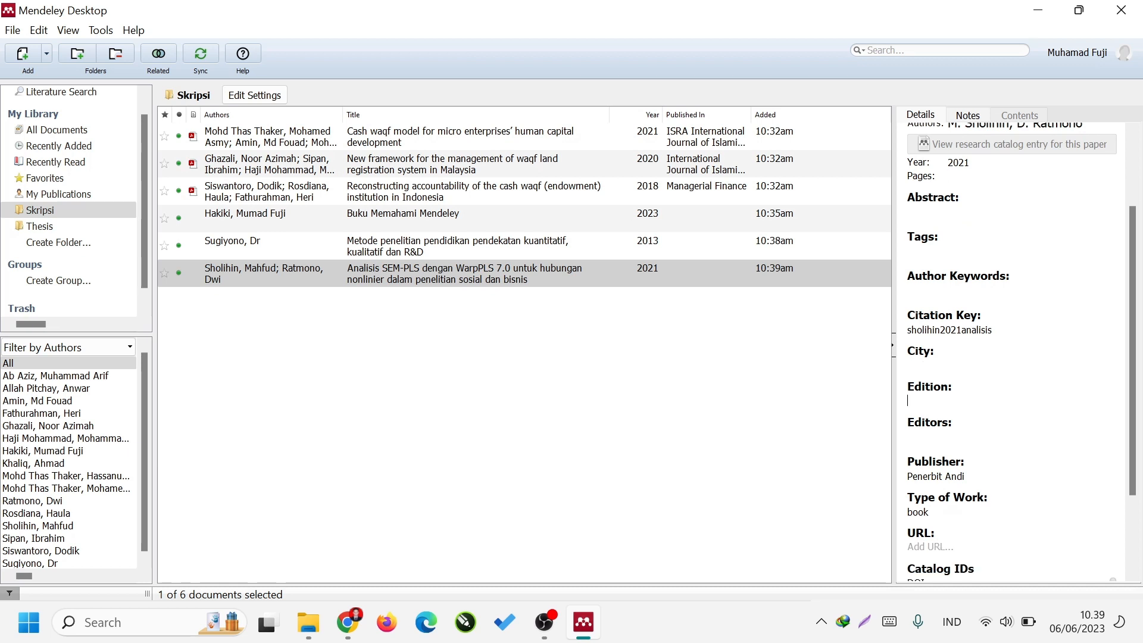
pyautogui.click(1013, 476)
pyautogui.click(1014, 438)
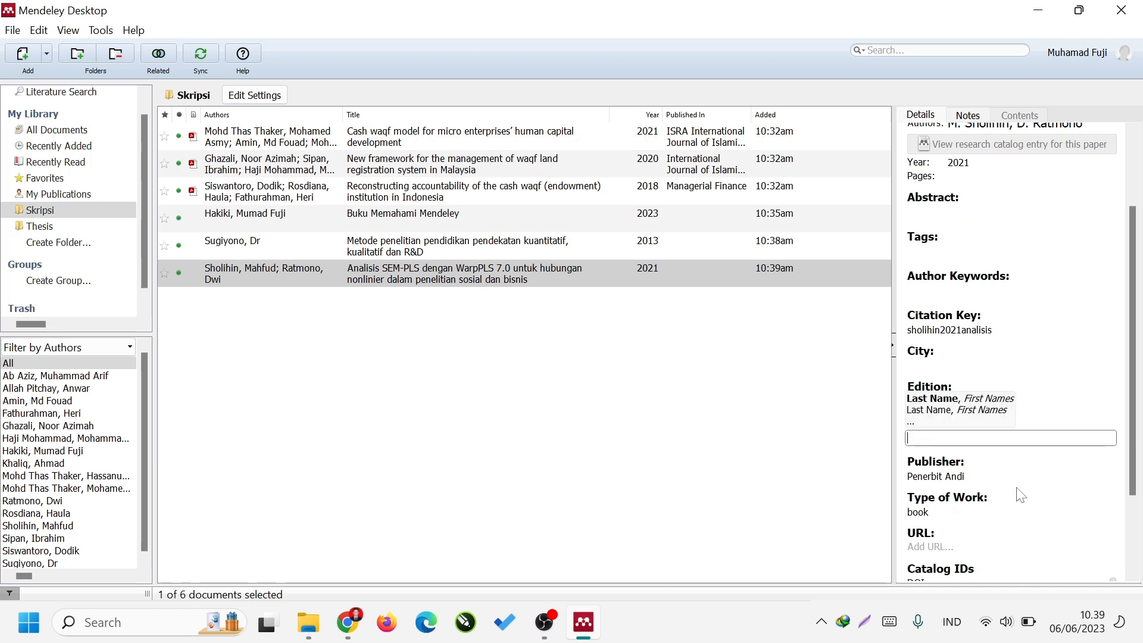
pyautogui.click(1031, 516)
pyautogui.scroll(-4, 1034, 511)
pyautogui.scroll(5, 1035, 509)
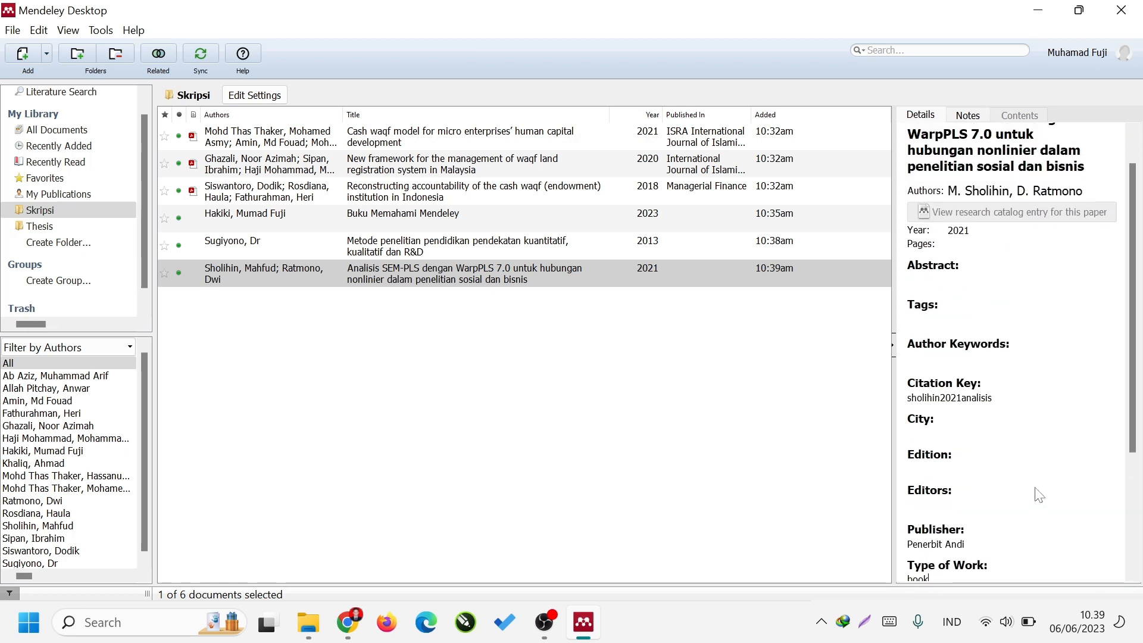
pyautogui.click(984, 433)
pyautogui.click(571, 411)
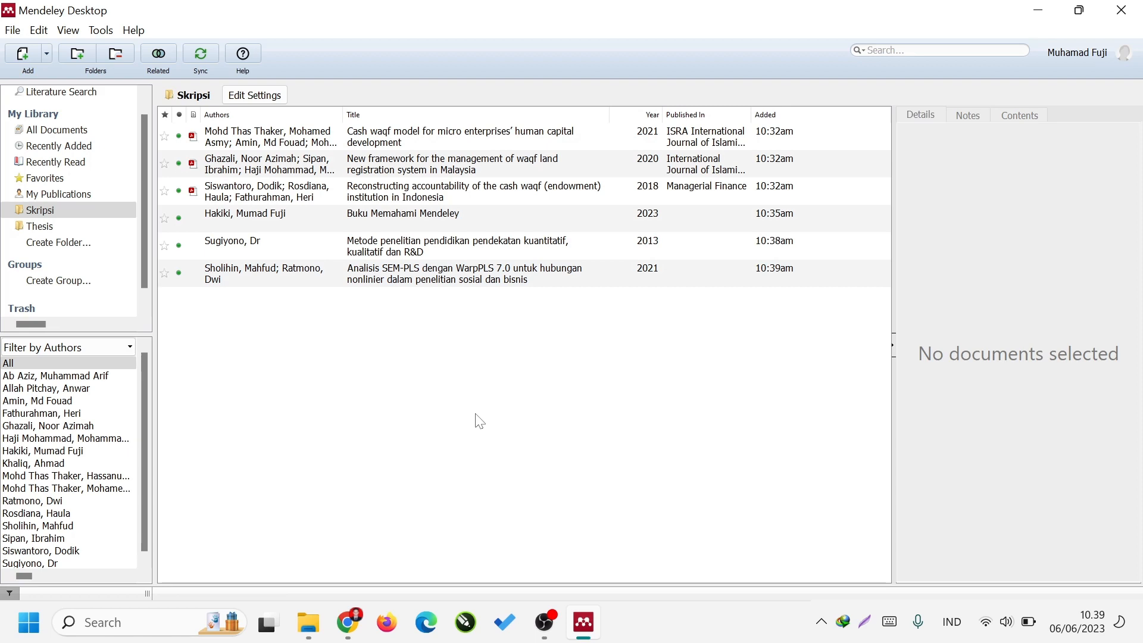
pyautogui.click(349, 623)
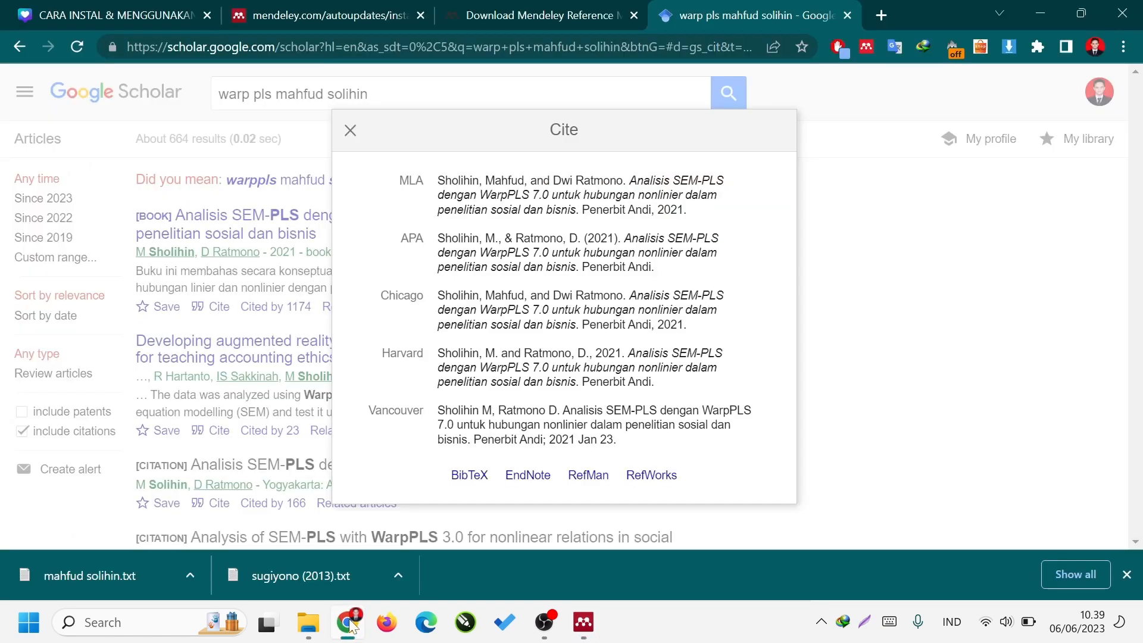
pyautogui.click(352, 626)
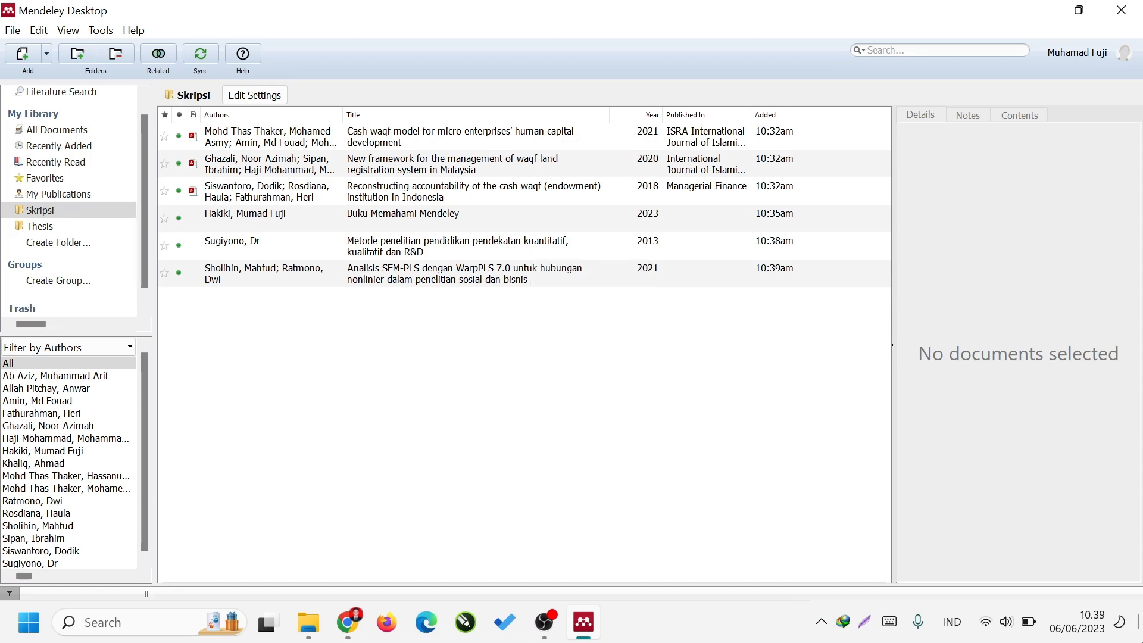
# Launch Microsoft Word and create a blank document.
pyautogui.click(1142, 641)
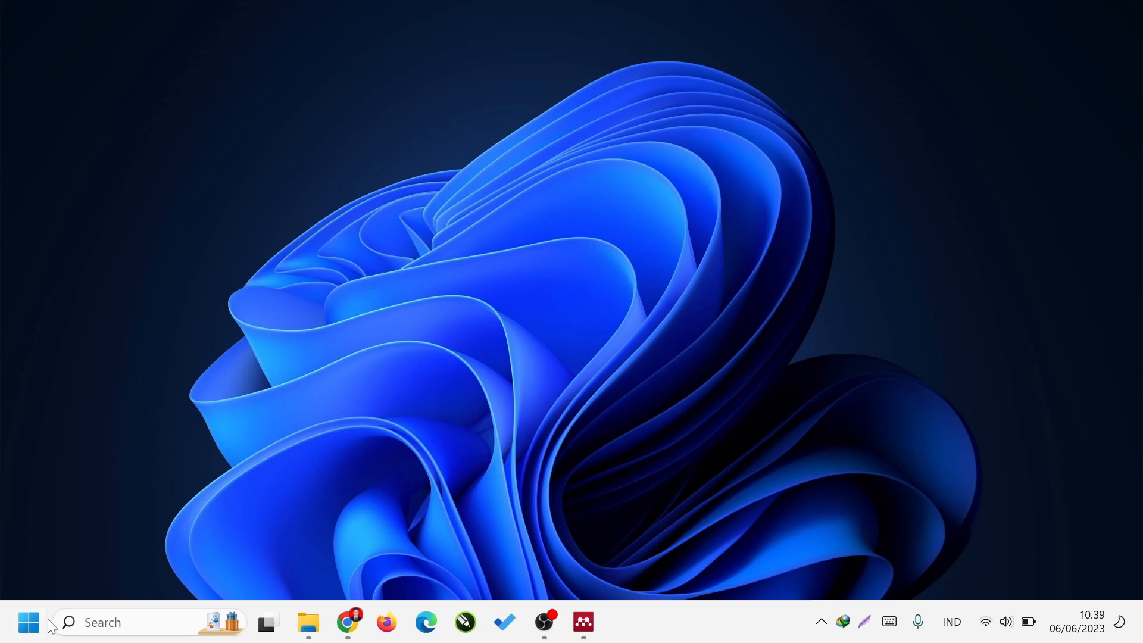
pyautogui.click(28, 623)
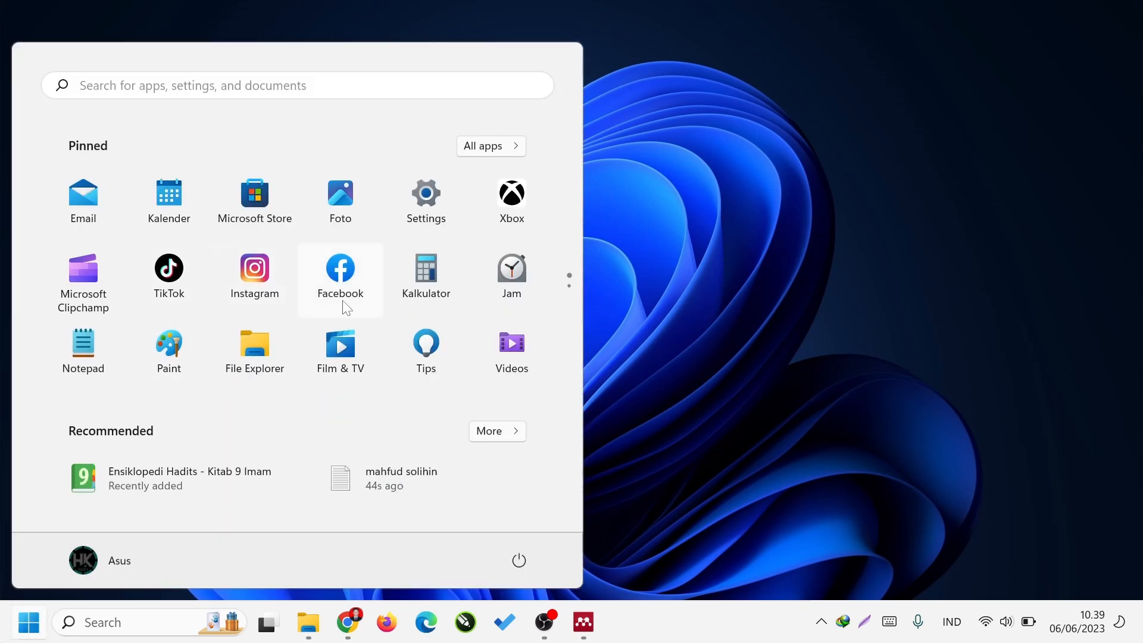
pyautogui.write('word')
pyautogui.press('Return')
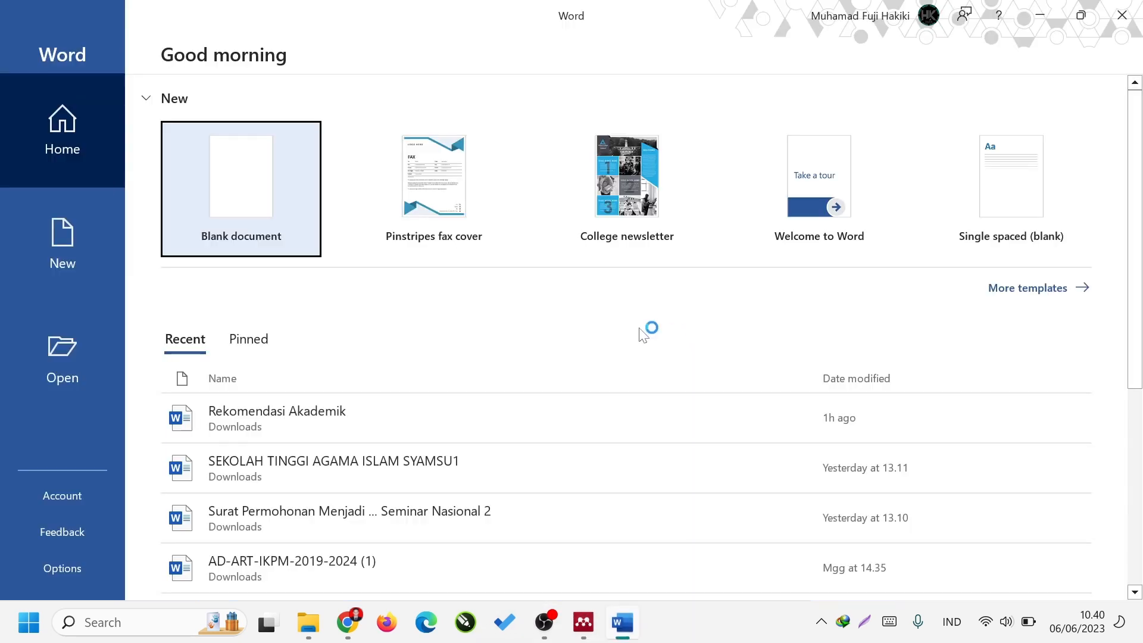
pyautogui.click(249, 193)
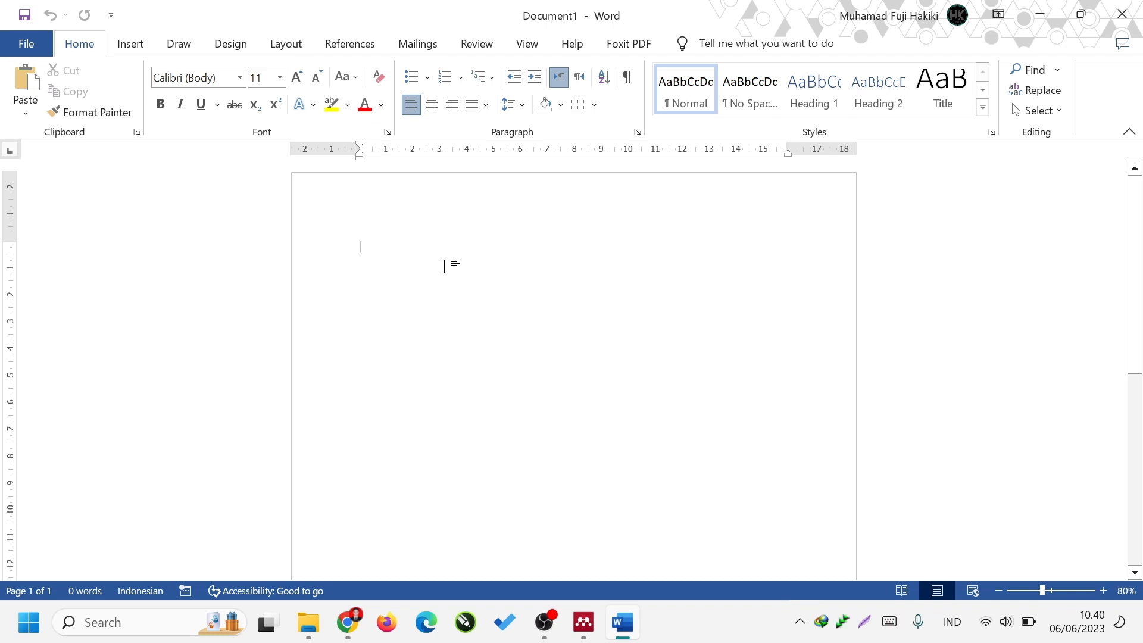
# Write the justified paragraph "Penelitian Kuantitatif adalah penelitian yang berdasarkan data fakta akurat yang diolah melalui aplikasi seperti SPSS atau SEM-PLS.".
pyautogui.write('Penelitian')
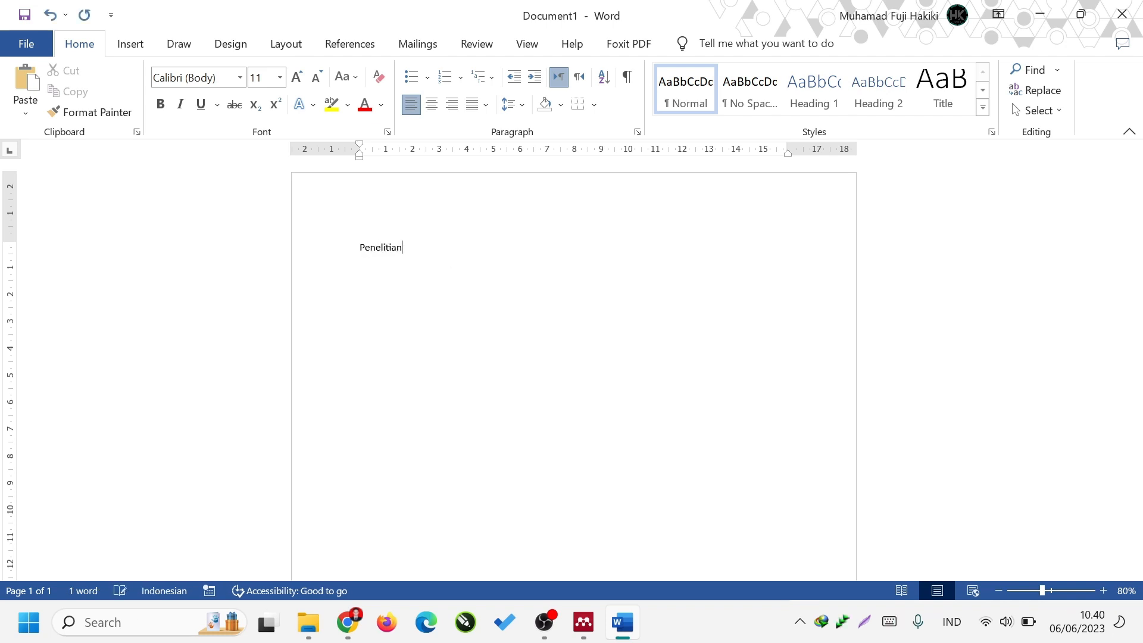
pyautogui.write(' Kuantitatif adalah')
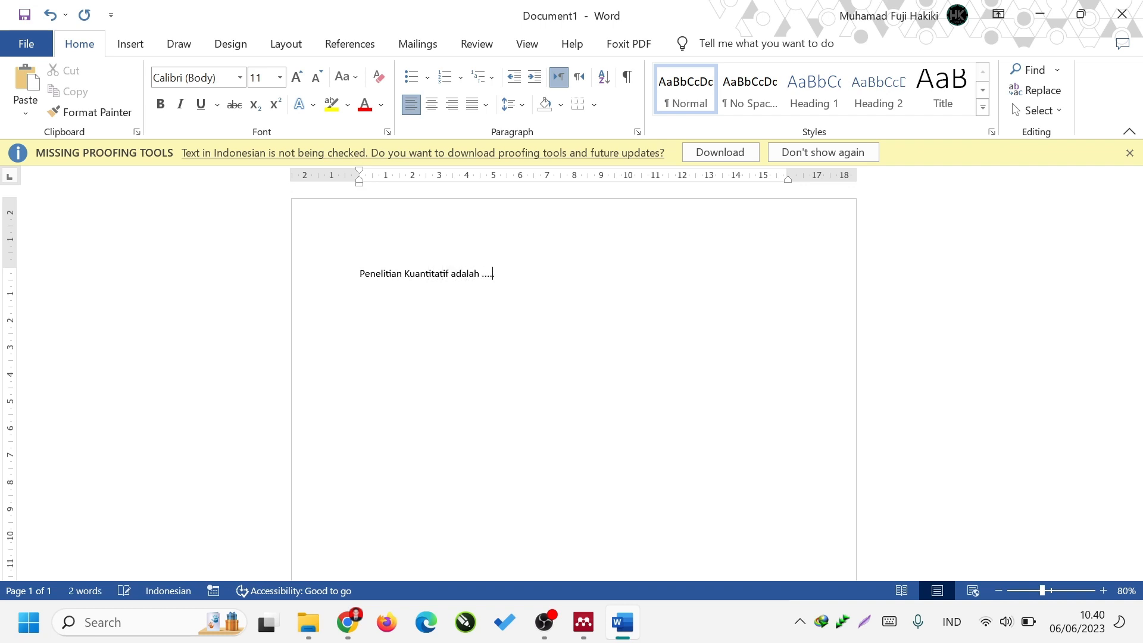
pyautogui.write('.... ')
pyautogui.write('nelitian yang berdasarkan')
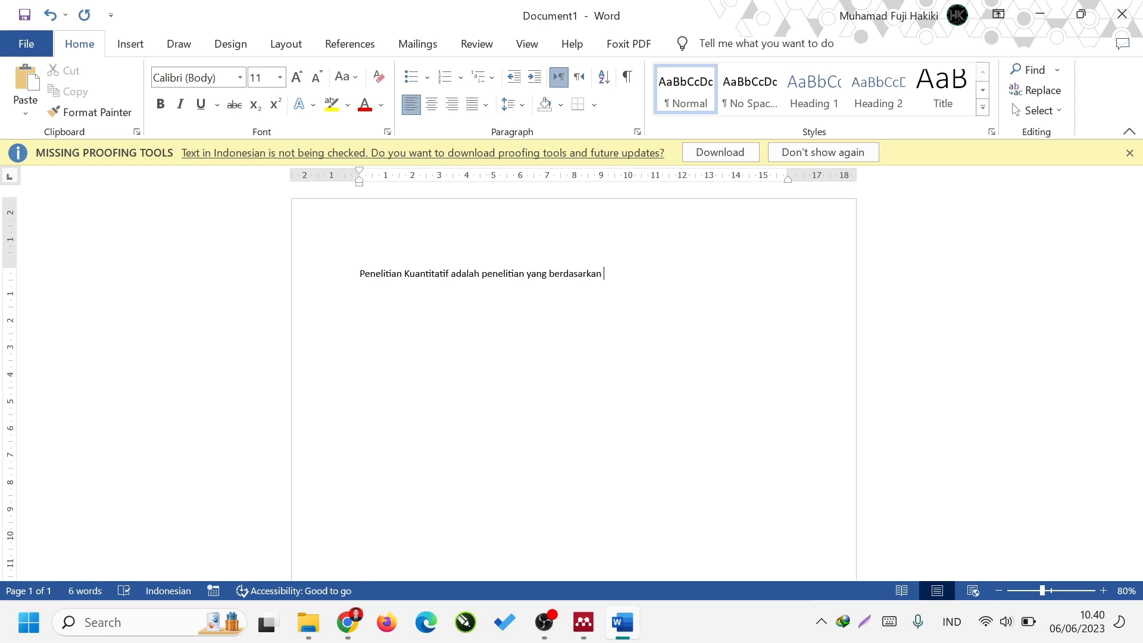
pyautogui.write('data fakta akurat yang diolah melalui a')
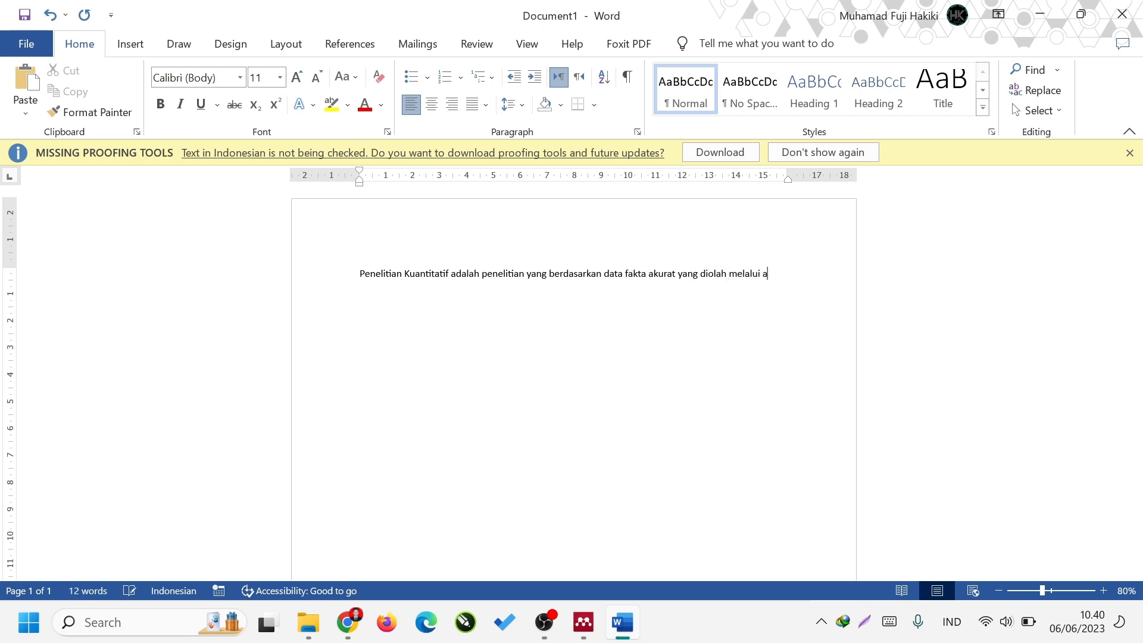
pyautogui.write('plikasi seperti SPSS atau SEM-PLS.')
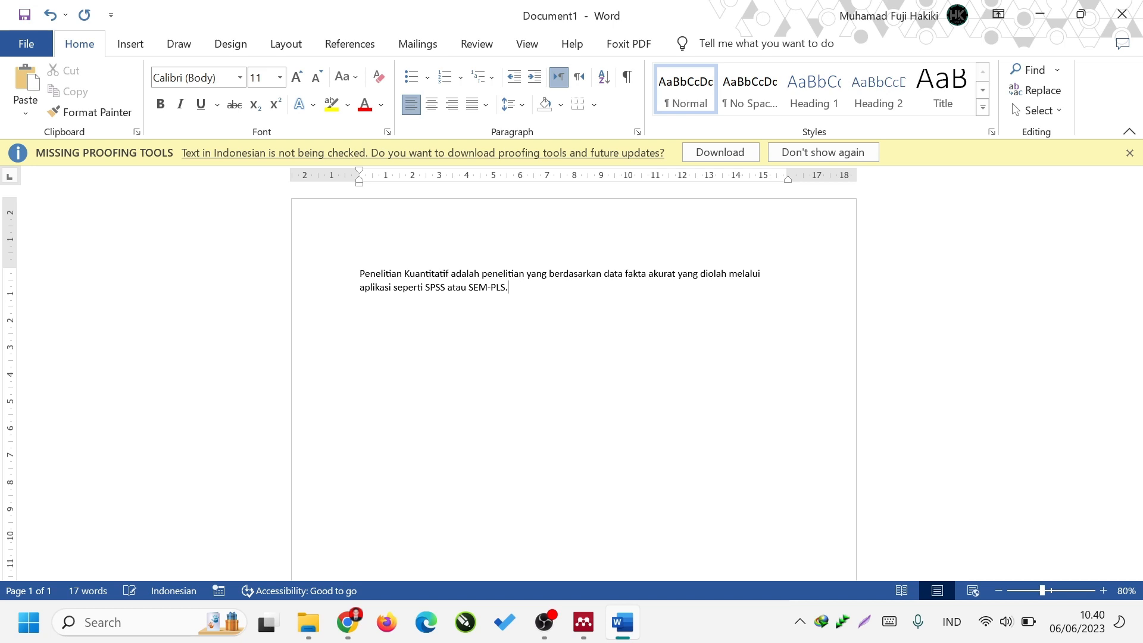
pyautogui.hotkey('ctrl', 'j')
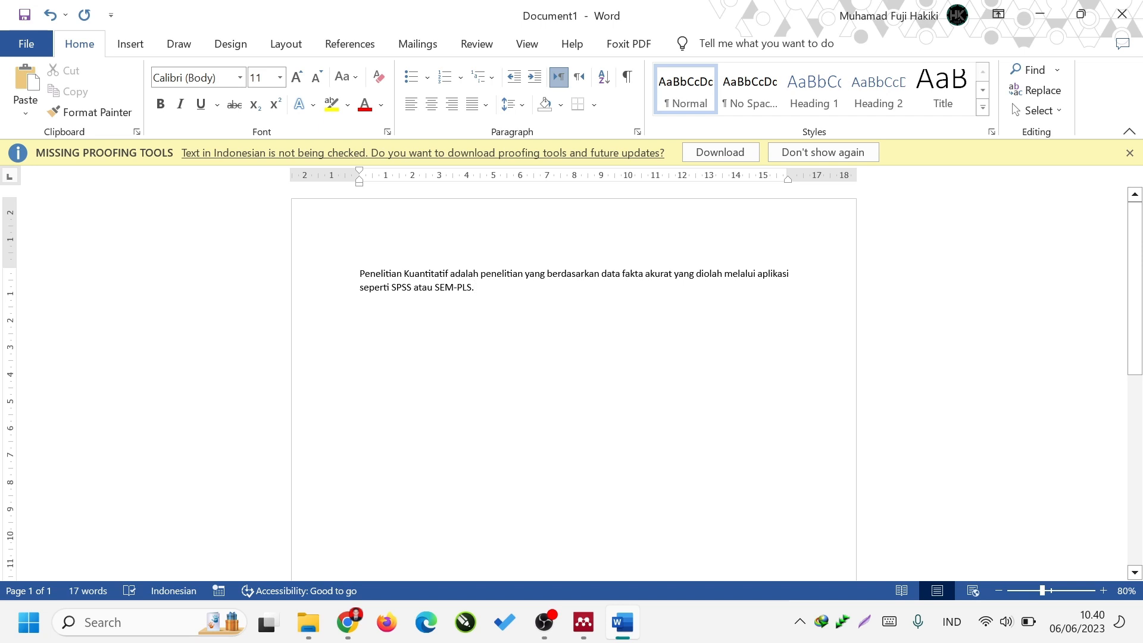
# Start a Mendeley citation at the end of the sentence and pick the 2021 WarpPLS 7.0 book by searching "mahf".
pyautogui.click(351, 44)
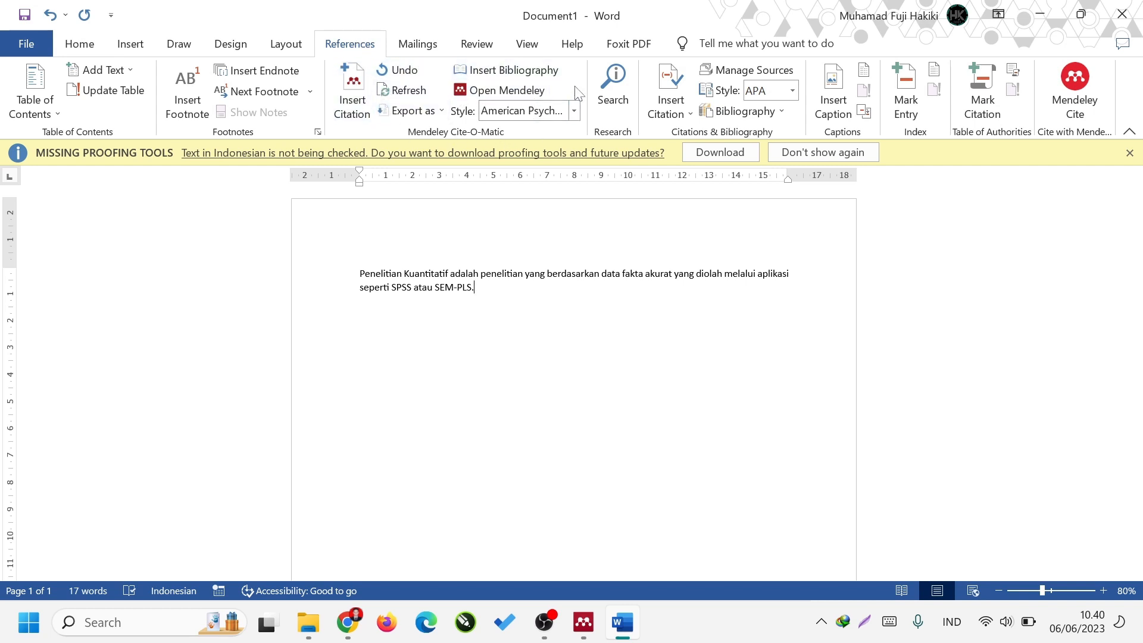
pyautogui.click(373, 115)
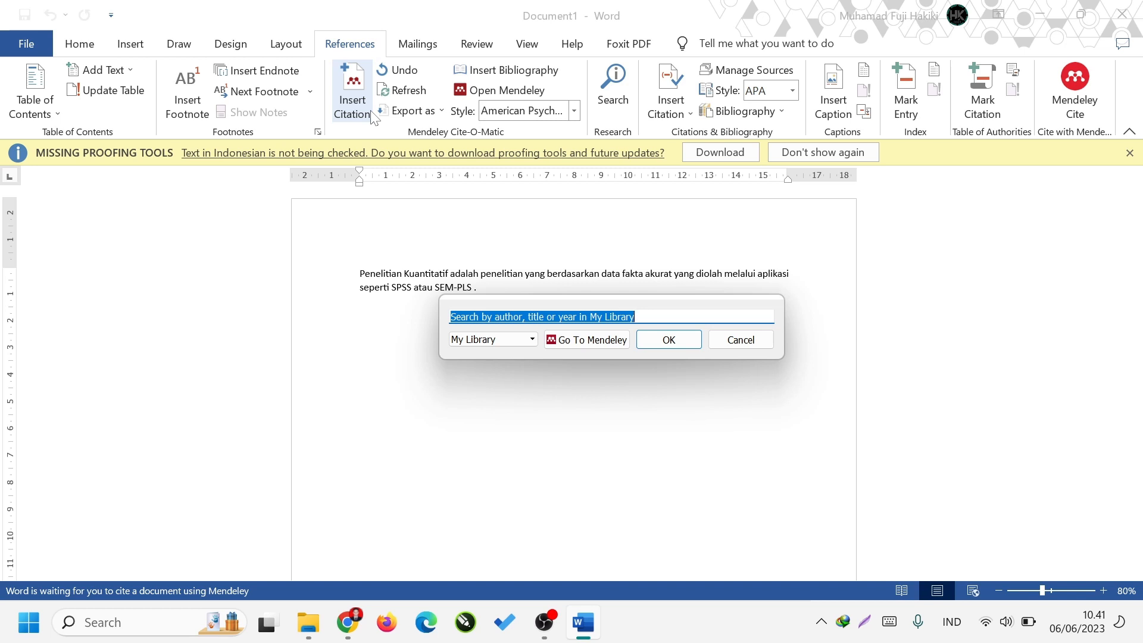
pyautogui.write('mahf')
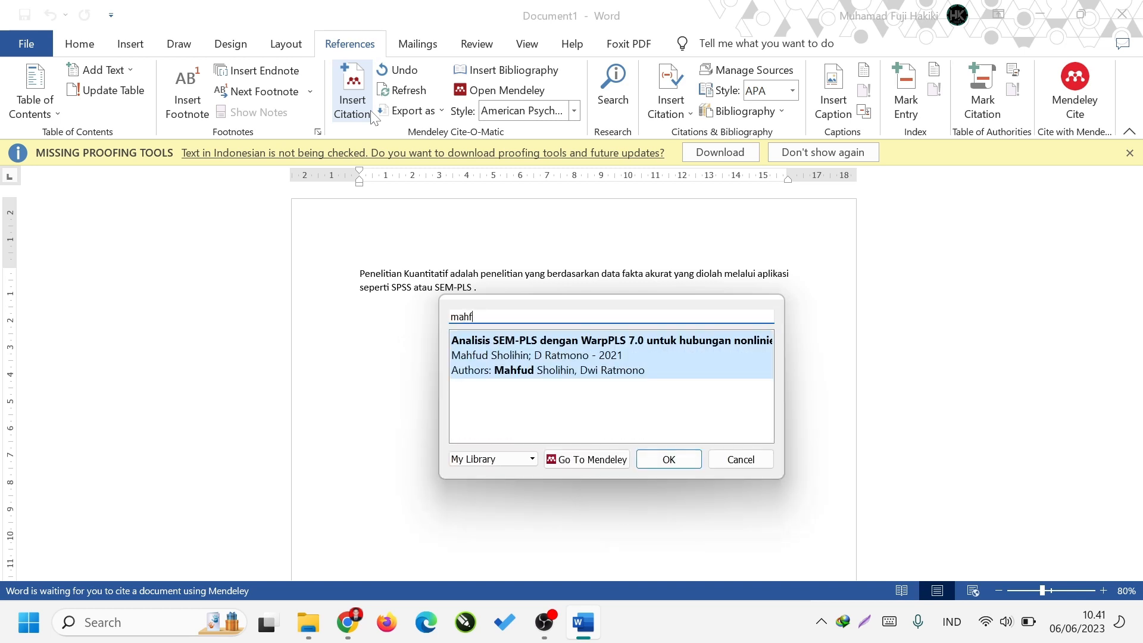
pyautogui.press('Return')
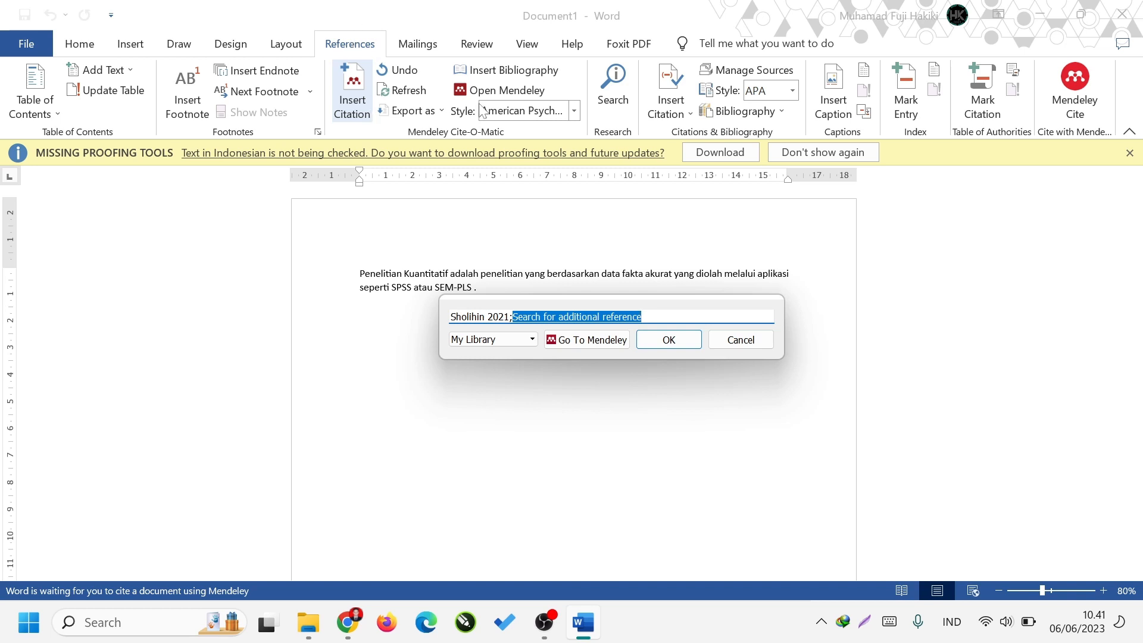
# Clear the picked reference from the citation search and look up the WarpPLS 7.0 book by "mah" and by the title word "analisis".
pyautogui.press('BackSpace')
pyautogui.press('BackSpace')
pyautogui.press('BackSpace')
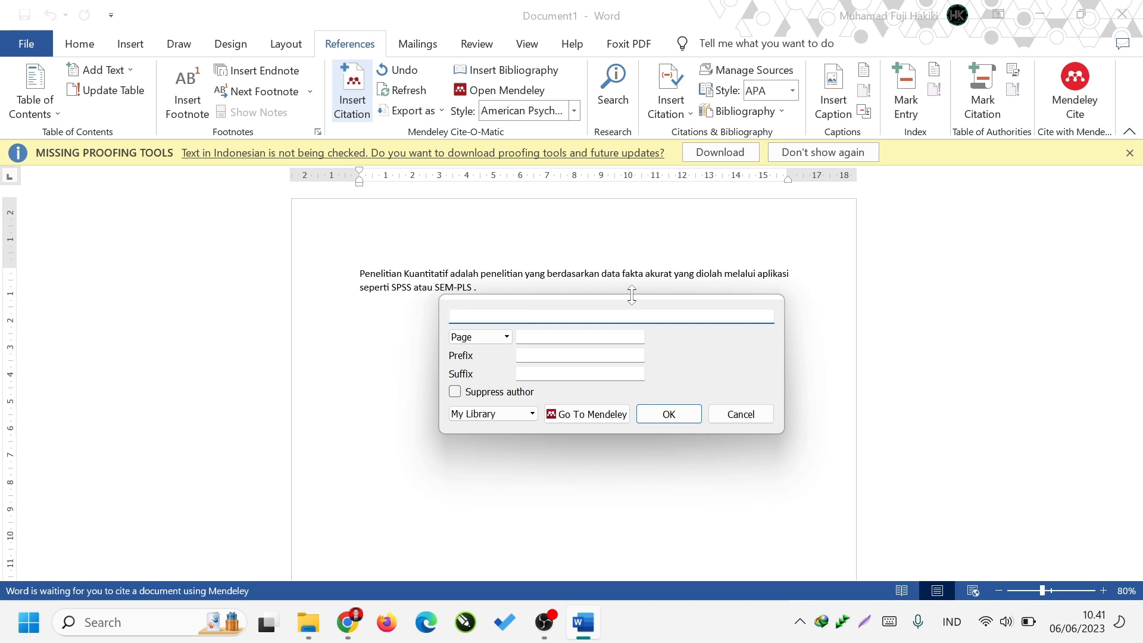
pyautogui.write('mah')
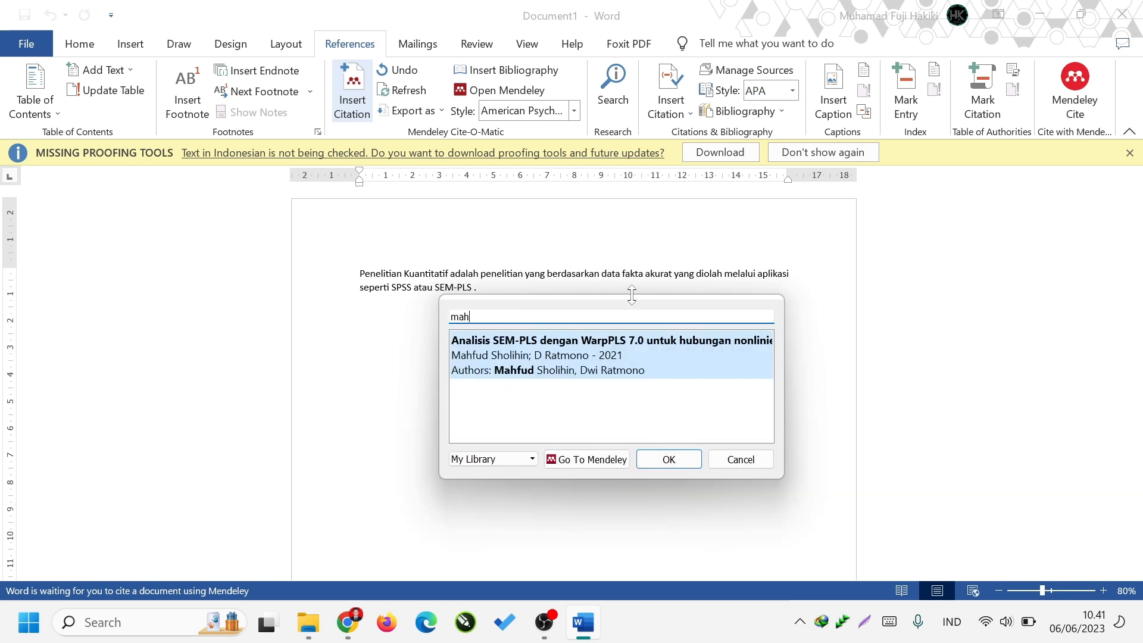
pyautogui.press('BackSpace')
pyautogui.press('BackSpace')
pyautogui.press('BackSpace')
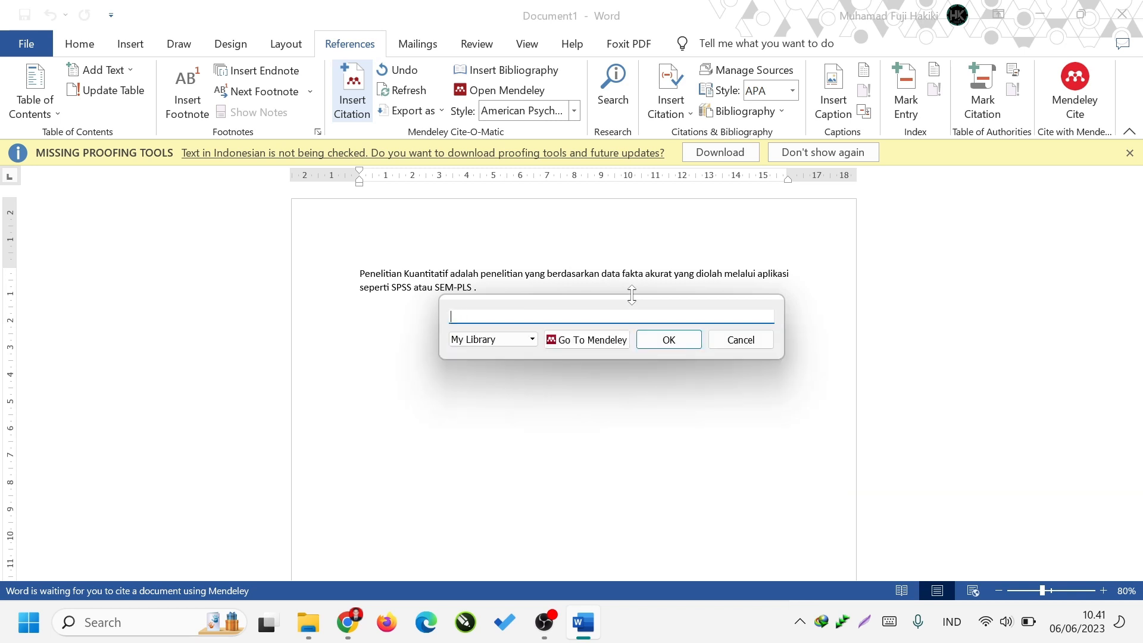
pyautogui.write('anali')
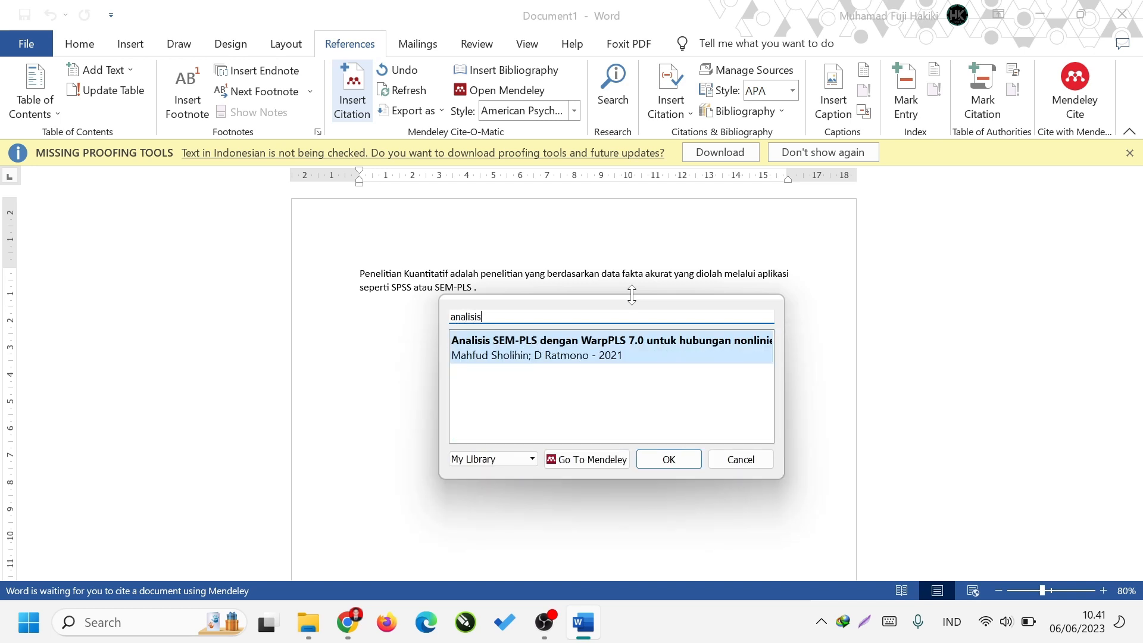
pyautogui.write('si')
# Insert a citation of the WarpPLS 7.0 book found by its first author's given name, and delete it from the sentence again.
pyautogui.press('BackSpace')
pyautogui.press('BackSpace')
pyautogui.press('BackSpace')
pyautogui.press('BackSpace')
pyautogui.press('BackSpace')
pyautogui.press('BackSpace')
pyautogui.press('BackSpace')
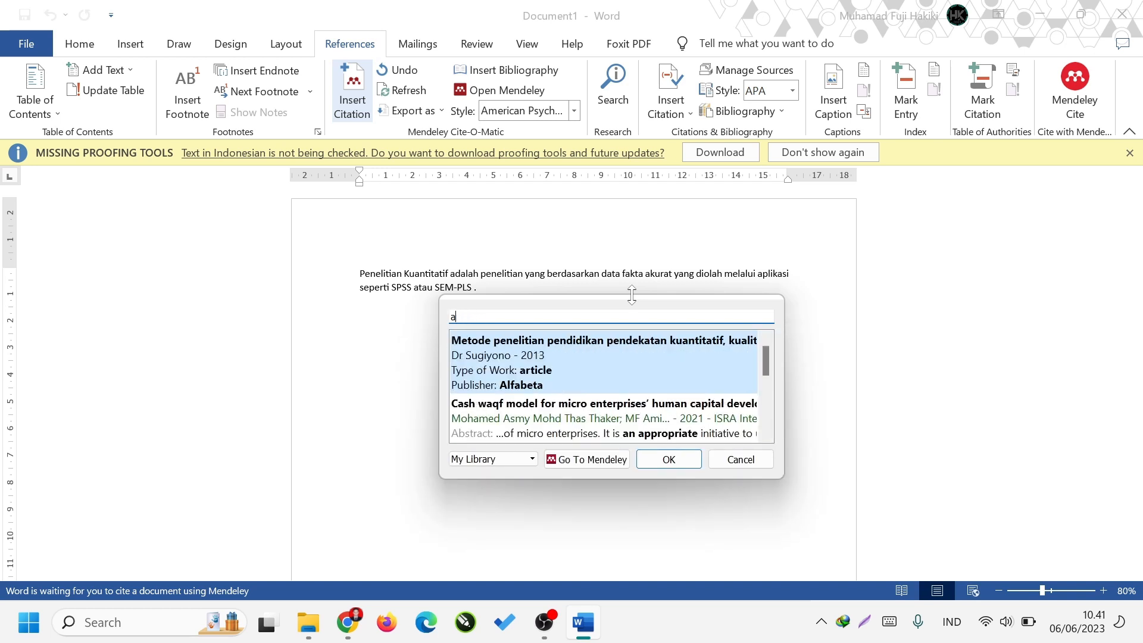
pyautogui.write('mah')
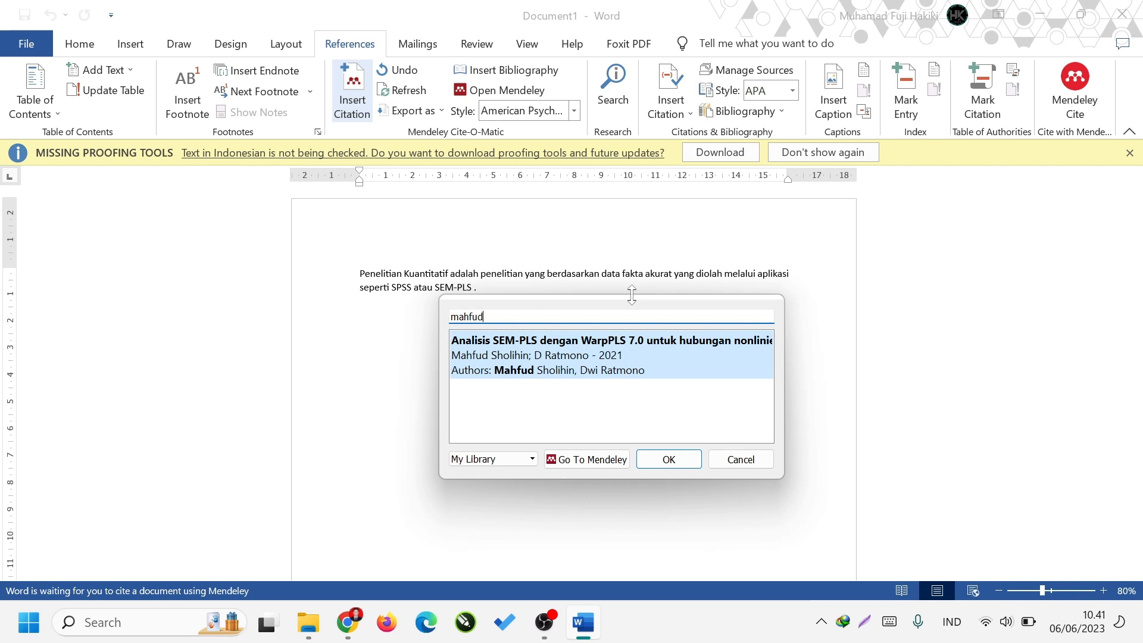
pyautogui.write('fud')
pyautogui.click(644, 359)
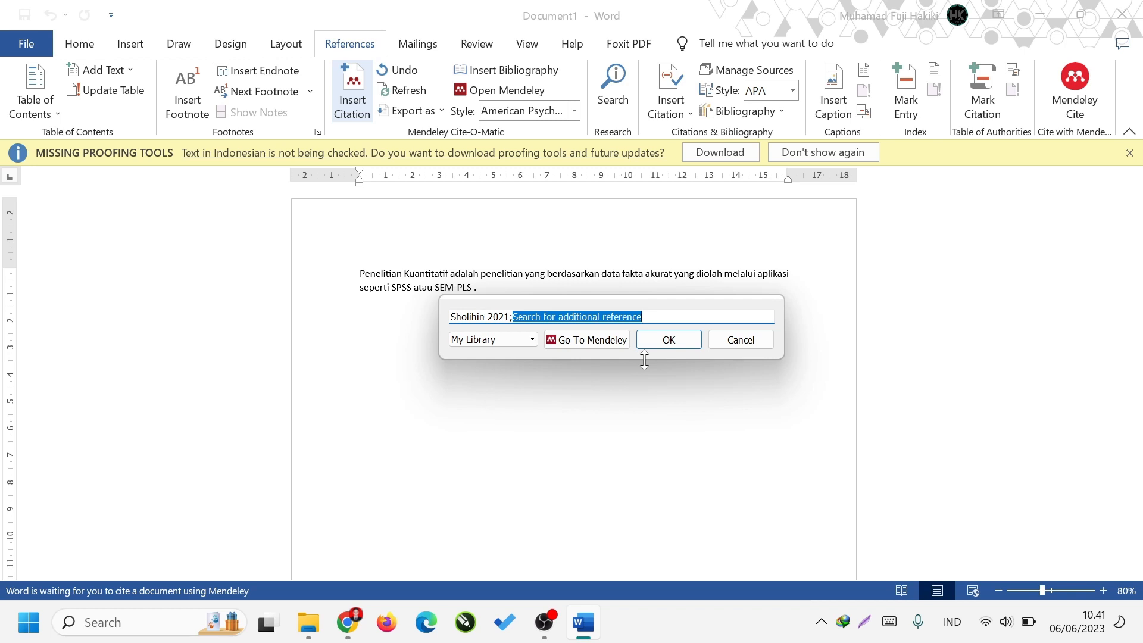
pyautogui.click(658, 338)
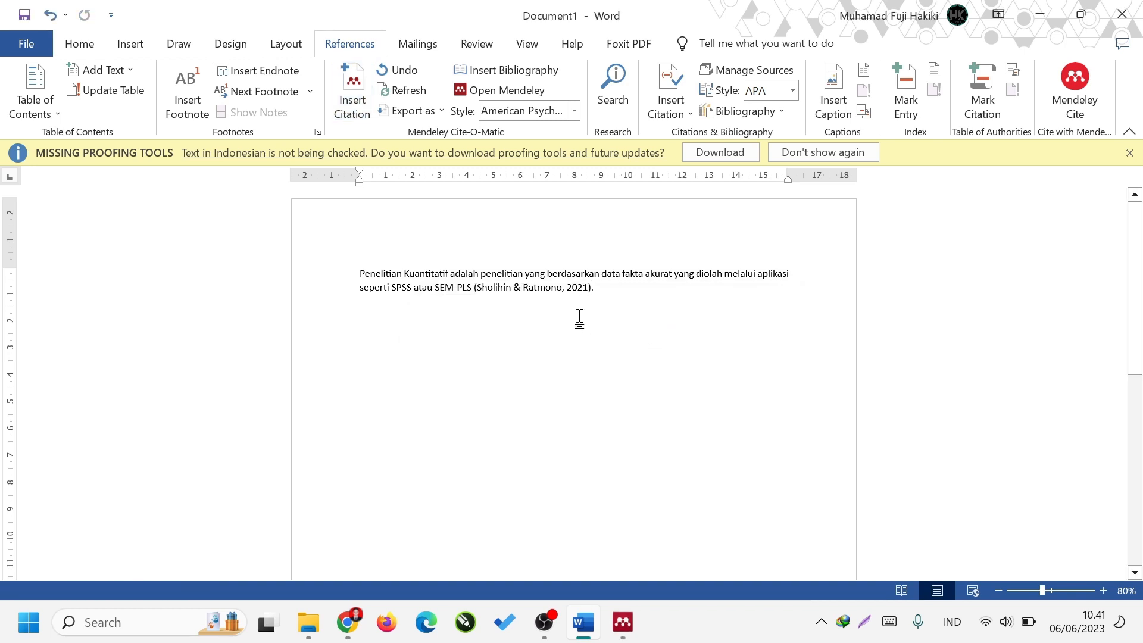
pyautogui.press('BackSpace')
pyautogui.press('BackSpace')
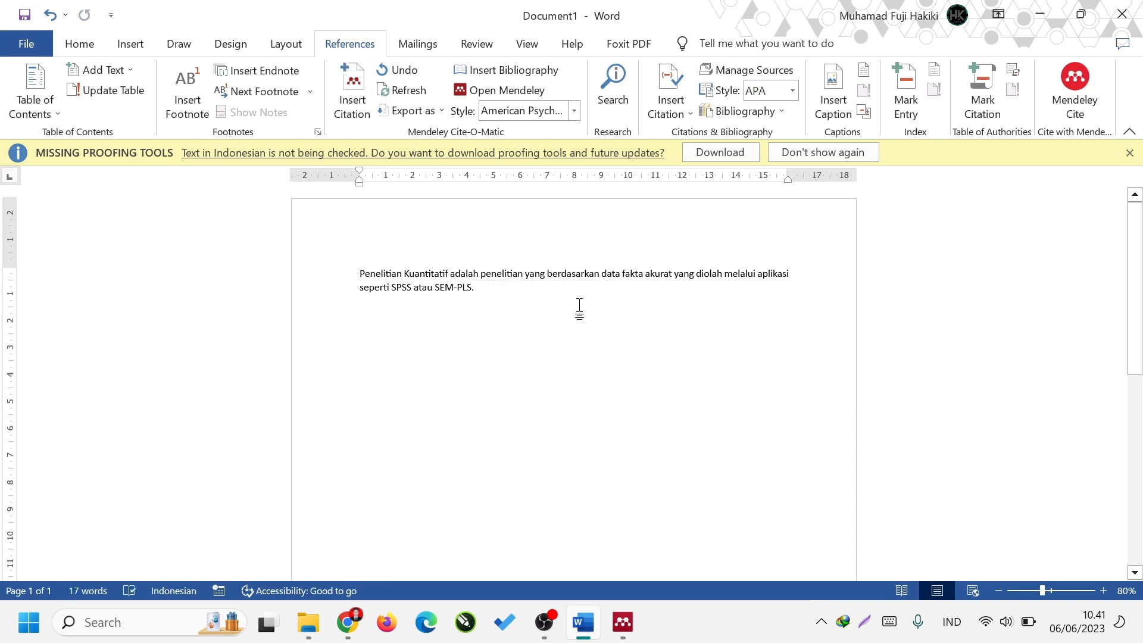
# Insert one combined Mendeley citation of the 2021 WarpPLS 7.0 book and the 2013 "Metode penelitian pendidikan" book before the sentence's period.
pyautogui.click(365, 102)
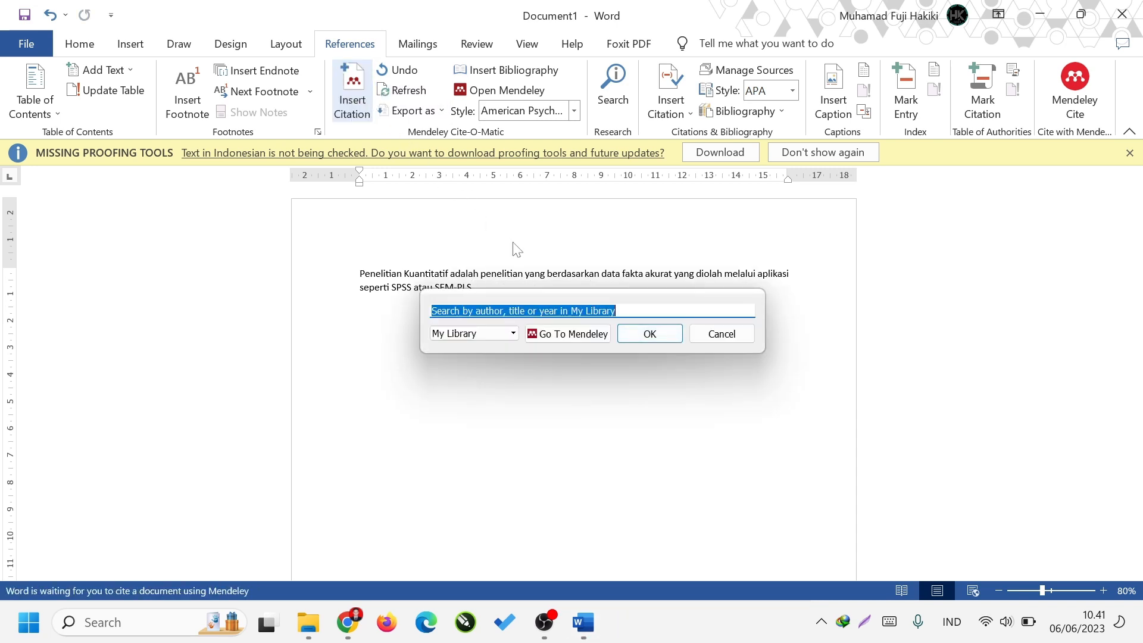
pyautogui.write('mahfud')
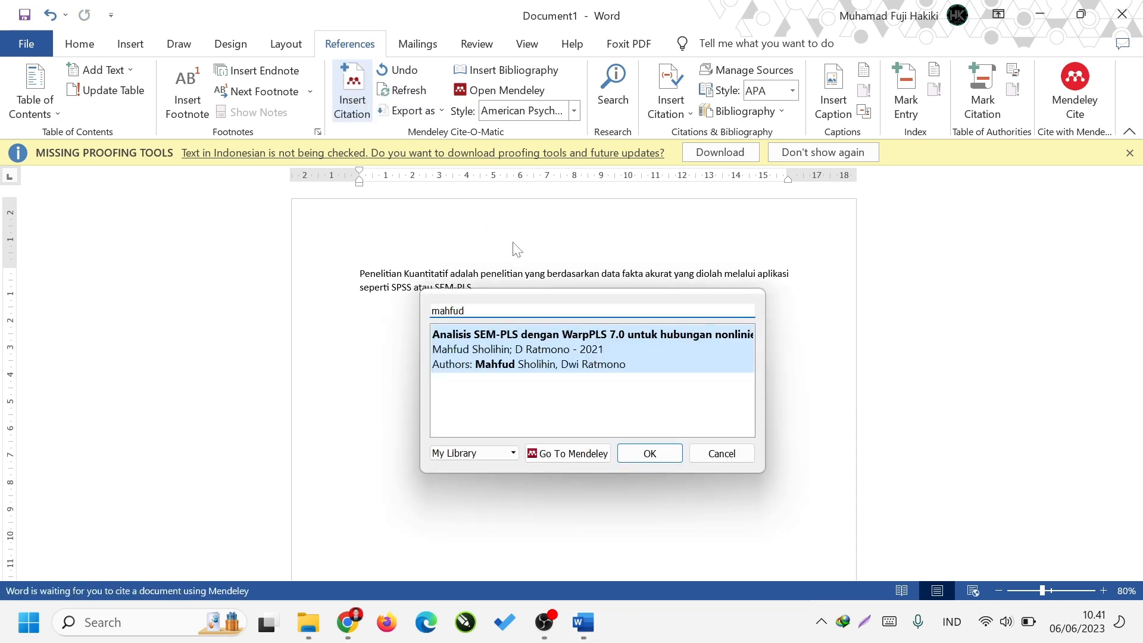
pyautogui.click(611, 331)
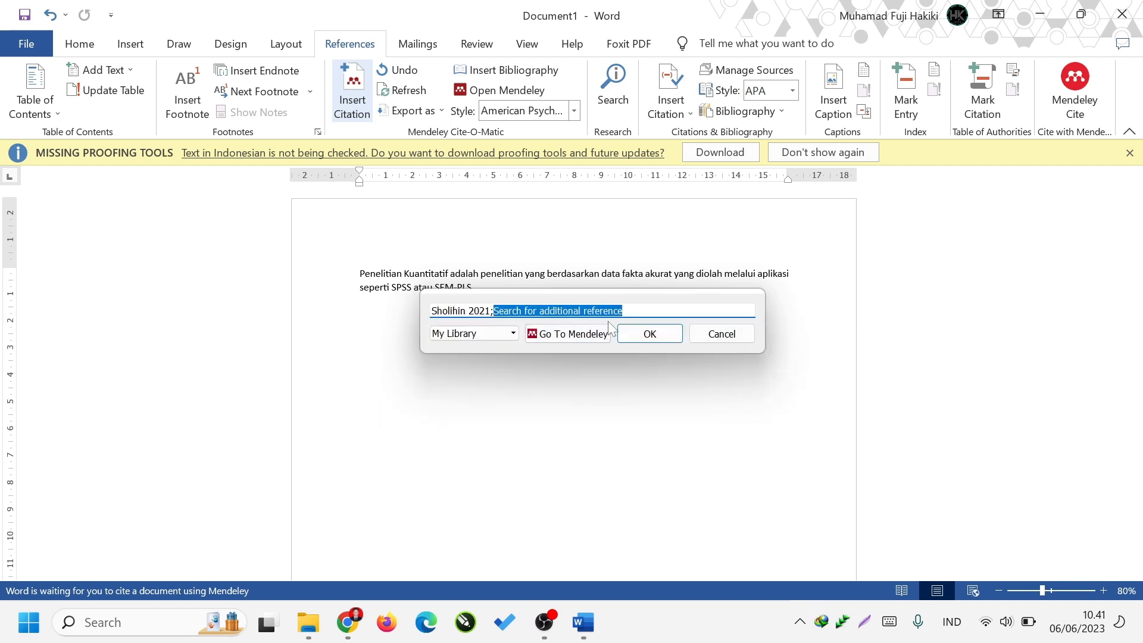
pyautogui.write('sug')
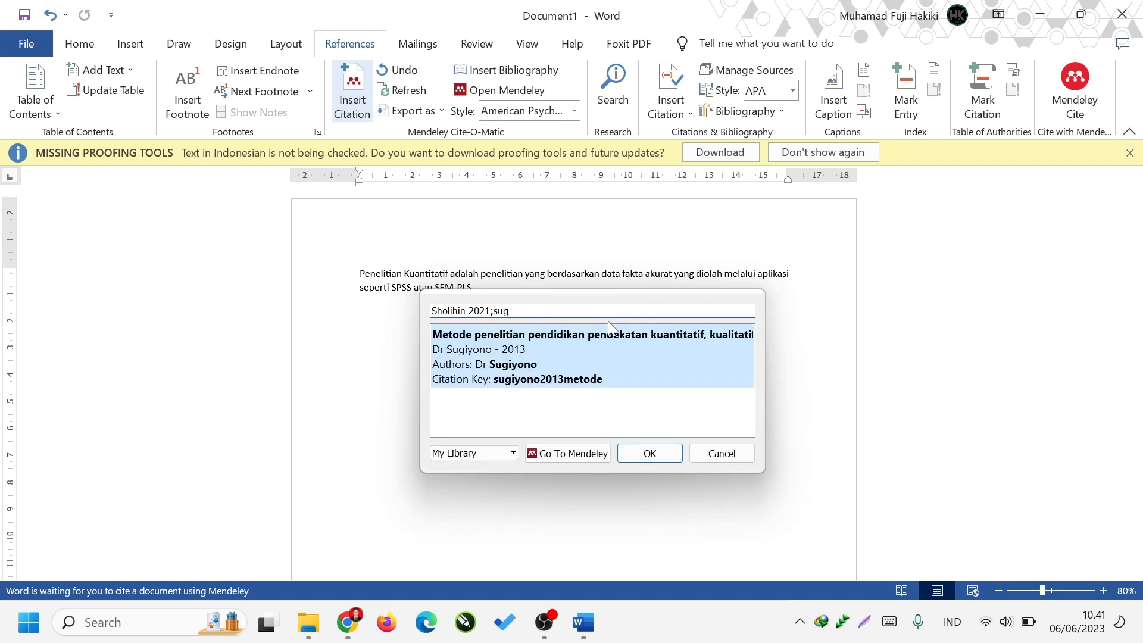
pyautogui.click(556, 339)
pyautogui.click(646, 334)
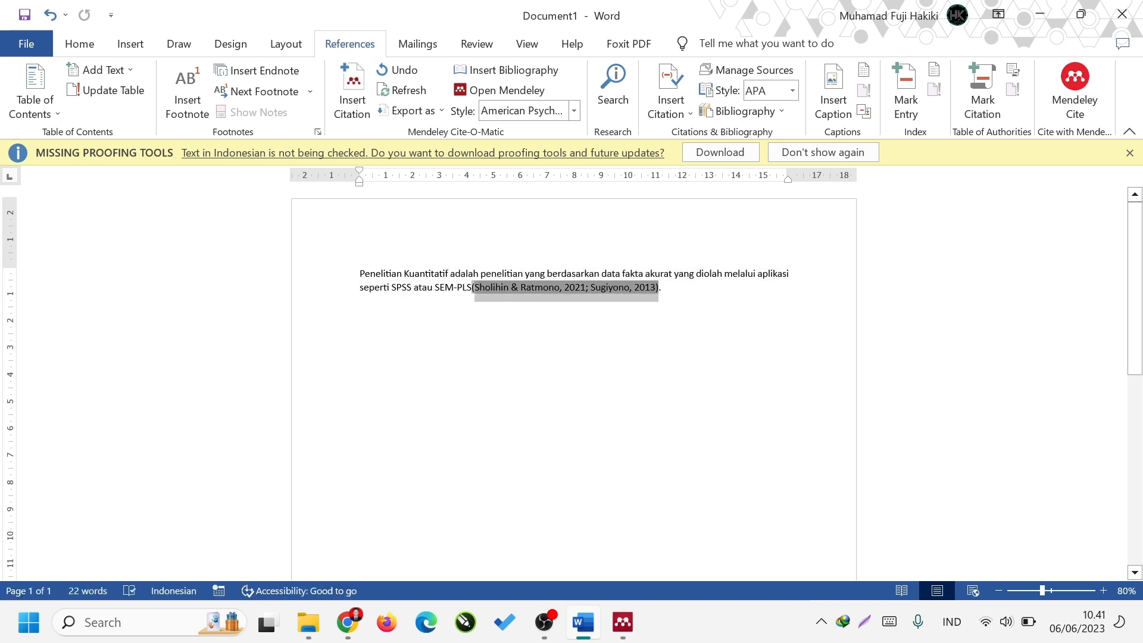
pyautogui.click(704, 326)
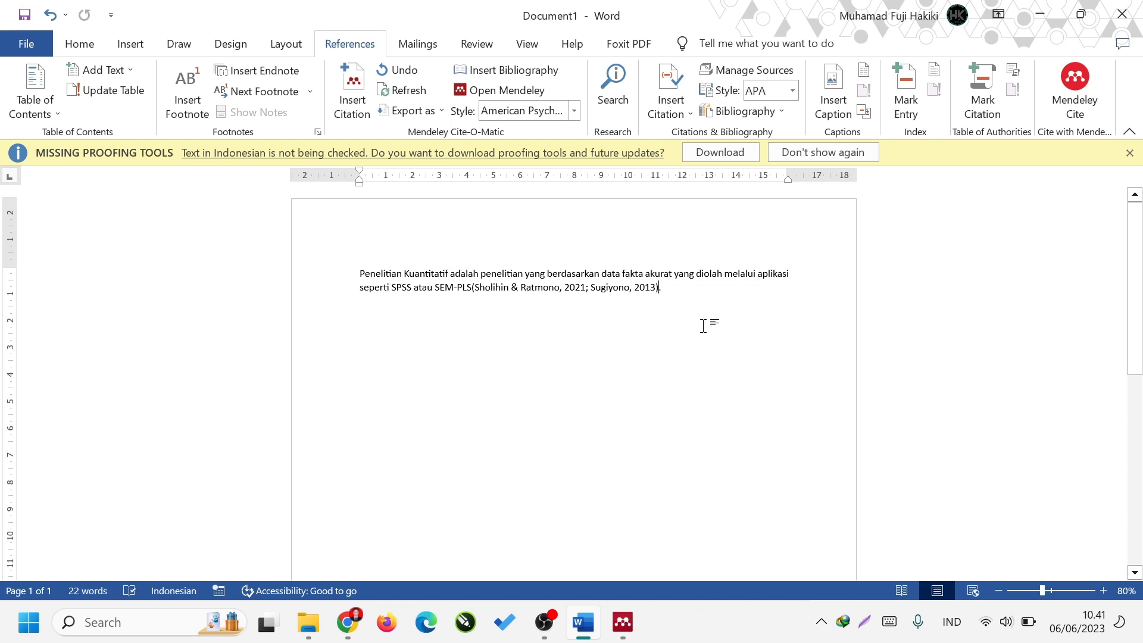
pyautogui.hotkey('shift', 'Left')
pyautogui.hotkey('shift', 'Left')
pyautogui.hotkey('shift', 'Left')
pyautogui.hotkey('shift', 'Left')
pyautogui.hotkey('shift', 'Left')
pyautogui.hotkey('shift', 'Left')
pyautogui.hotkey('shift', 'Left')
pyautogui.hotkey('shift', 'Left')
pyautogui.hotkey('shift', 'Left')
pyautogui.hotkey('shift', 'Left')
pyautogui.hotkey('shift', 'Left')
pyautogui.hotkey('shift', 'Left')
pyautogui.hotkey('shift', 'Left')
pyautogui.hotkey('shift', 'Left')
pyautogui.hotkey('shift', 'Left')
pyautogui.hotkey('shift', 'Left')
pyautogui.hotkey('shift', 'Left')
pyautogui.hotkey('shift', 'Left')
pyautogui.hotkey('shift', 'Left')
pyautogui.hotkey('shift', 'Left')
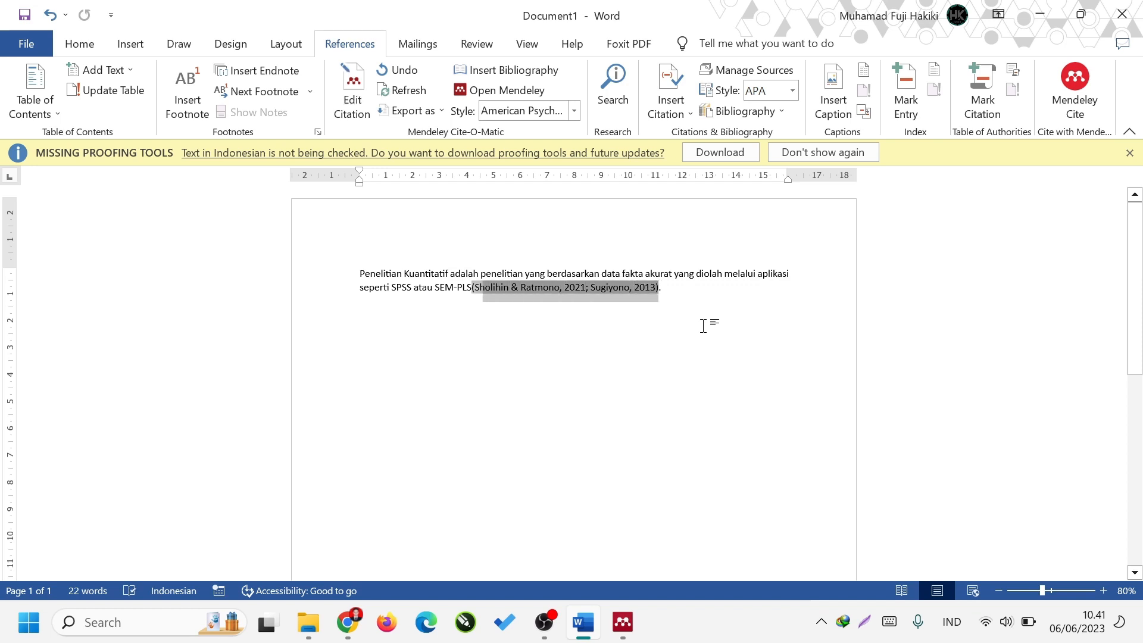
# Leave an empty paragraph below the first one and write "Penelitian Kuantitatif menurut" followed by the 2013 book author's surname.
pyautogui.press('End')
pyautogui.press('Return')
pyautogui.press('Return')
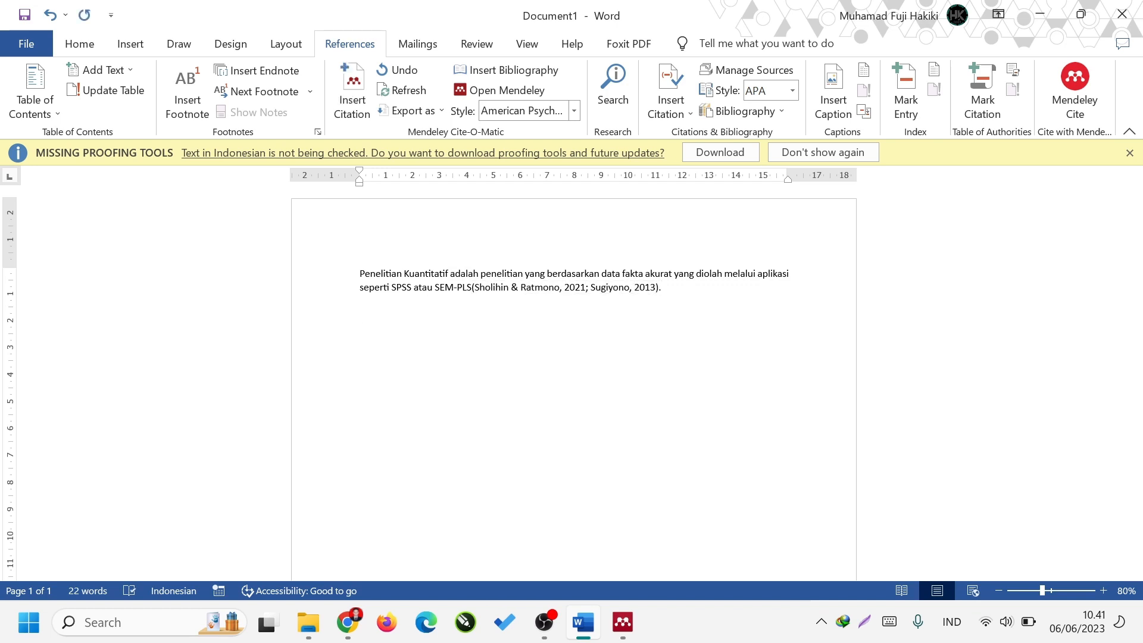
pyautogui.write('Penelitian Kuantitatif')
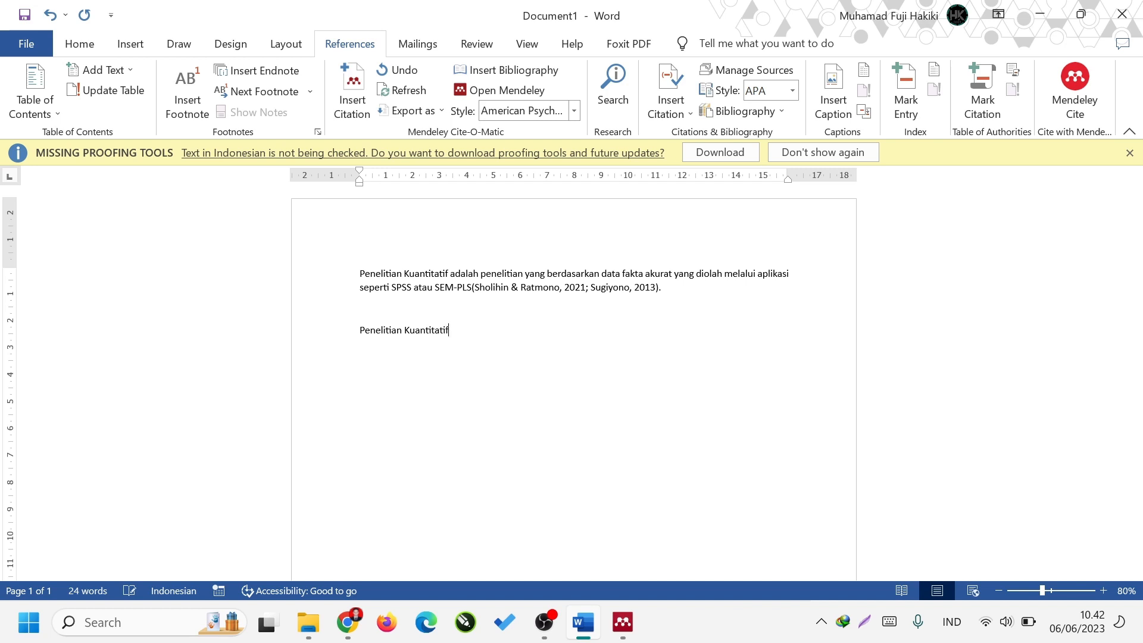
pyautogui.write(' menurut Sugiyono')
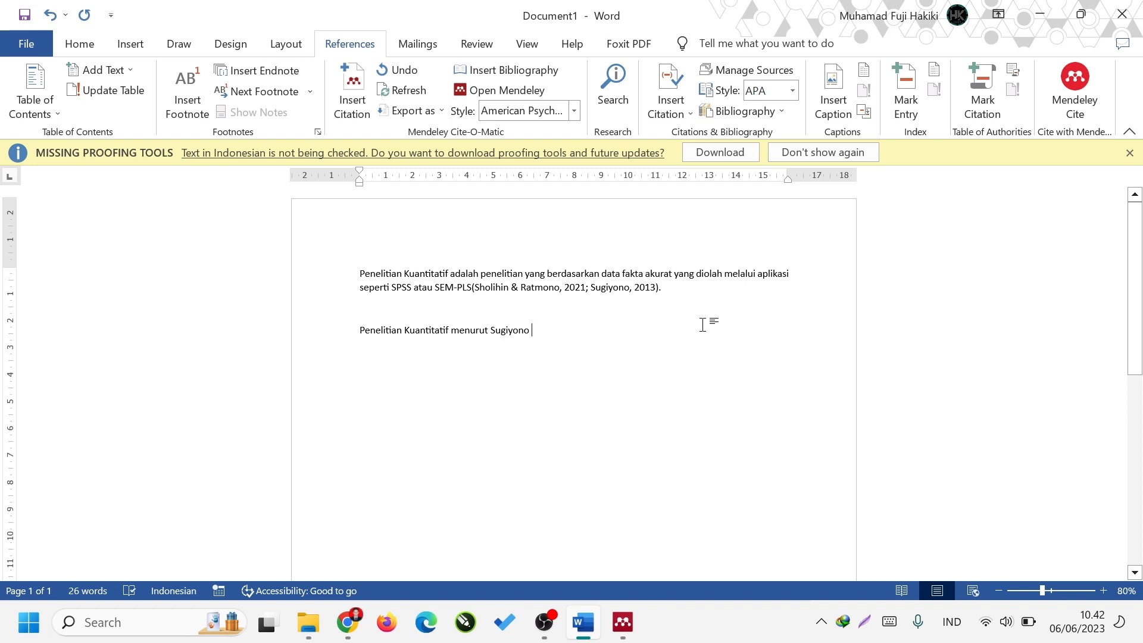
# Insert a Mendeley citation of the 2013 "Metode penelitian pendidikan" book after the author's surname, searching by "sug".
pyautogui.click(352, 95)
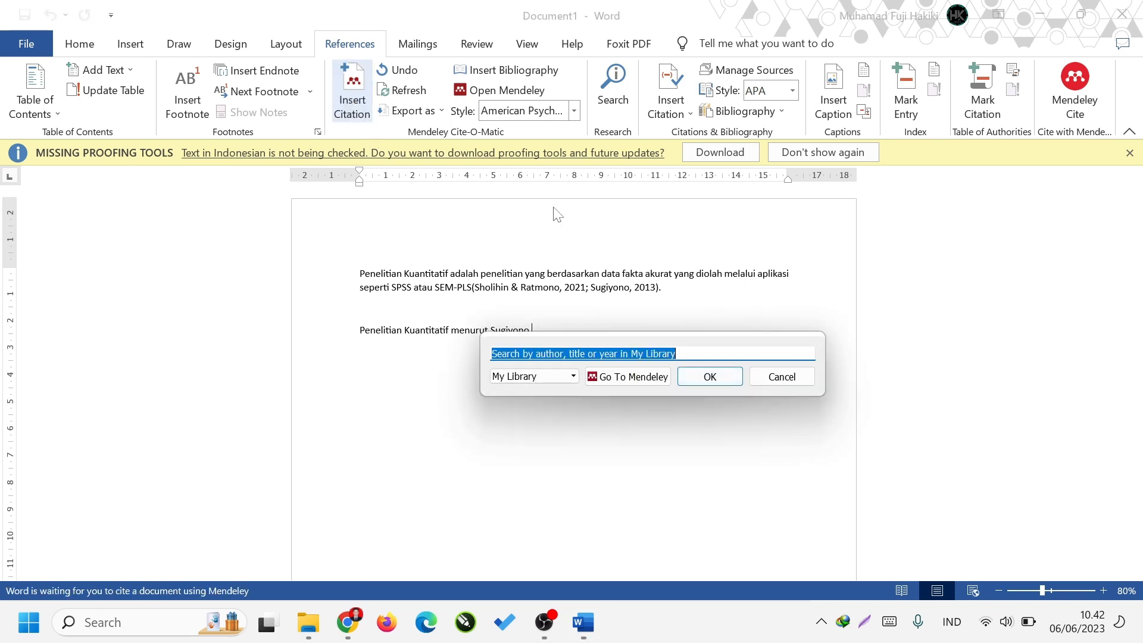
pyautogui.write('sugg')
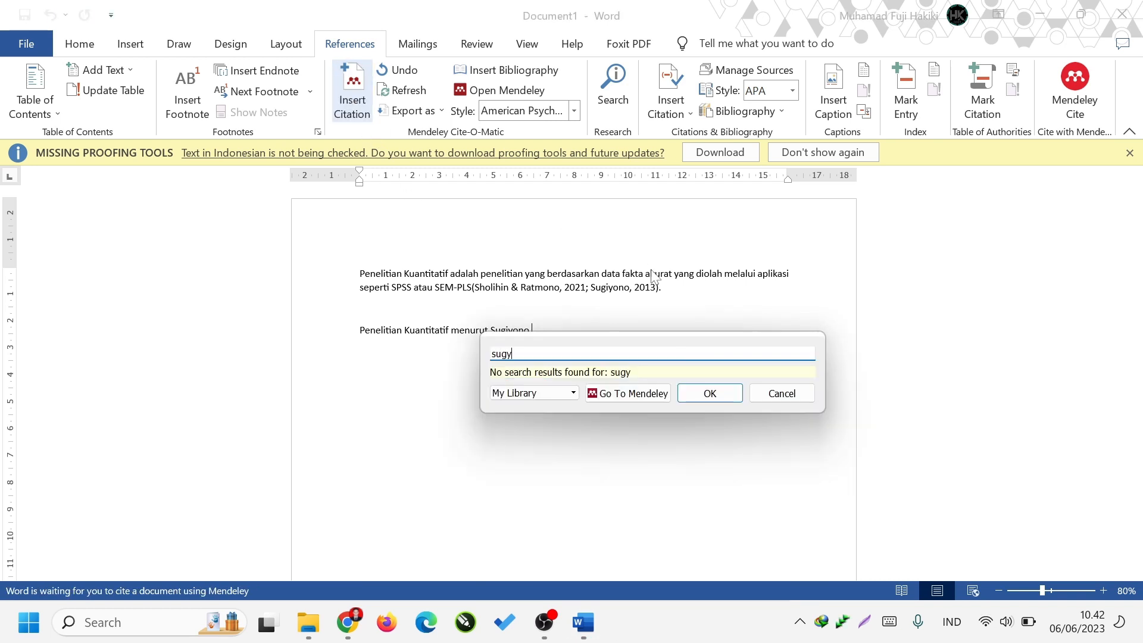
pyautogui.press('BackSpace')
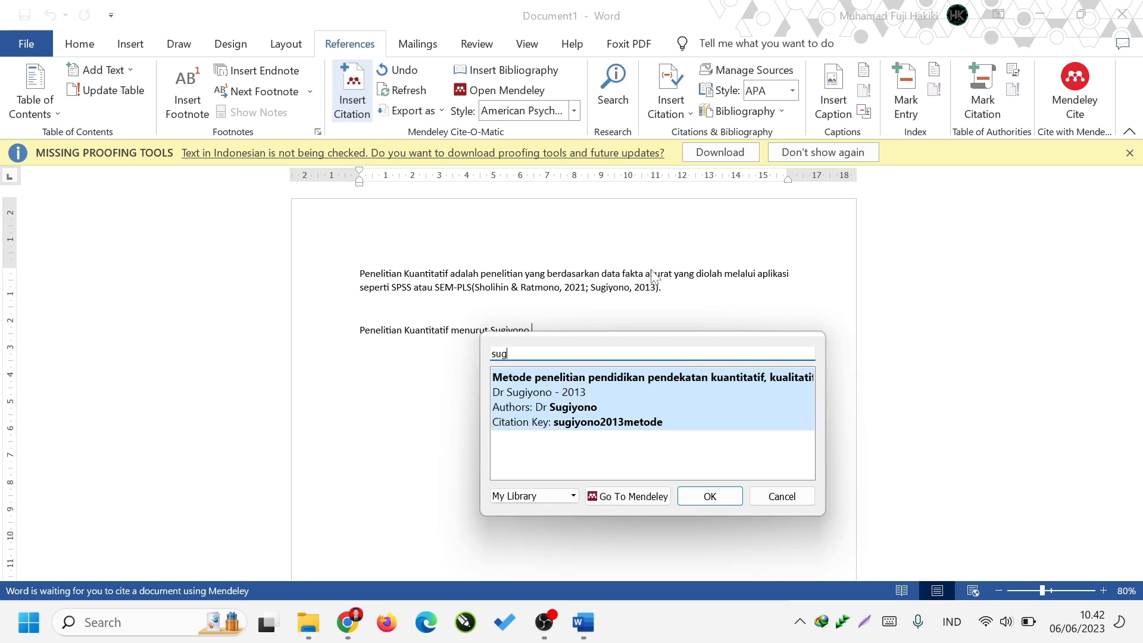
pyautogui.click(656, 411)
pyautogui.click(710, 377)
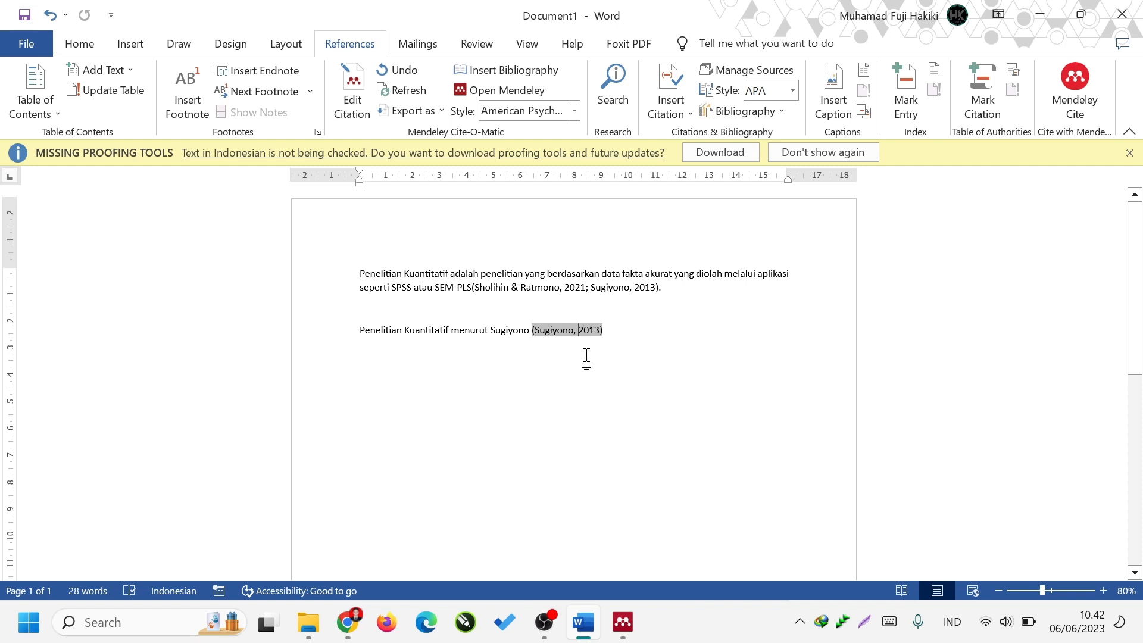
# Shorten the new citation to "(2013)" as a kept manual edit and continue the sentence with "adalah ......".
pyautogui.press('BackSpace')
pyautogui.press('BackSpace')
pyautogui.press('BackSpace')
pyautogui.press('BackSpace')
pyautogui.press('BackSpace')
pyautogui.press('BackSpace')
pyautogui.press('BackSpace')
pyautogui.press('BackSpace')
pyautogui.press('BackSpace')
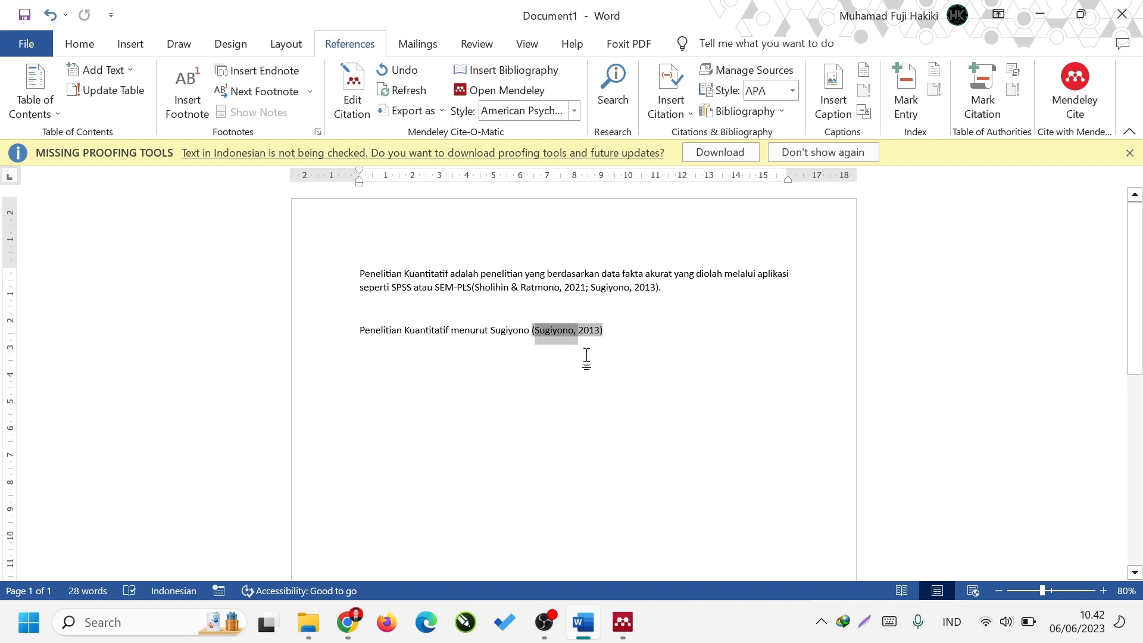
pyautogui.press('BackSpace')
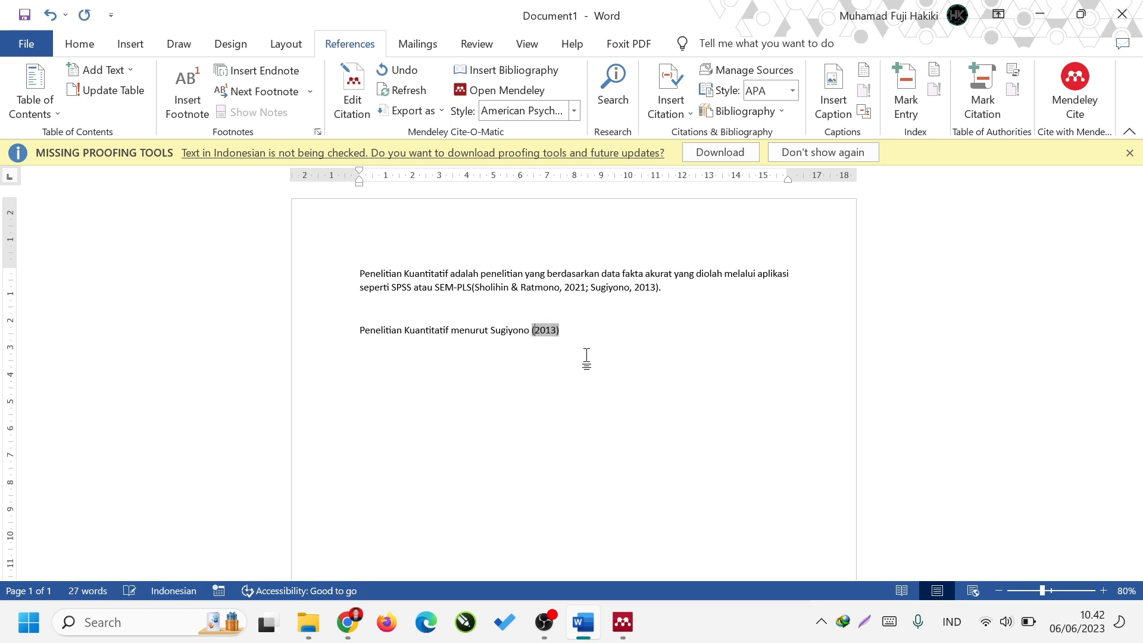
pyautogui.click(577, 335)
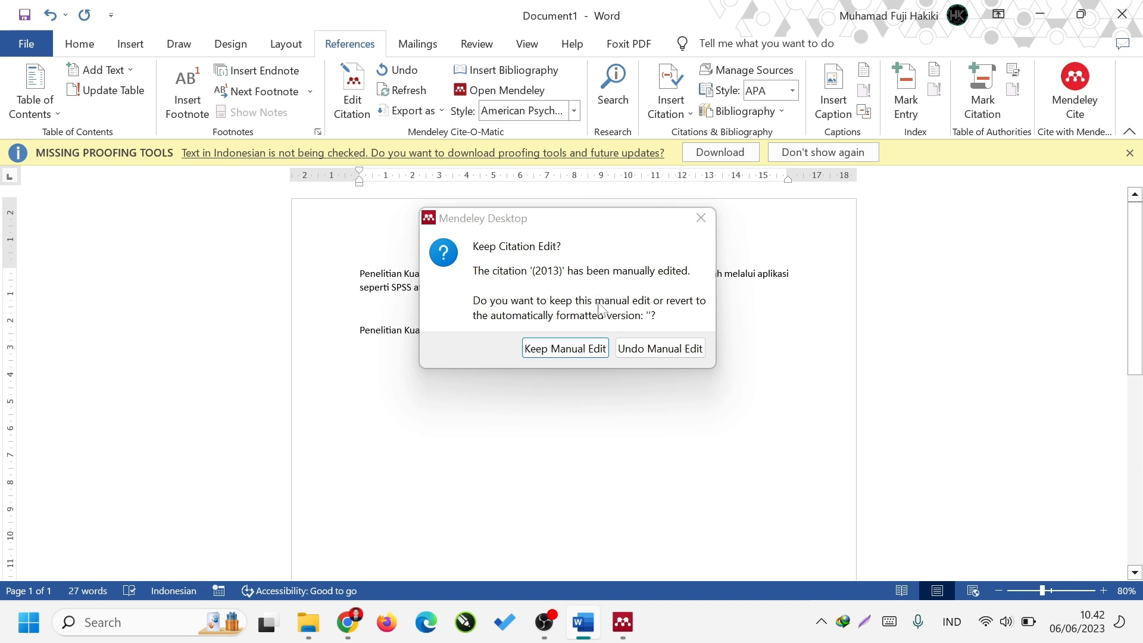
pyautogui.click(600, 351)
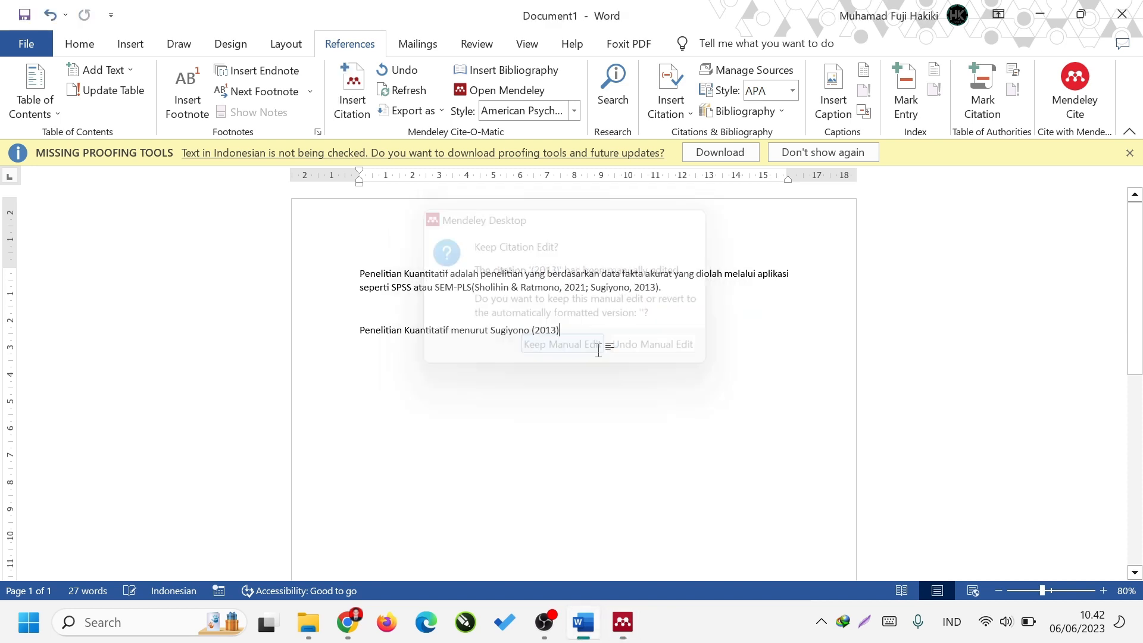
pyautogui.write('adalah ......')
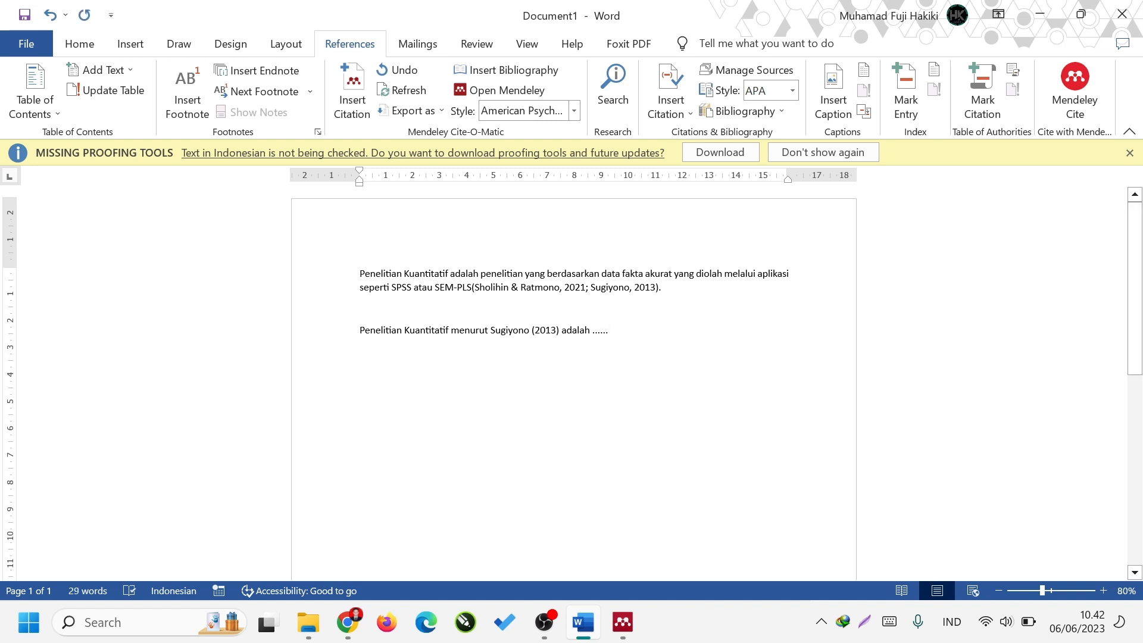
# Start a new page and add the centered bold heading "DAFTAR PUSTAKA".
pyautogui.hotkey('ctrl', 'Return')
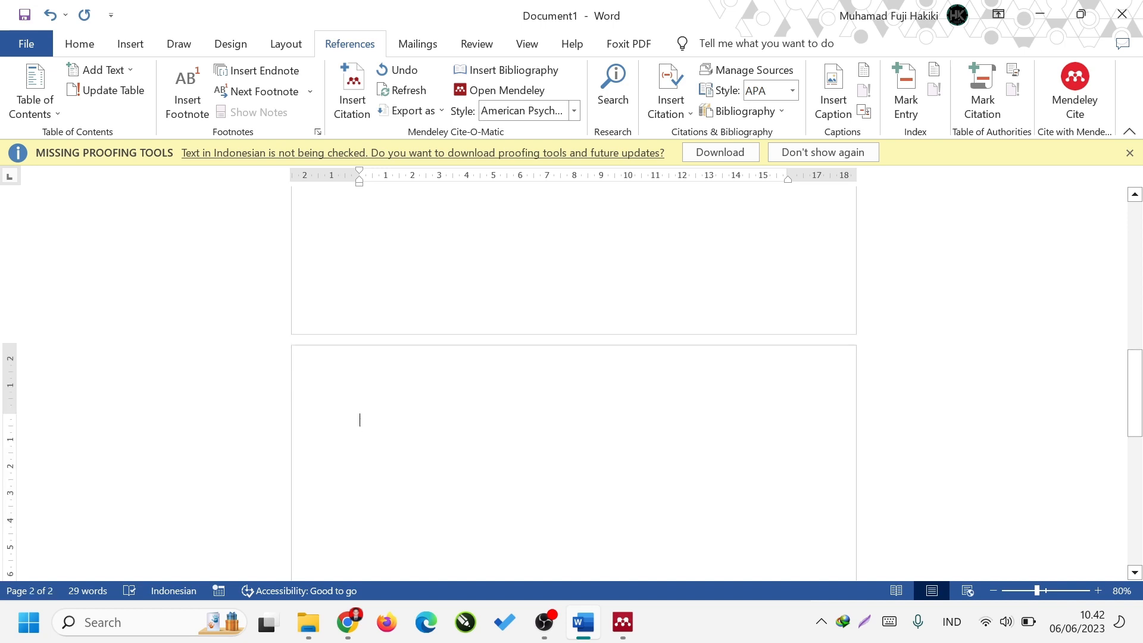
pyautogui.scroll(-1, 621, 385)
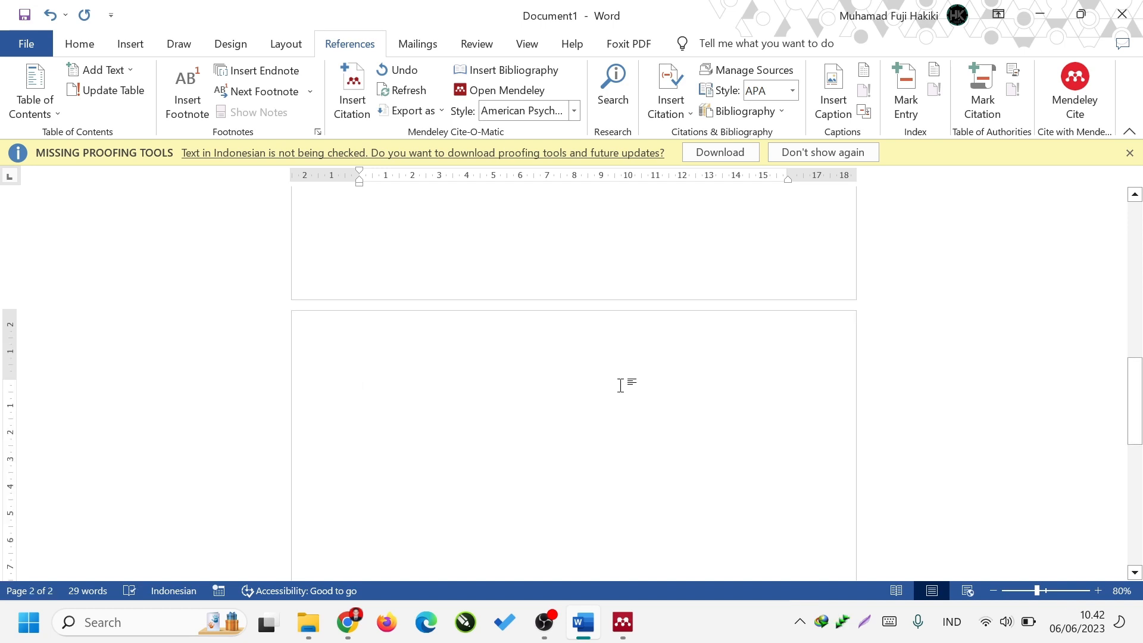
pyautogui.write('DAFTAR PUSTAKA')
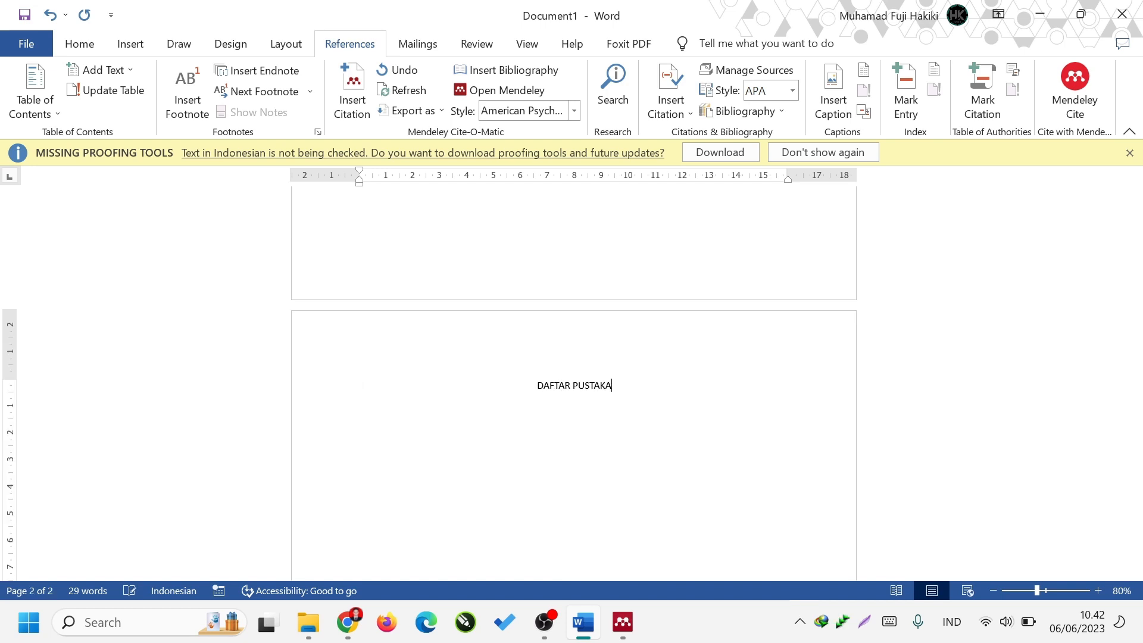
pyautogui.tripleClick(623, 392)
pyautogui.hotkey('ctrl', 'b')
pyautogui.press('Right')
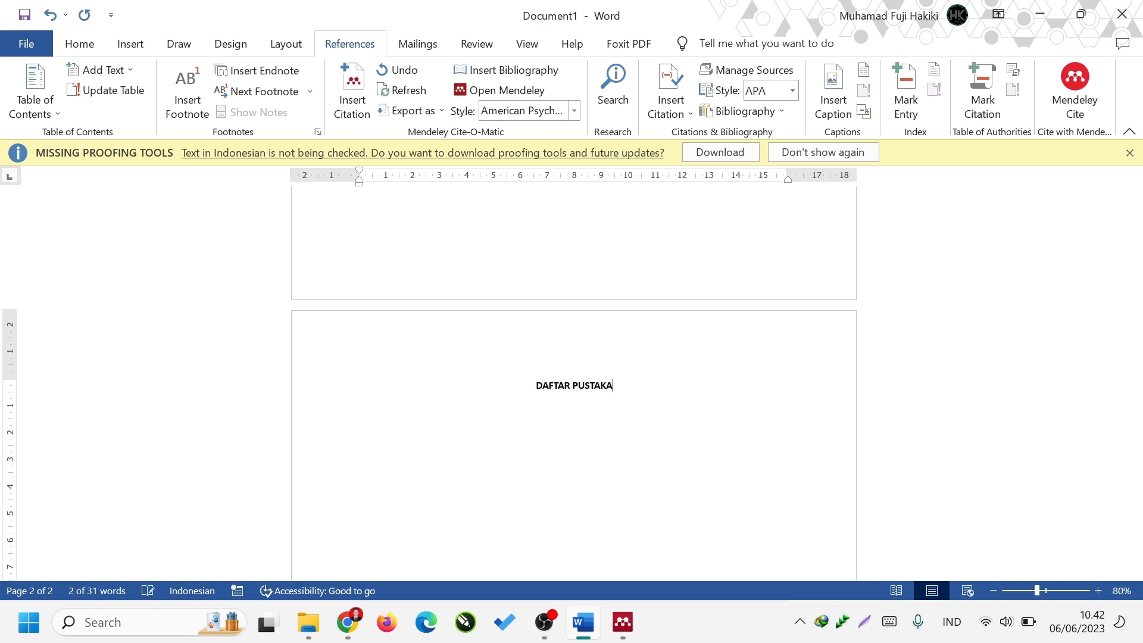
# Insert the Mendeley bibliography on a new line below the "DAFTAR PUSTAKA" heading.
pyautogui.press('Return')
pyautogui.scroll(3, 654, 493)
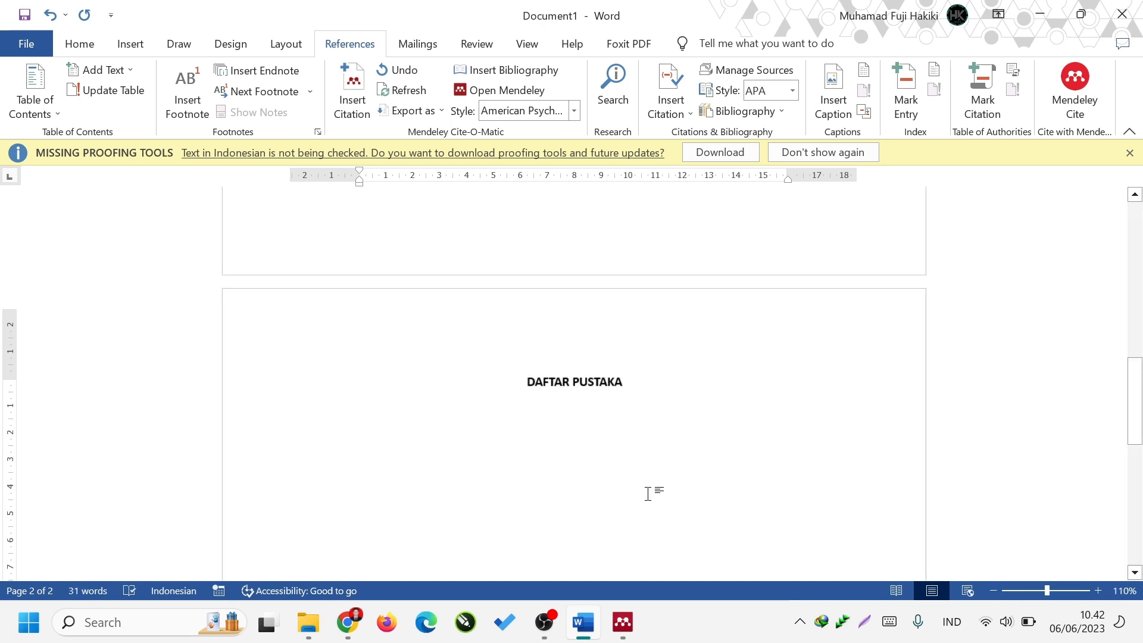
pyautogui.scroll(1, 652, 472)
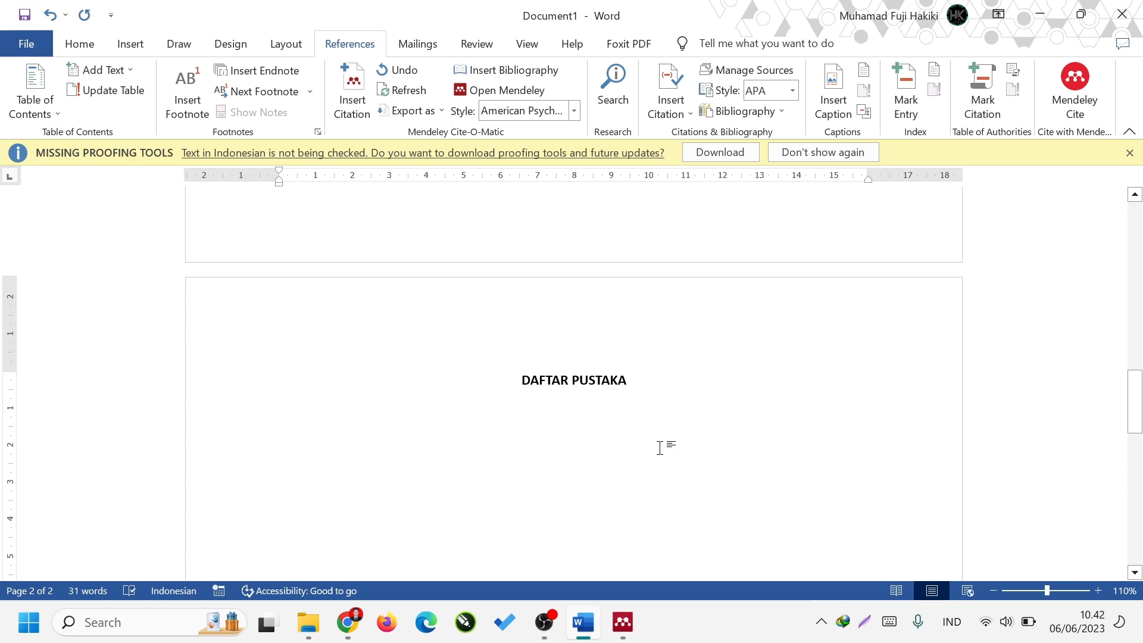
pyautogui.click(522, 70)
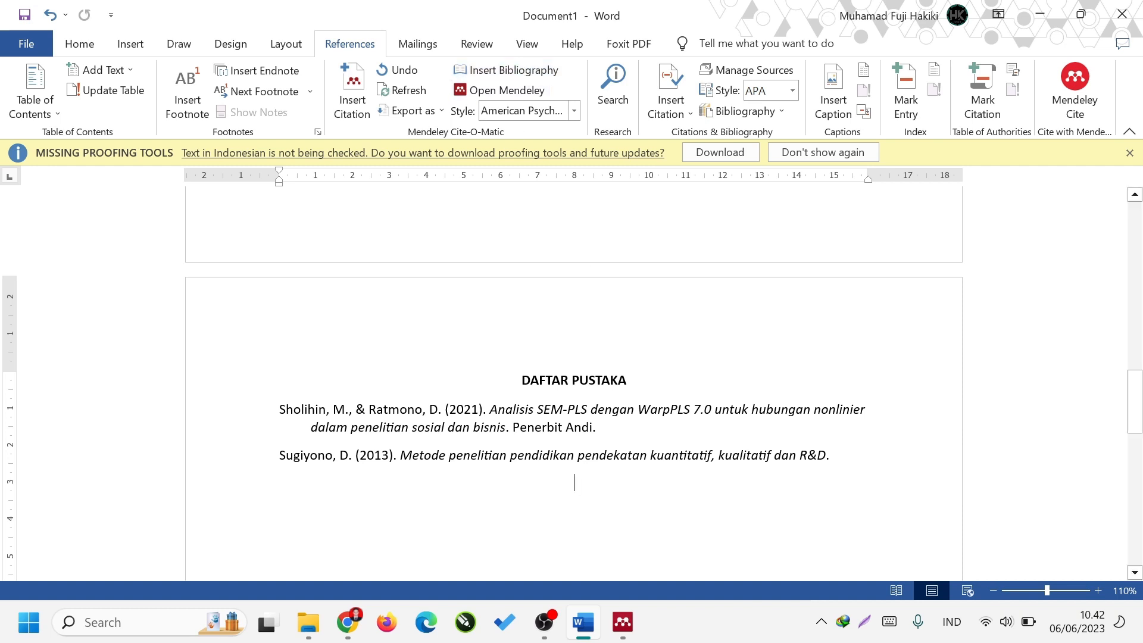
# Start a new paragraph below the "Penelitian Kuantitatif menurut" sentence on the first page.
pyautogui.scroll(10, 587, 339)
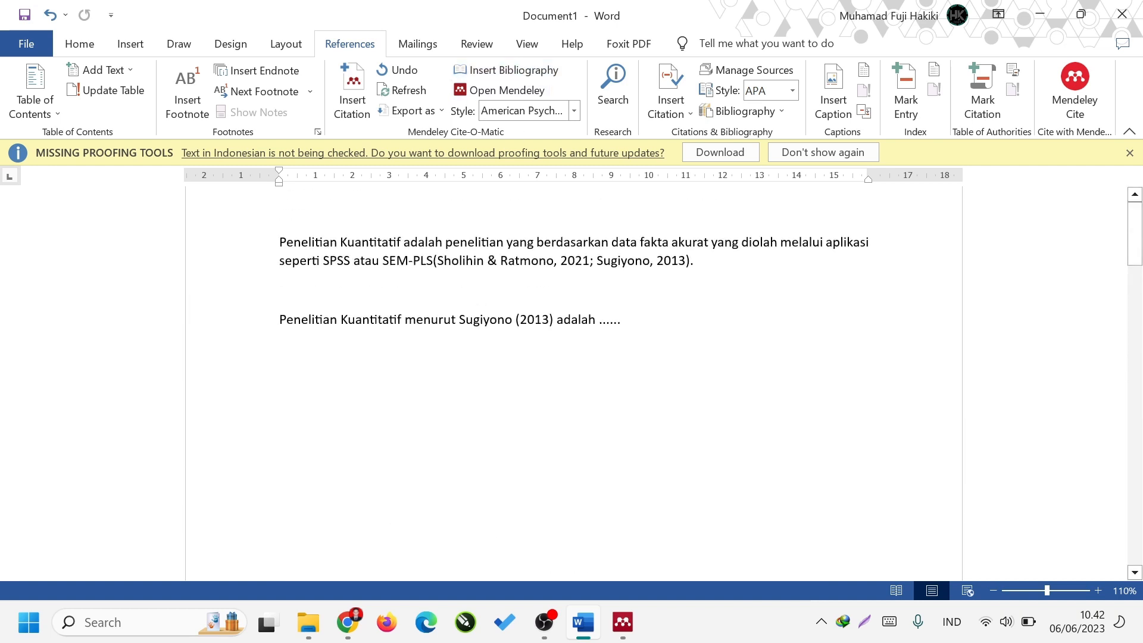
pyautogui.click(621, 385)
pyautogui.press('Return')
pyautogui.press('Return')
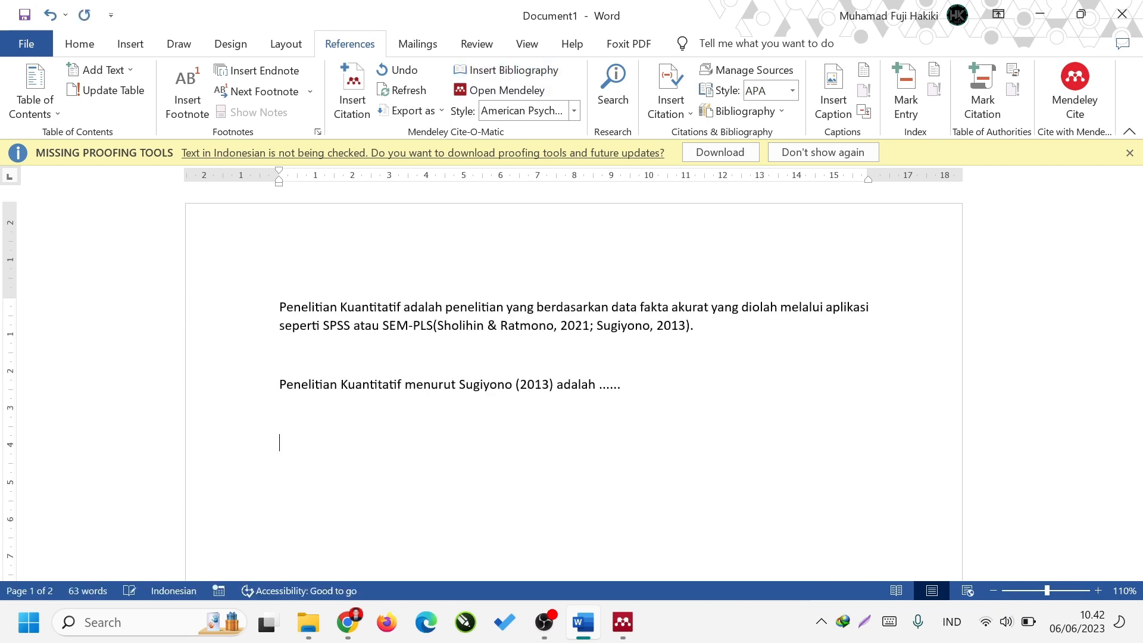
pyautogui.write('Penelitian')
pyautogui.hotkey('shift', 'Home')
pyautogui.press('BackSpace')
# Insert a Mendeley citation of the 2021 "Cash waqf model for micro enterprises' human capital development" article, searching by "a", and check the bibliography.
pyautogui.click(357, 101)
pyautogui.write('a')
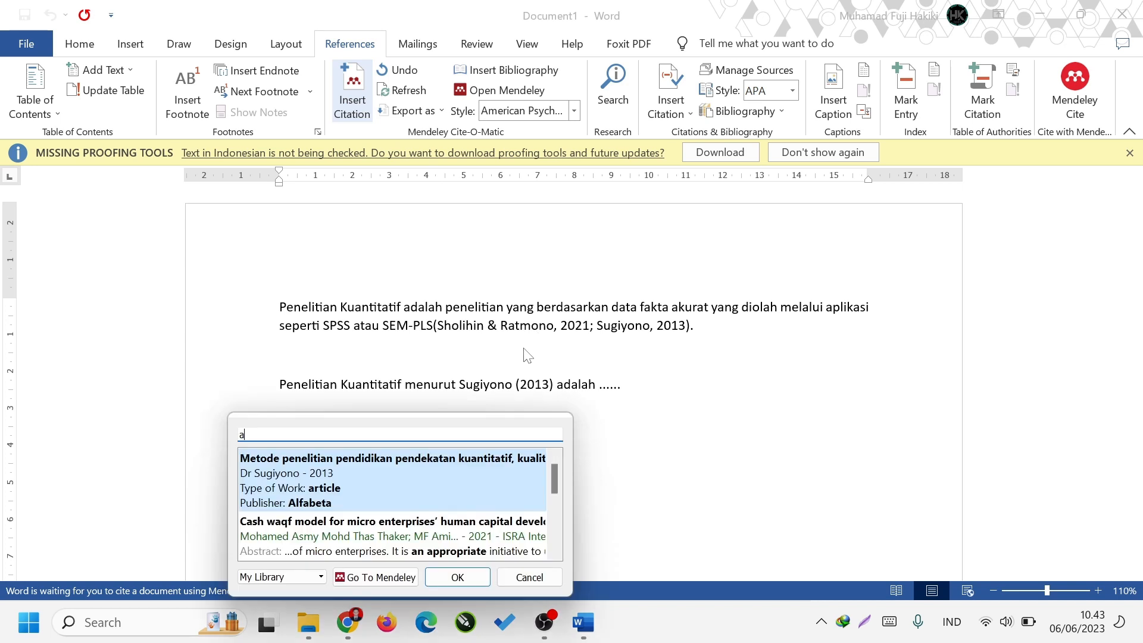
pyautogui.scroll(-3, 481, 501)
pyautogui.scroll(3, 465, 529)
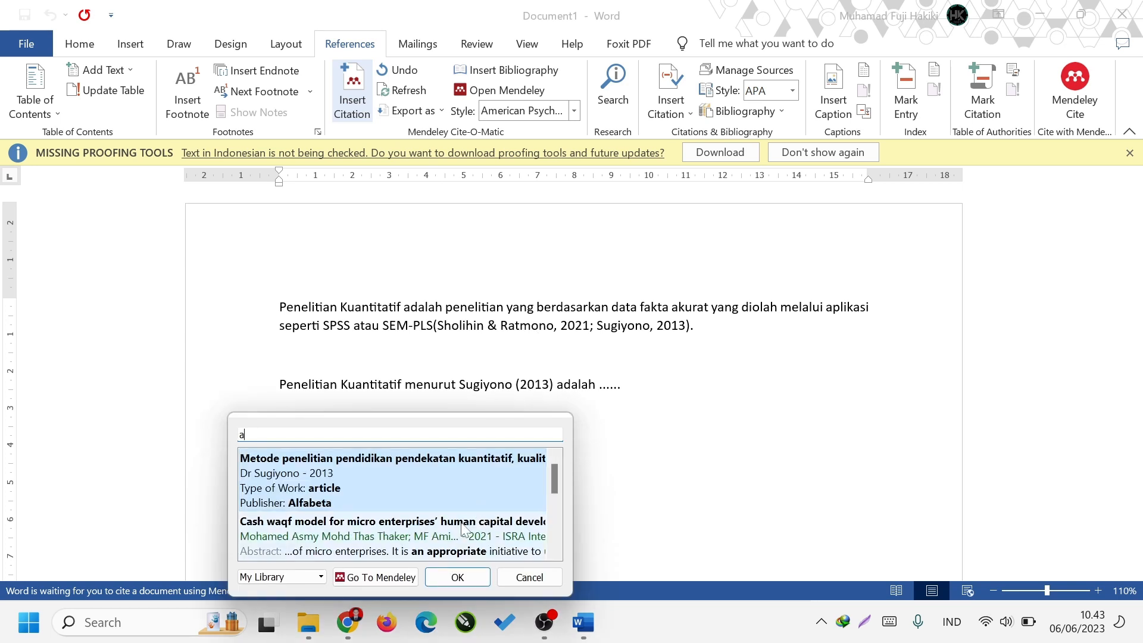
pyautogui.click(463, 528)
pyautogui.click(458, 460)
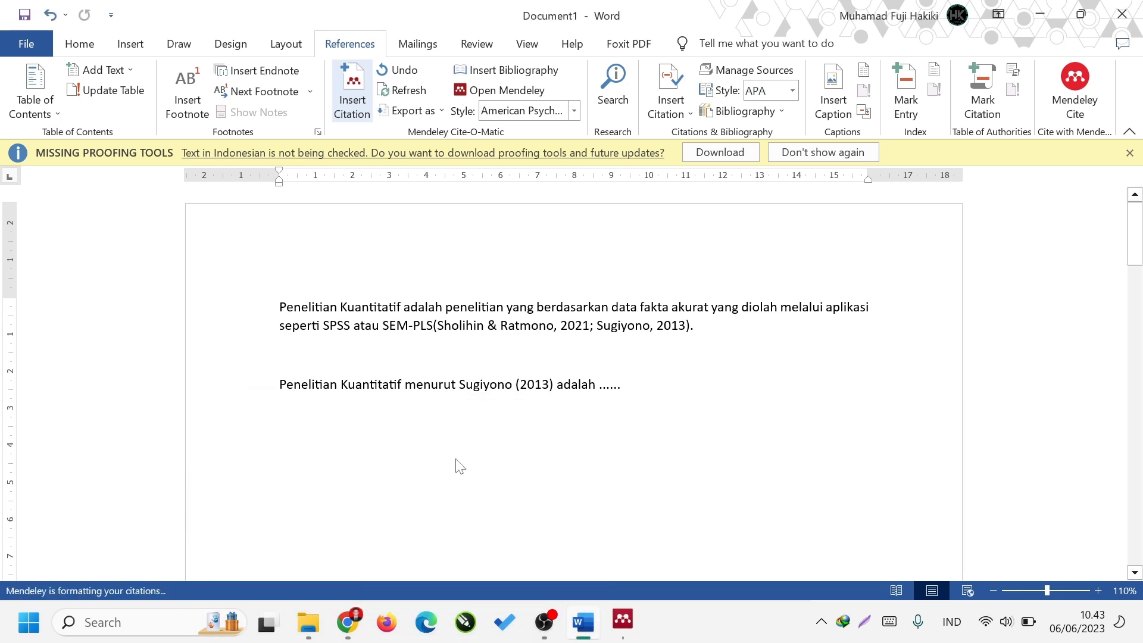
pyautogui.scroll(-10, 480, 441)
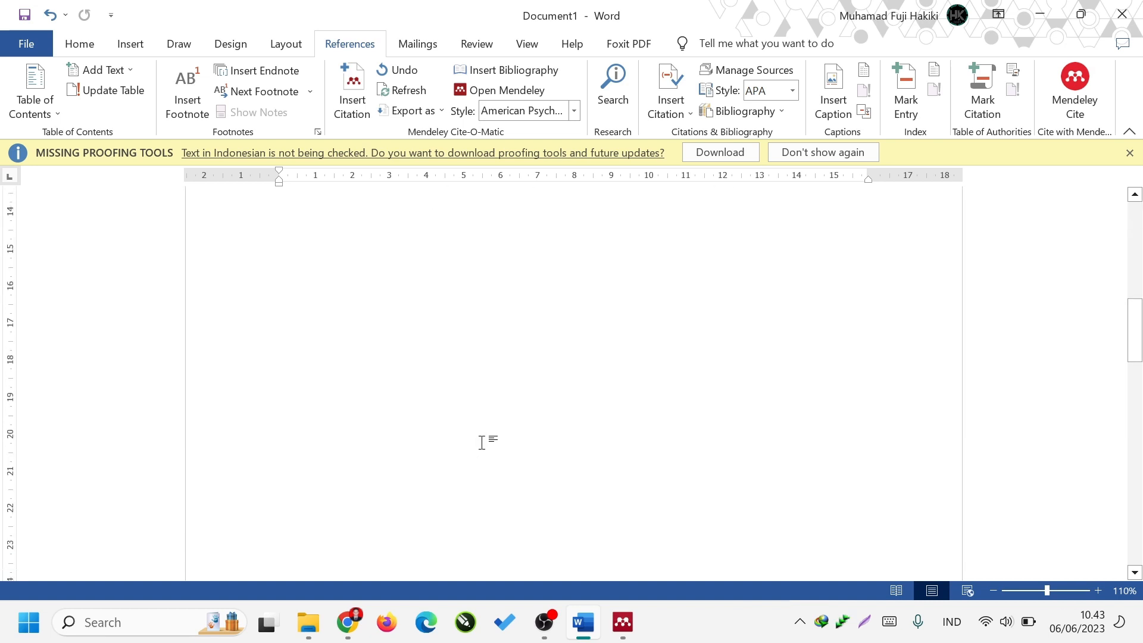
pyautogui.scroll(3, 416, 316)
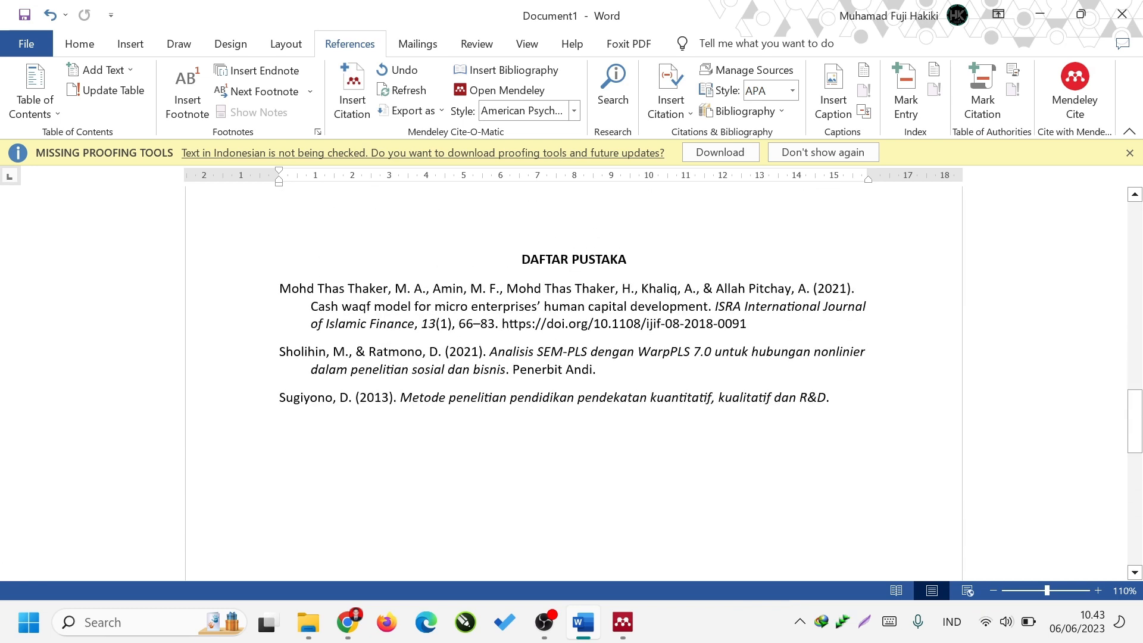
pyautogui.scroll(13, 431, 324)
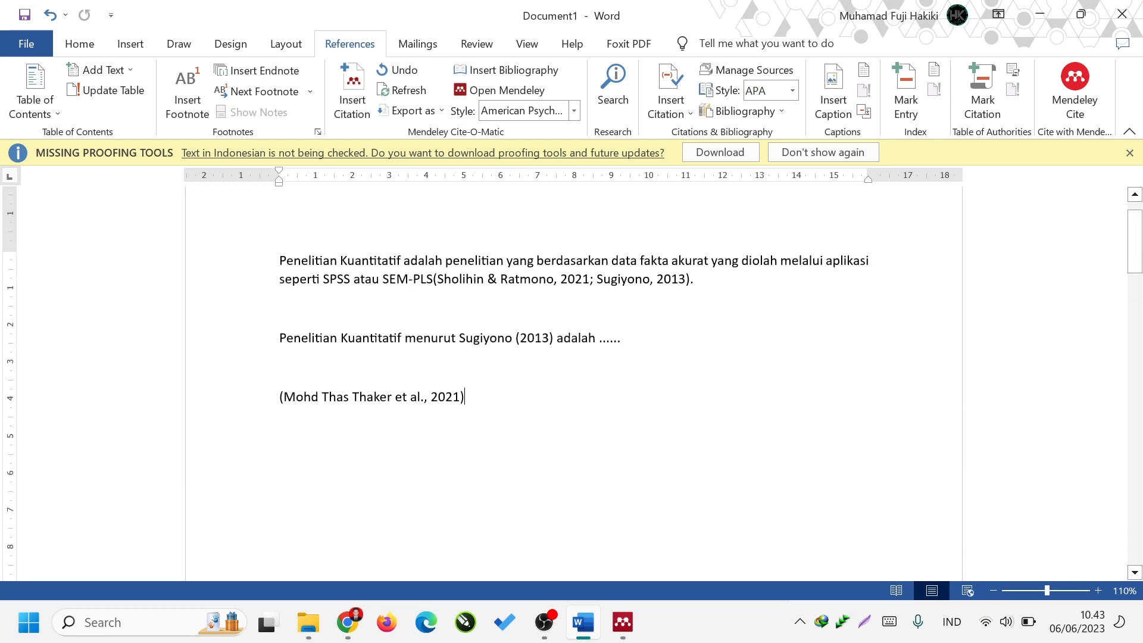
# Insert a Mendeley citation of the 2020 "New framework for the management of waqf land registration system" article in a new paragraph, searching by "a".
pyautogui.press('Return')
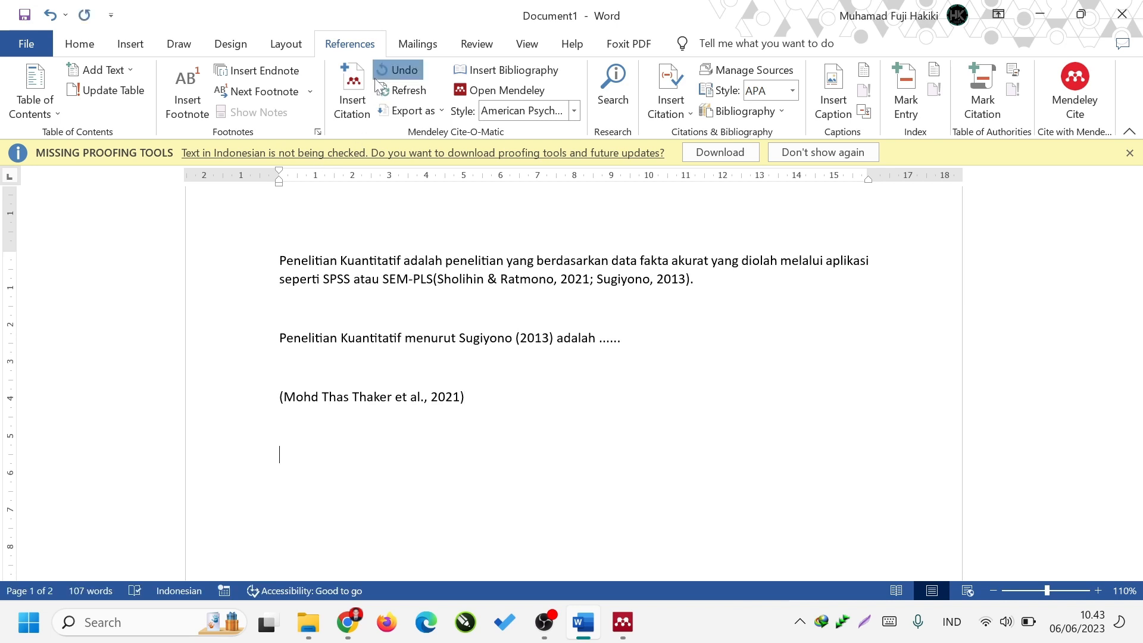
pyautogui.click(384, 72)
pyautogui.click(747, 263)
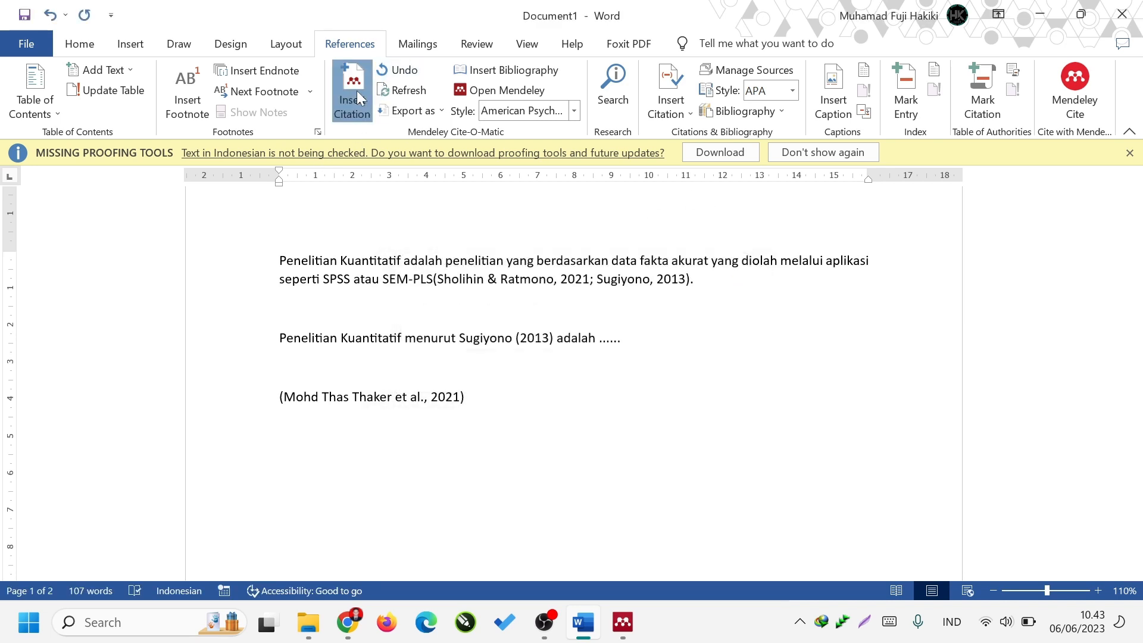
pyautogui.click(356, 91)
pyautogui.write('a')
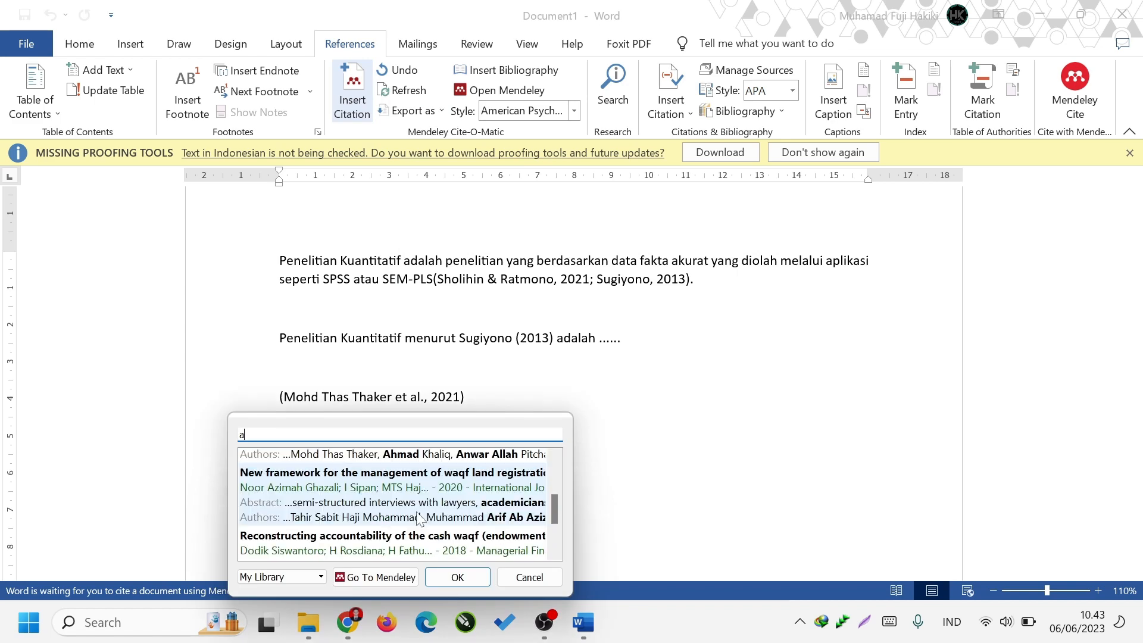
pyautogui.click(416, 512)
pyautogui.press('Return')
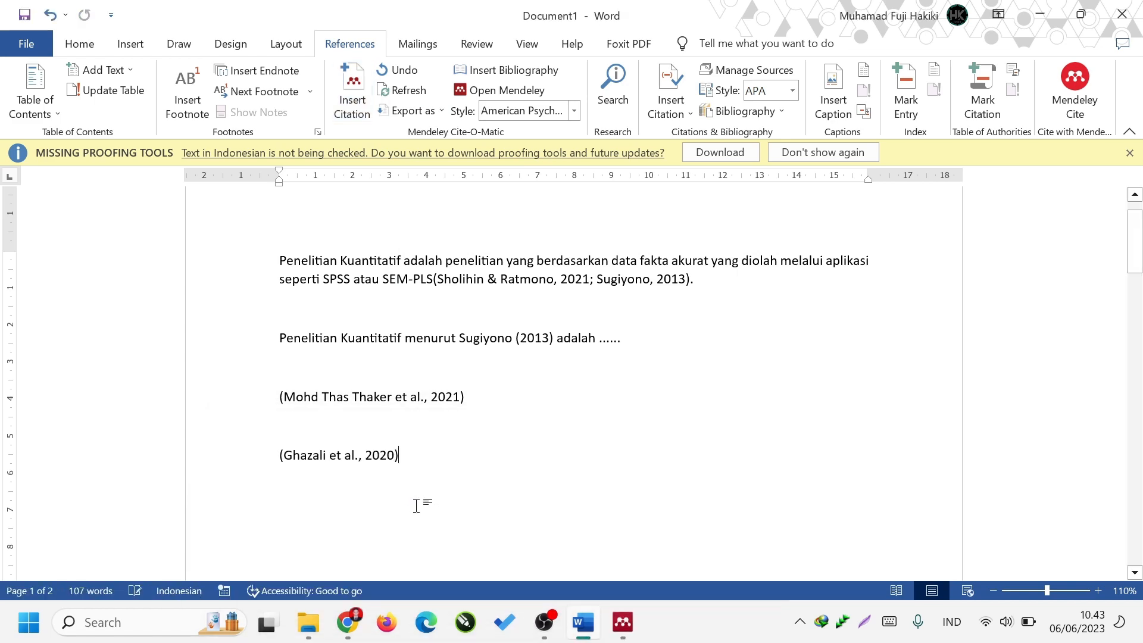
# Justify all bibliography entries under the "DAFTAR PUSTAKA" heading.
pyautogui.scroll(-15, 423, 494)
pyautogui.scroll(-9, 574, 382)
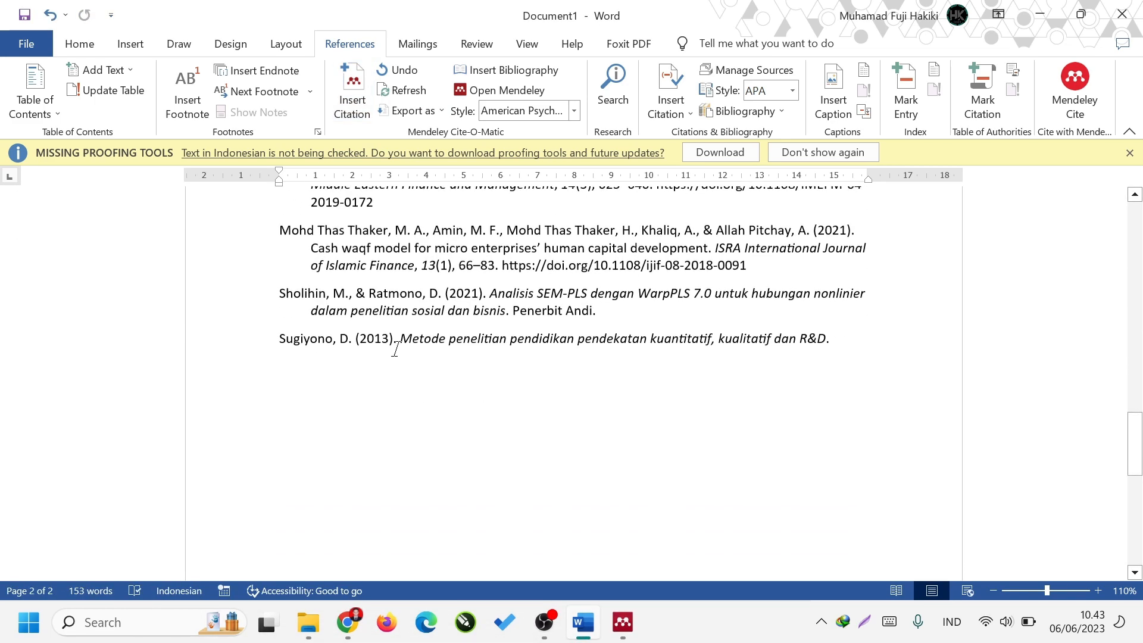
pyautogui.scroll(3, 574, 381)
pyautogui.scroll(5, 536, 413)
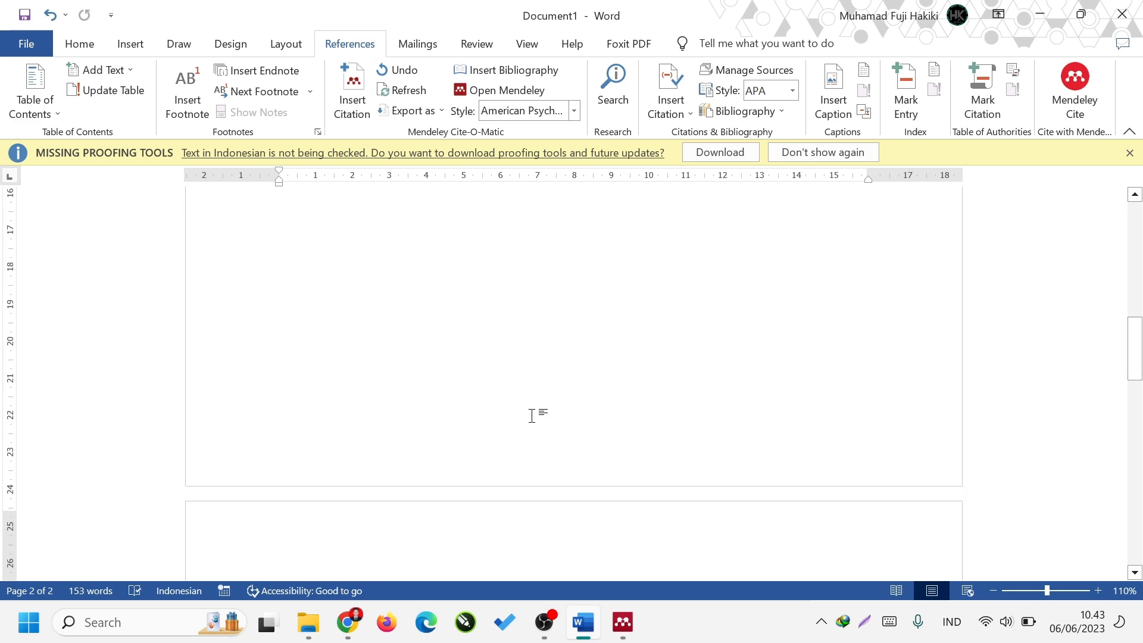
pyautogui.scroll(-4, 536, 414)
pyautogui.scroll(-3, 536, 414)
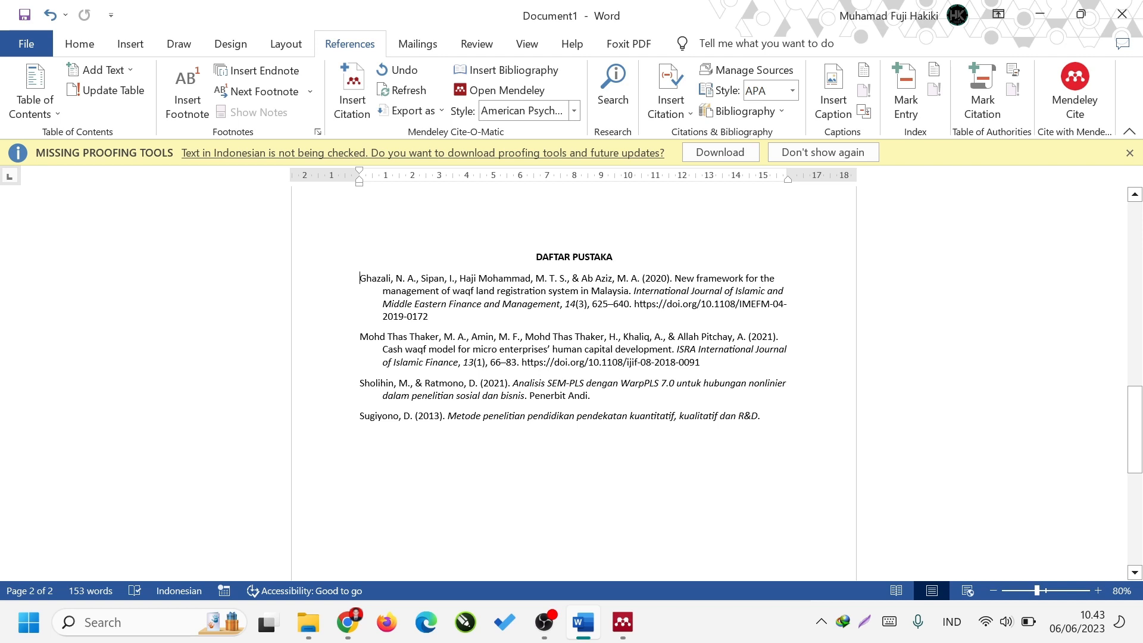
pyautogui.moveTo(360, 278); pyautogui.dragTo(807, 425)
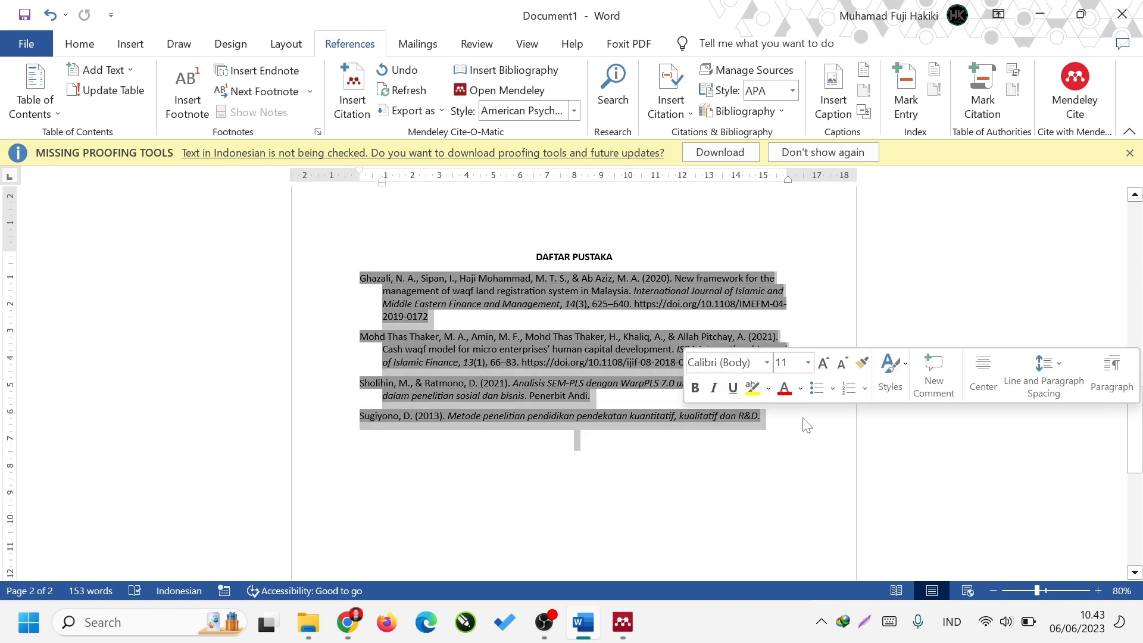
pyautogui.hotkey('ctrl', 'j')
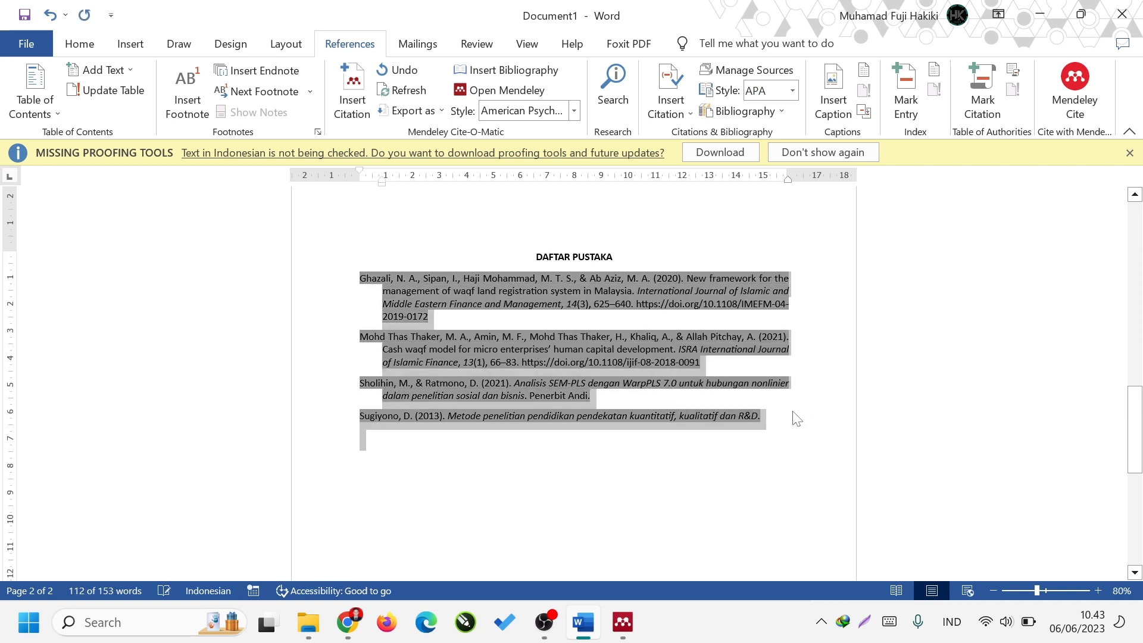
pyautogui.click(69, 48)
# Check the two waqf article citations on the first page.
pyautogui.scroll(6, 665, 442)
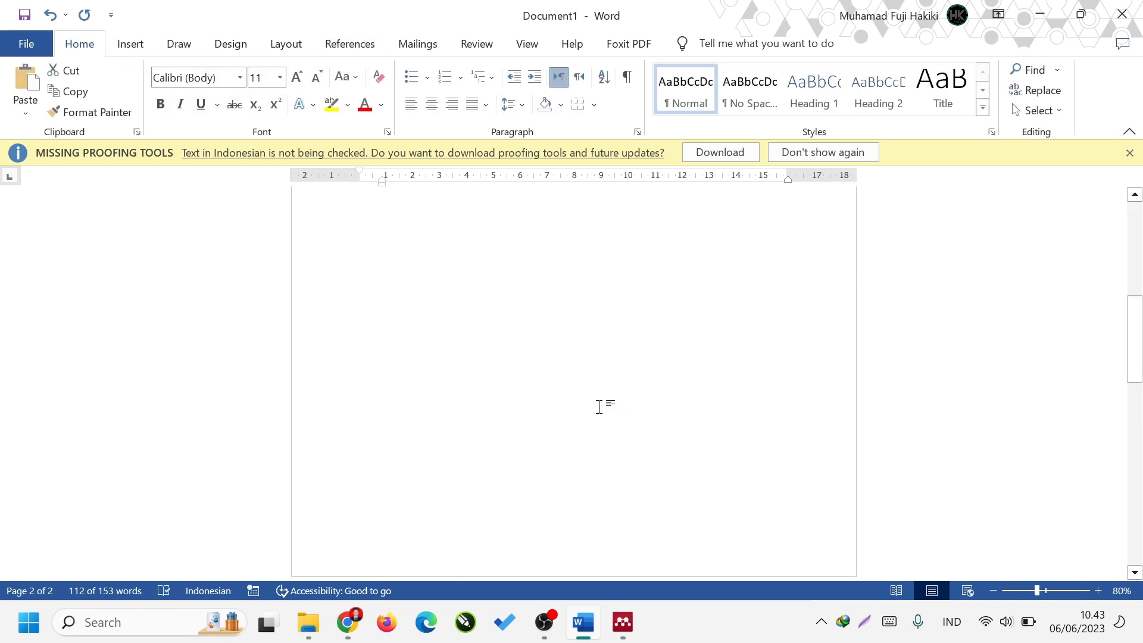
pyautogui.scroll(10, 599, 406)
pyautogui.click(654, 411)
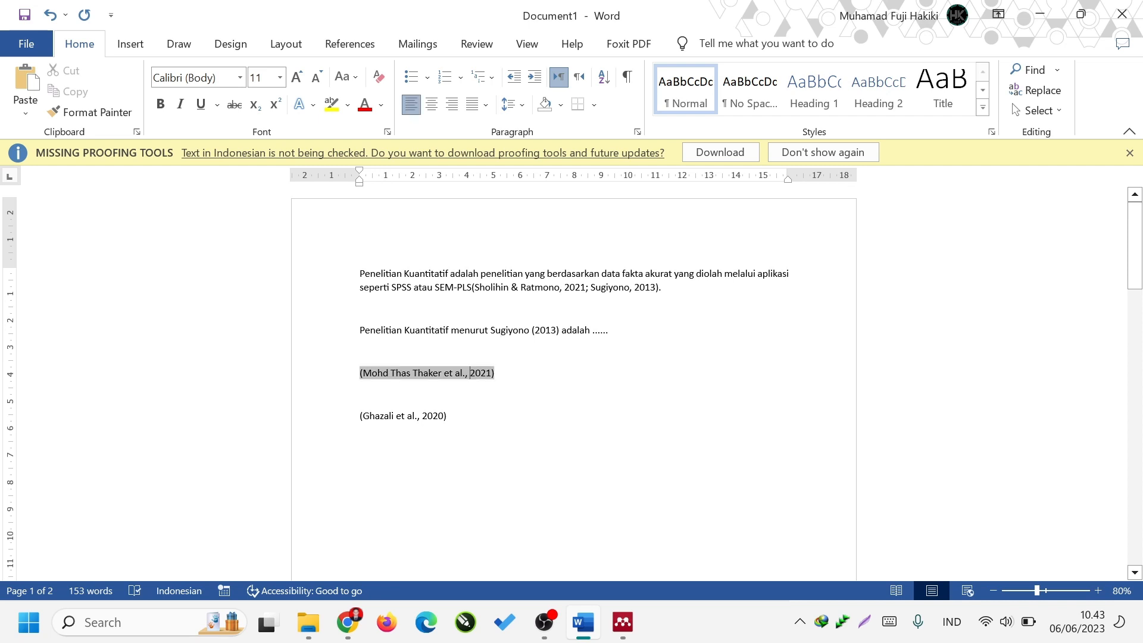
pyautogui.click(467, 373)
pyautogui.click(439, 416)
pyautogui.click(450, 417)
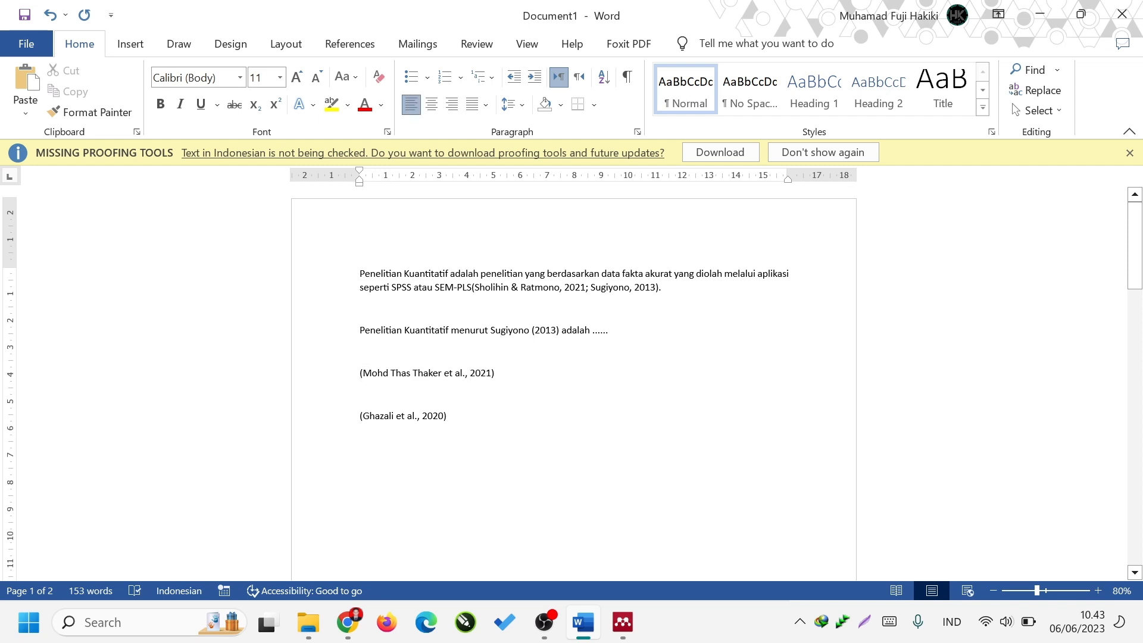
pyautogui.scroll(-3, 469, 424)
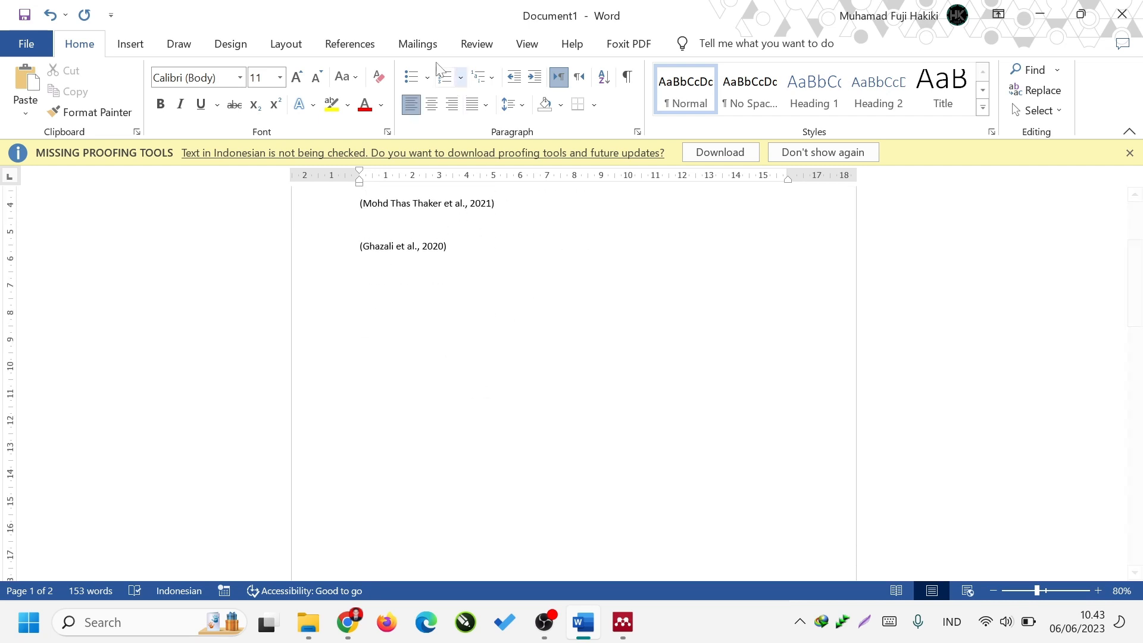
# Switch the Mendeley citation style to Chicago Manual of Style 17th edition (note), searching the installed styles for "chic".
pyautogui.click(381, 43)
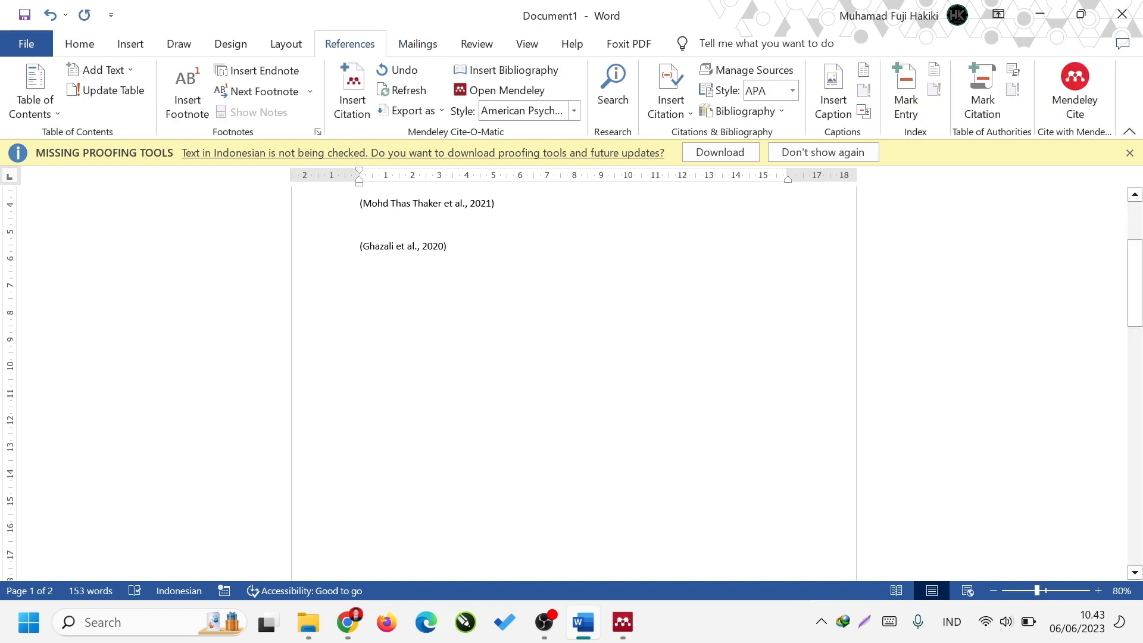
pyautogui.click(574, 110)
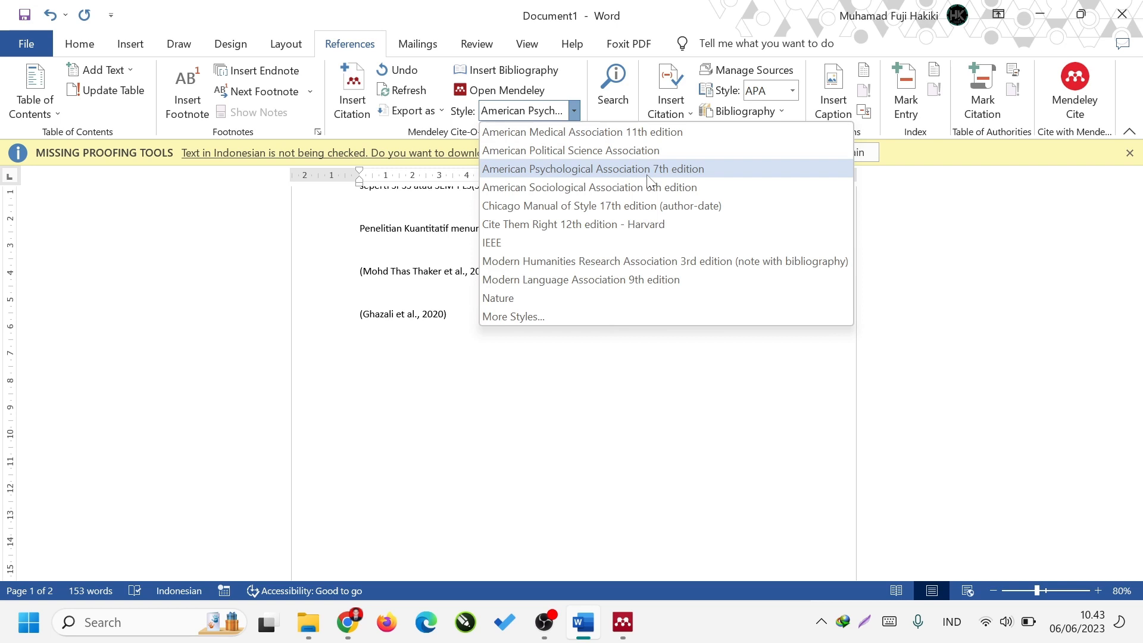
pyautogui.click(566, 317)
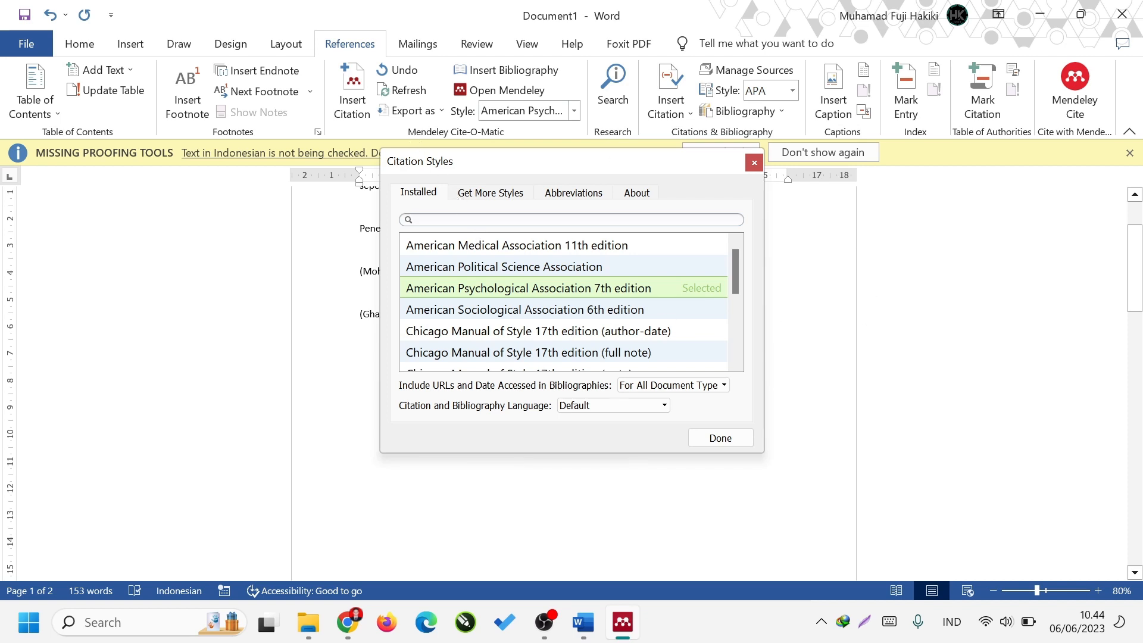
pyautogui.write('chicha')
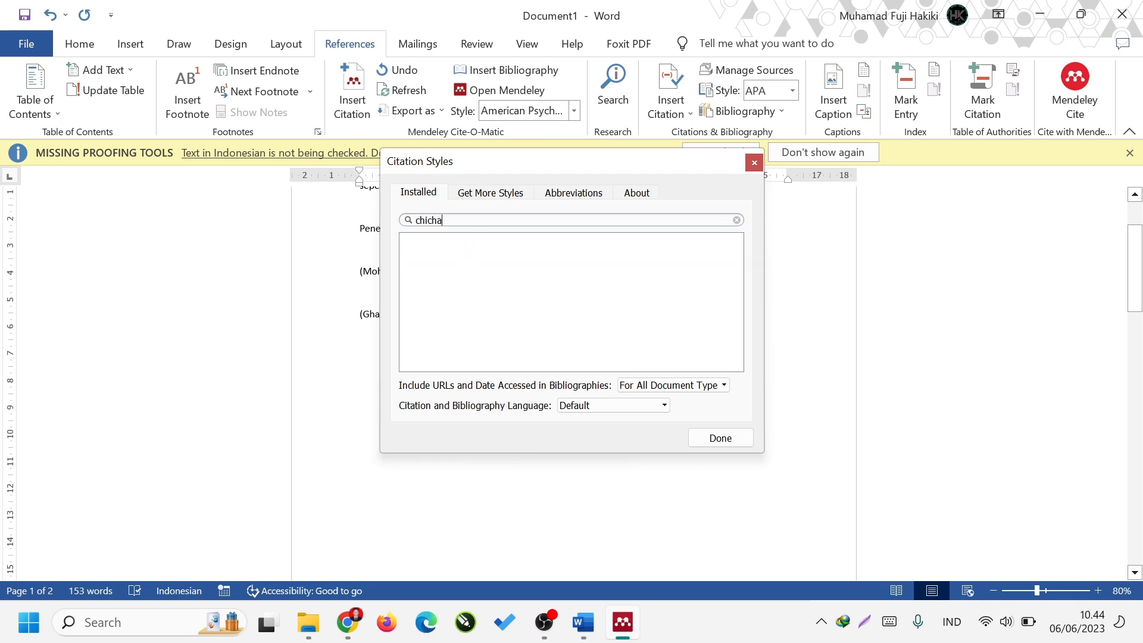
pyautogui.press('BackSpace')
pyautogui.press('BackSpace')
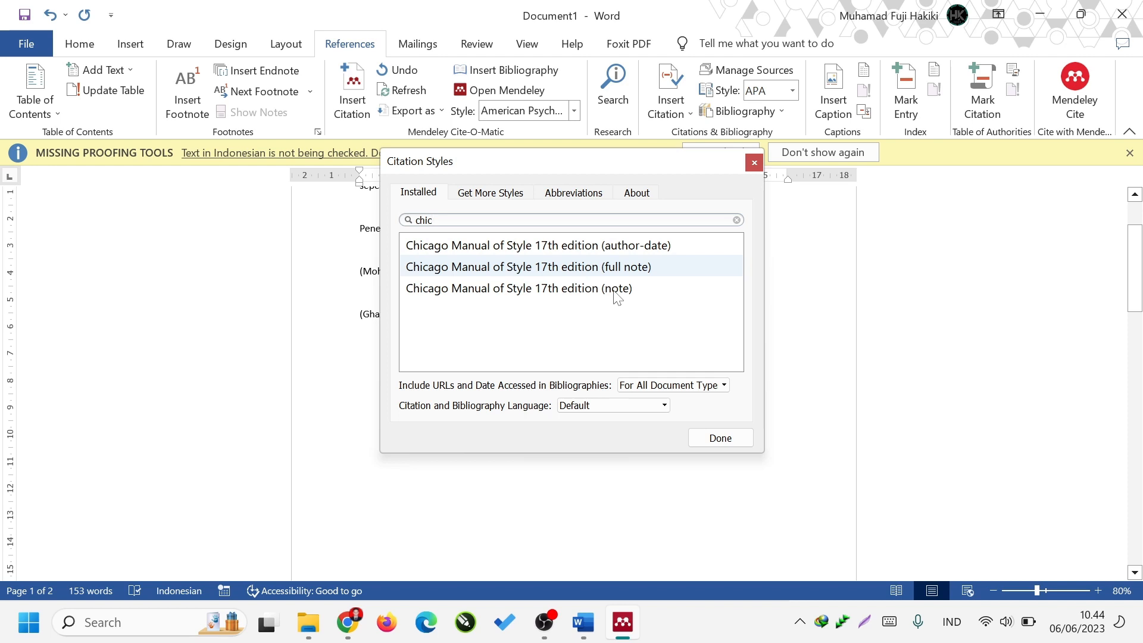
pyautogui.click(614, 291)
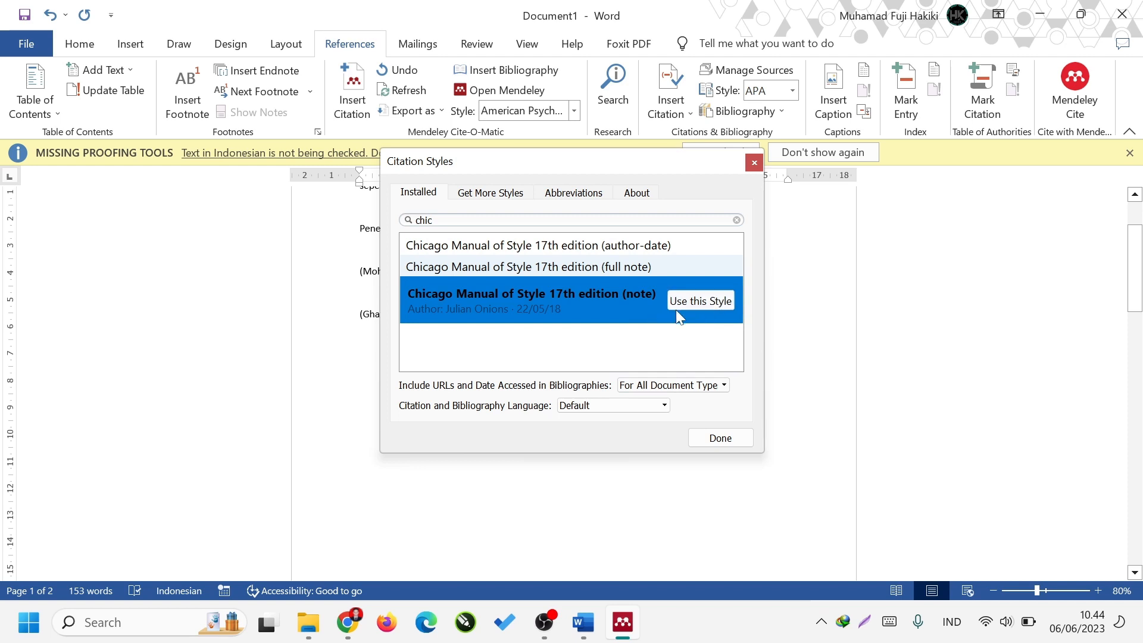
pyautogui.moveTo(592, 173); pyautogui.dragTo(877, 137)
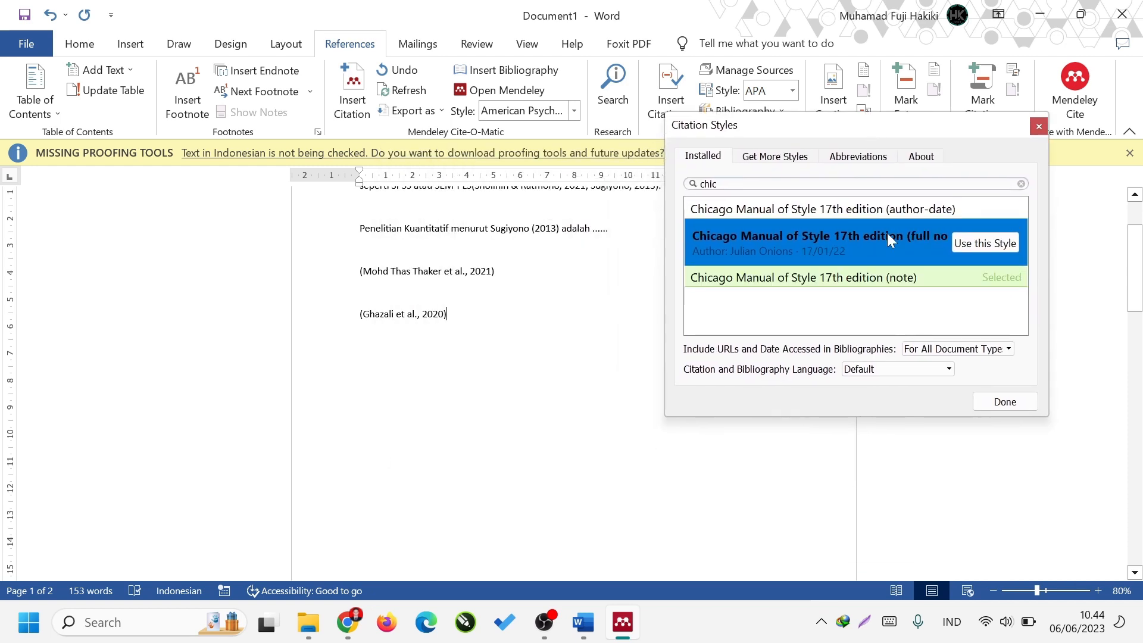
pyautogui.click(1000, 403)
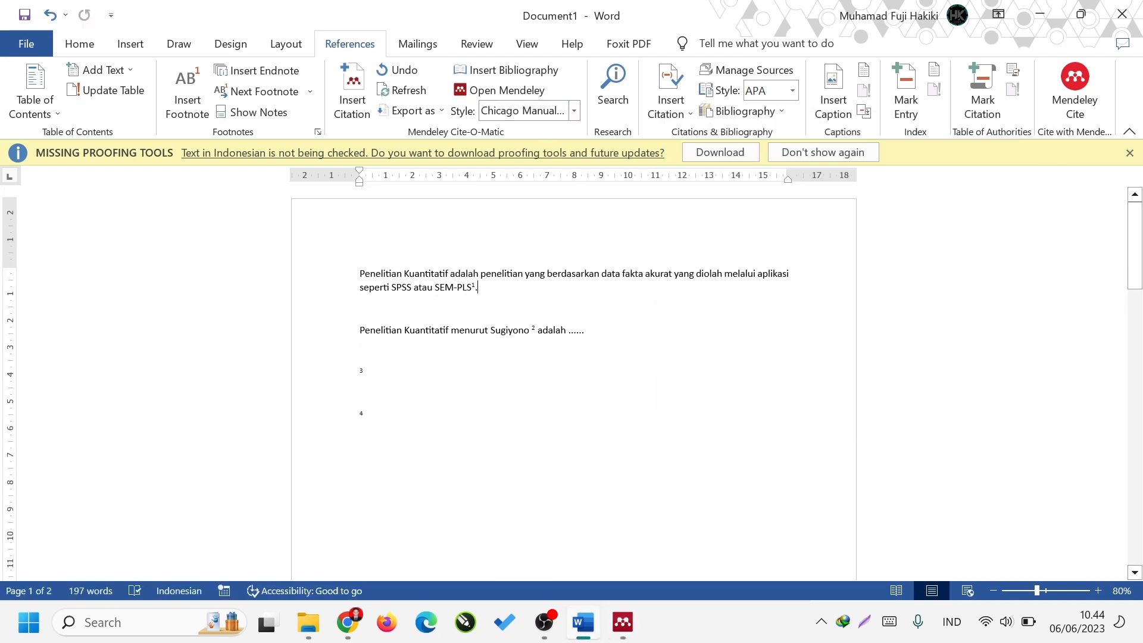
pyautogui.hotkey('ctrl', 'z')
# Set the font of all four footnotes on the first page to Times New Roman.
pyautogui.scroll(-9, 574, 382)
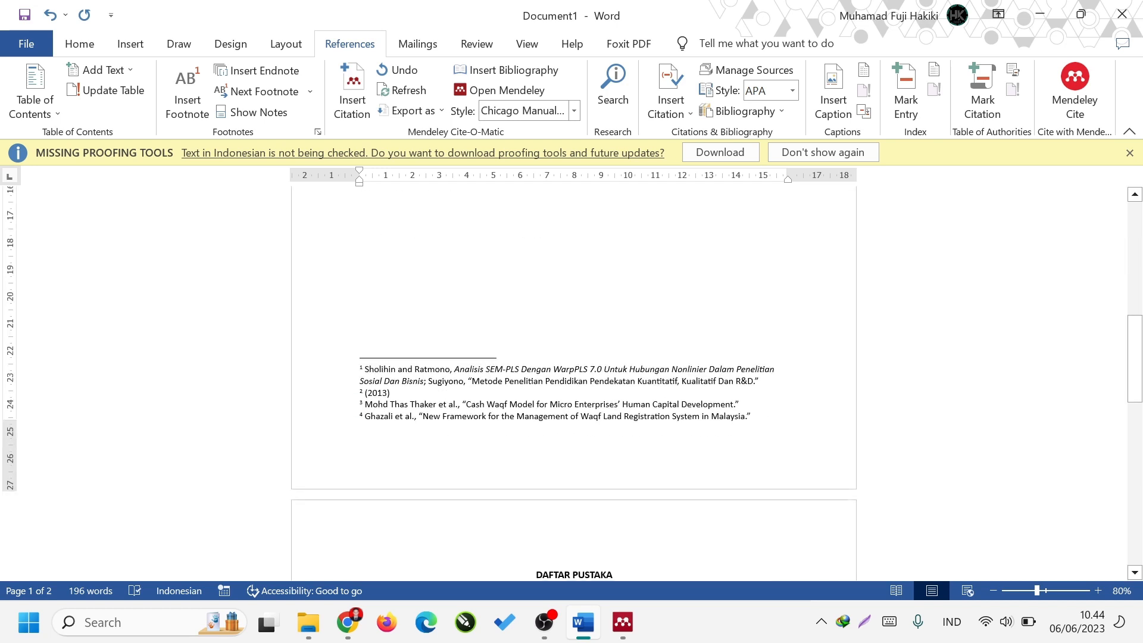
pyautogui.moveTo(752, 417); pyautogui.dragTo(360, 368)
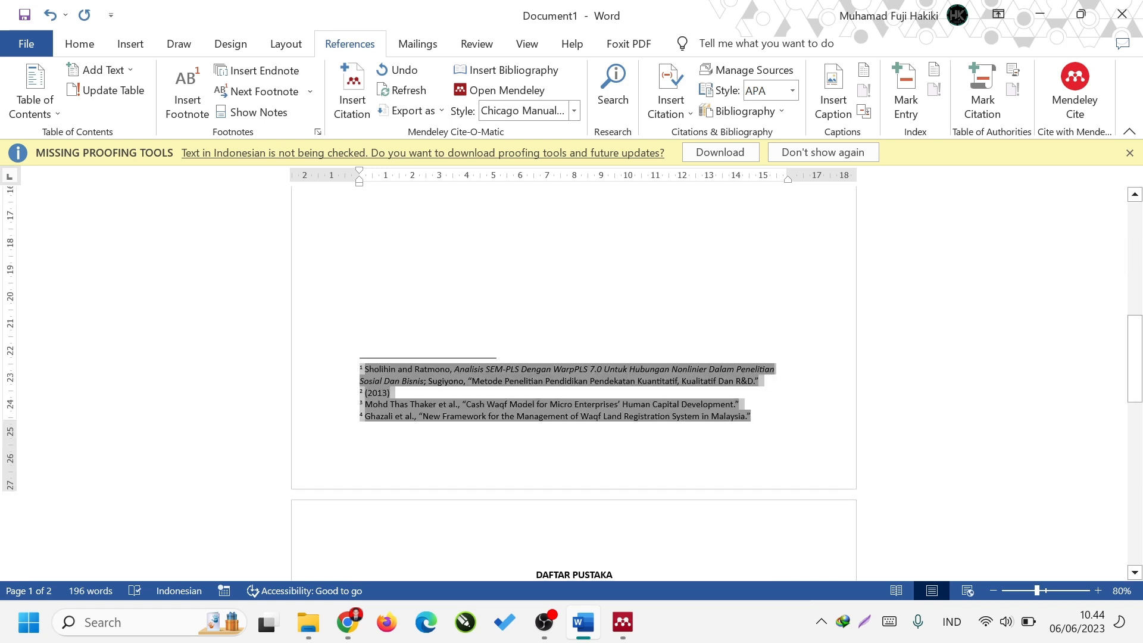
pyautogui.click(83, 45)
pyautogui.click(190, 77)
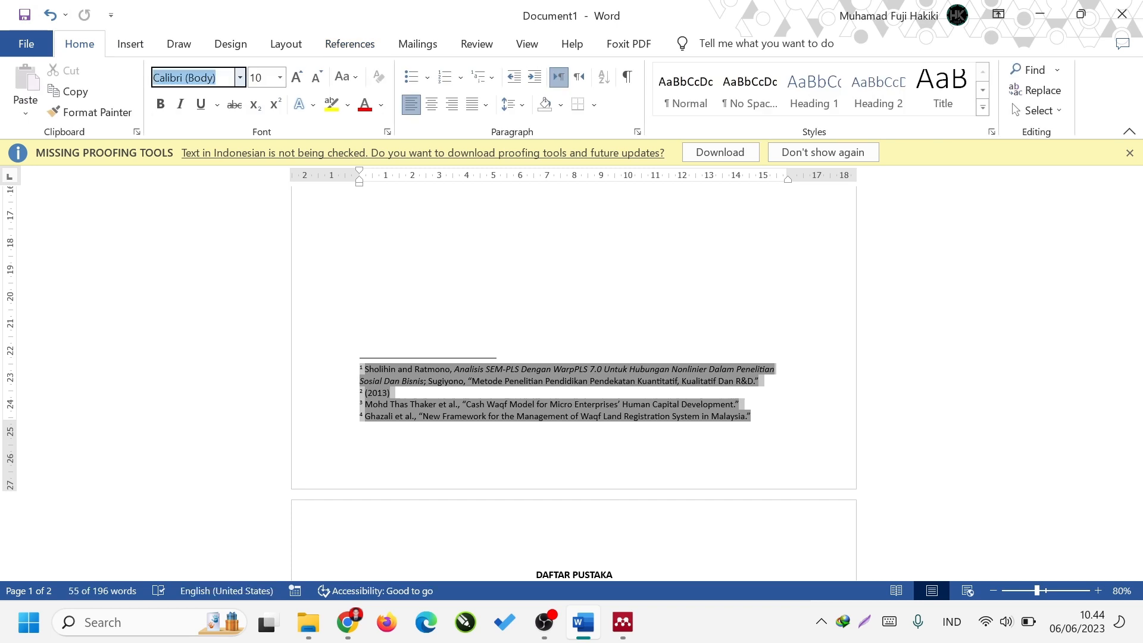
pyautogui.write('Times New Roman')
pyautogui.press('Return')
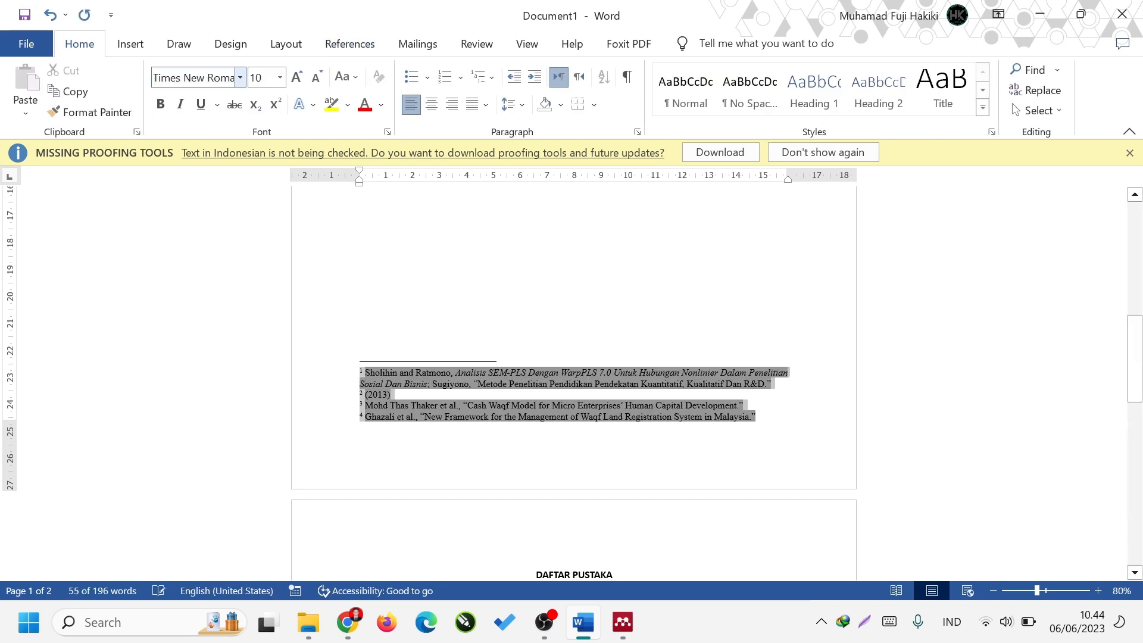
# Indent the first line of each of the four footnotes on the first page by one tab stop.
pyautogui.click(361, 372)
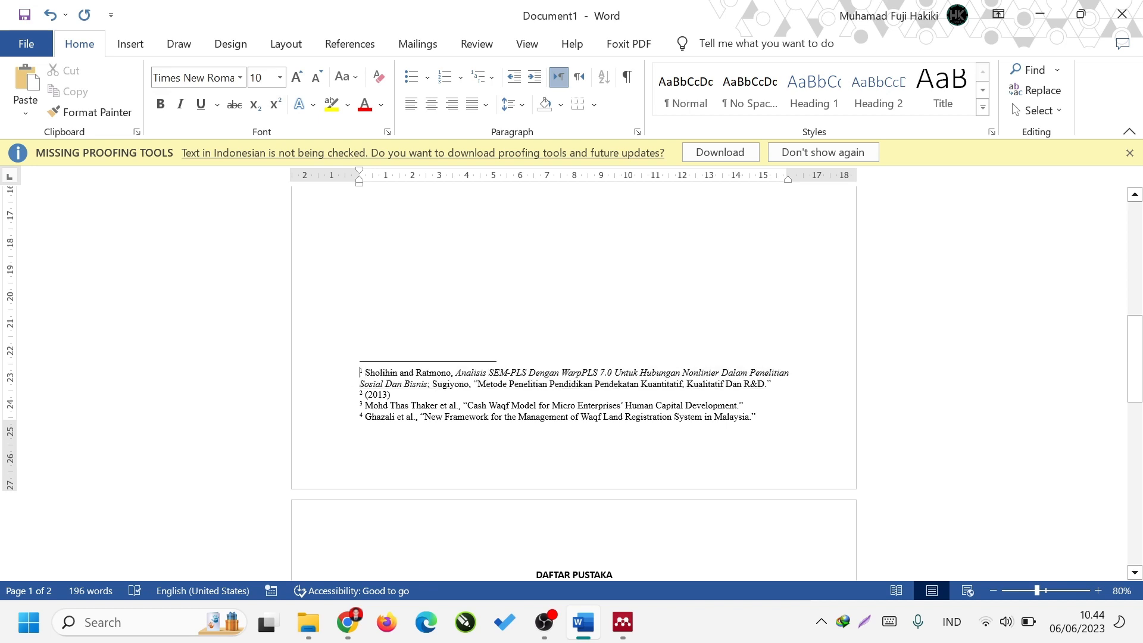
pyautogui.press('Tab')
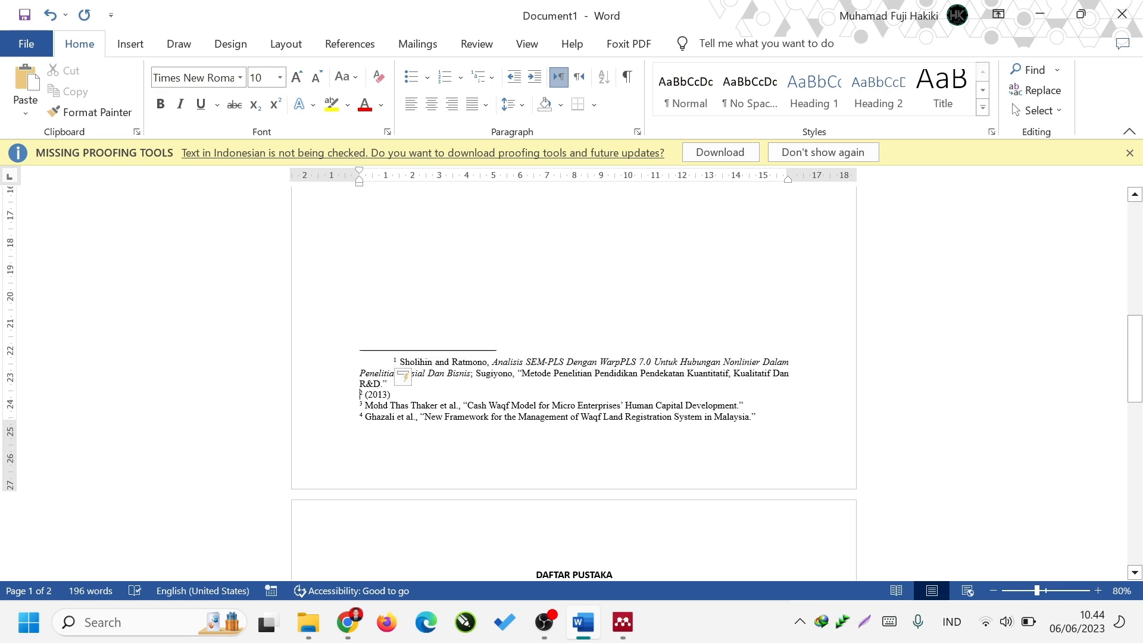
pyautogui.press('Tab')
pyautogui.press('Tab')
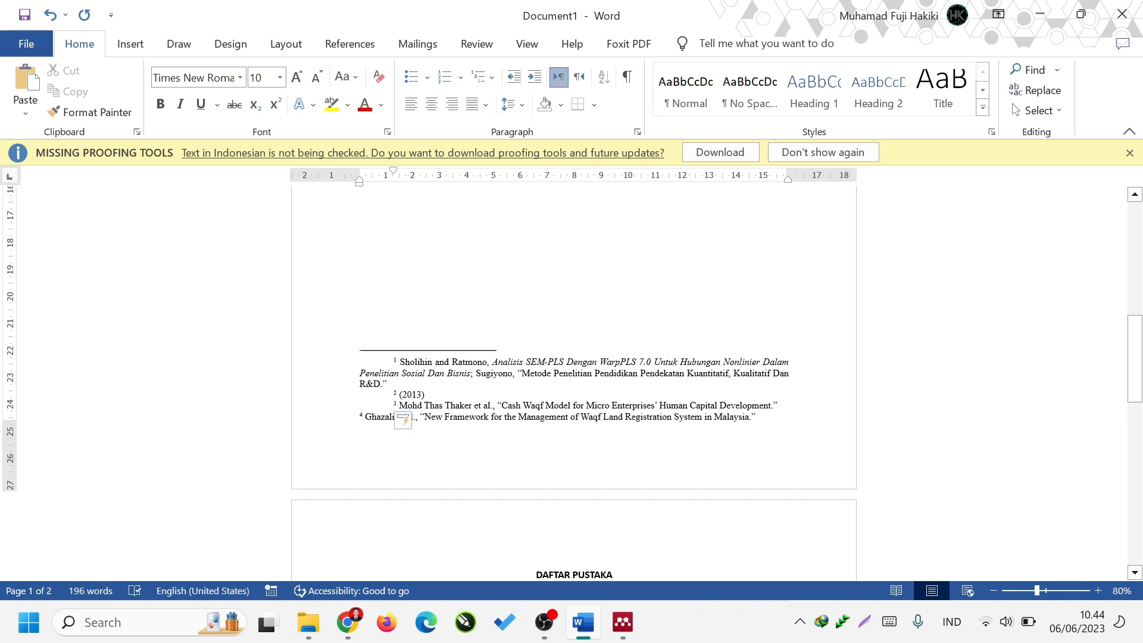
pyautogui.press('Tab')
# Review the bibliography entries under "DAFTAR PUSTAKA" and compare the numbered citations in the body text with their footnotes.
pyautogui.scroll(3, 596, 422)
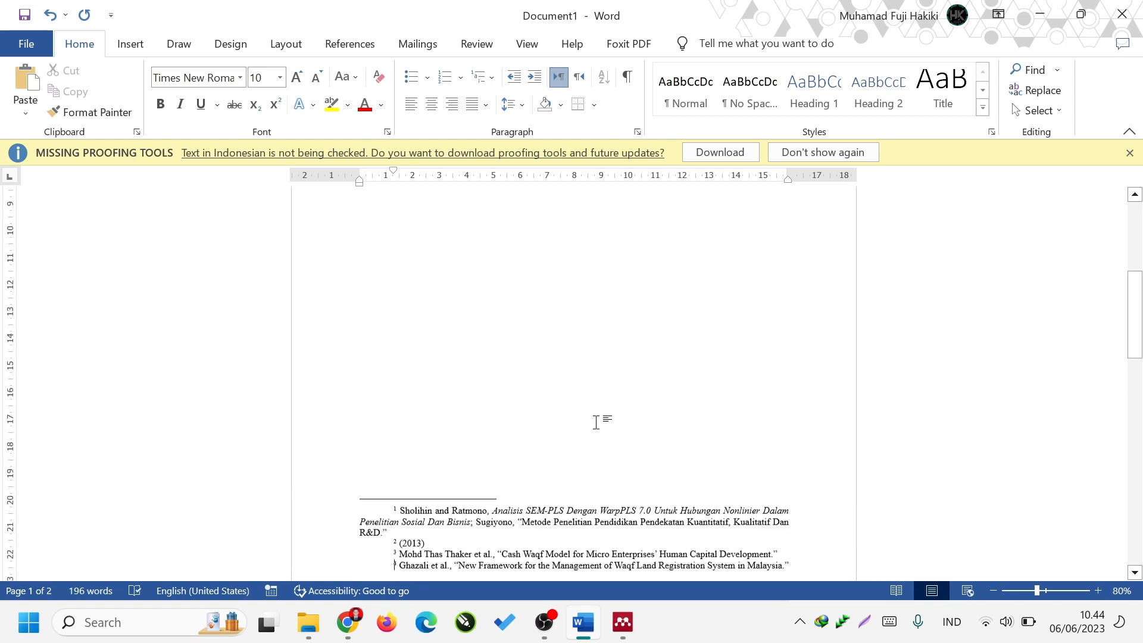
pyautogui.scroll(3, 596, 423)
pyautogui.scroll(-12, 584, 421)
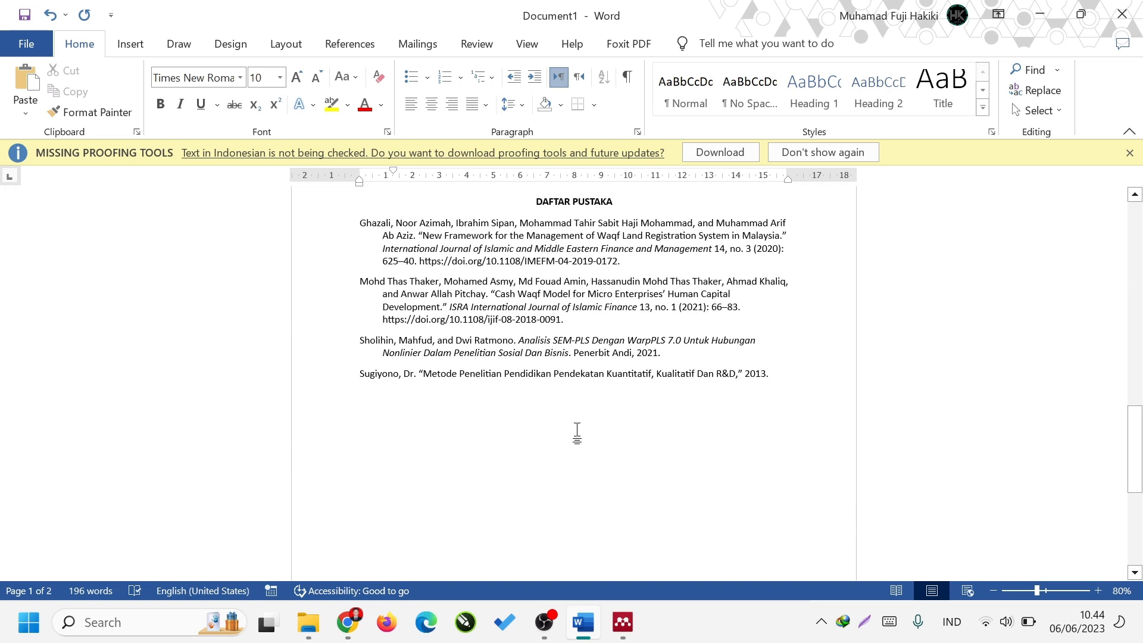
pyautogui.scroll(-1, 577, 430)
pyautogui.scroll(2, 707, 416)
pyautogui.moveTo(360, 258); pyautogui.dragTo(791, 441)
pyautogui.click(764, 451)
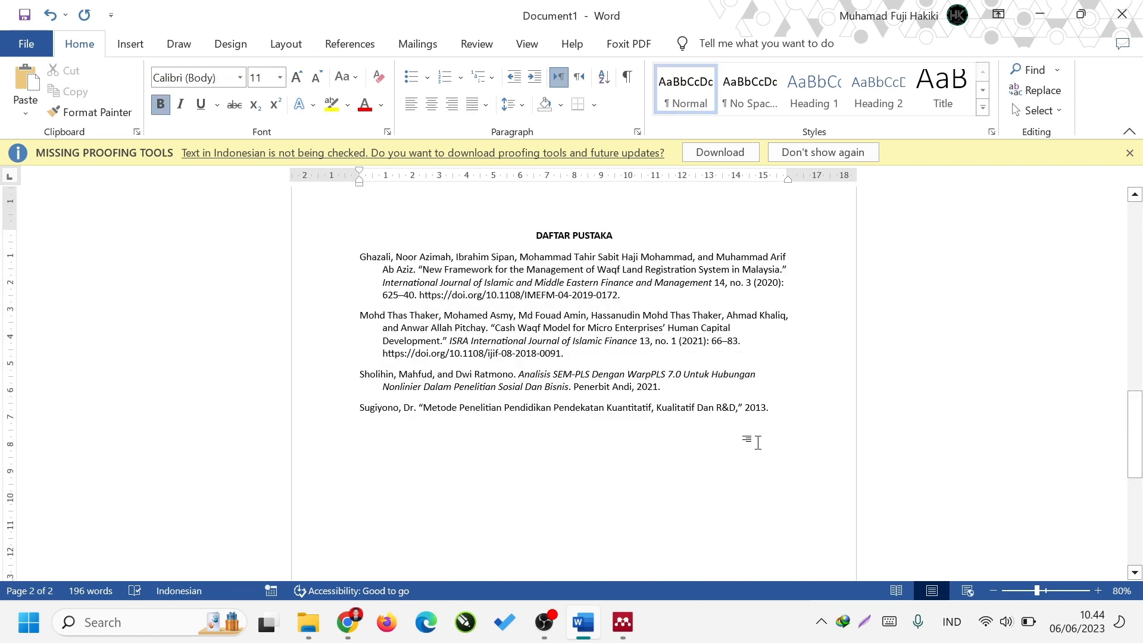
pyautogui.scroll(7, 657, 359)
pyautogui.scroll(6, 656, 360)
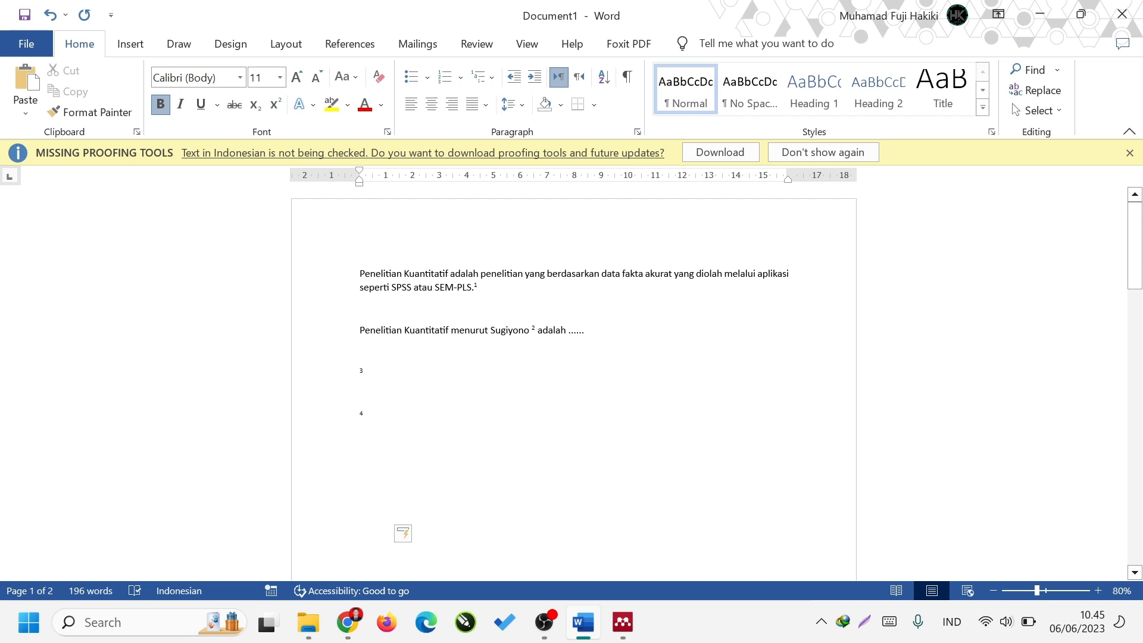
pyautogui.scroll(-10, 633, 352)
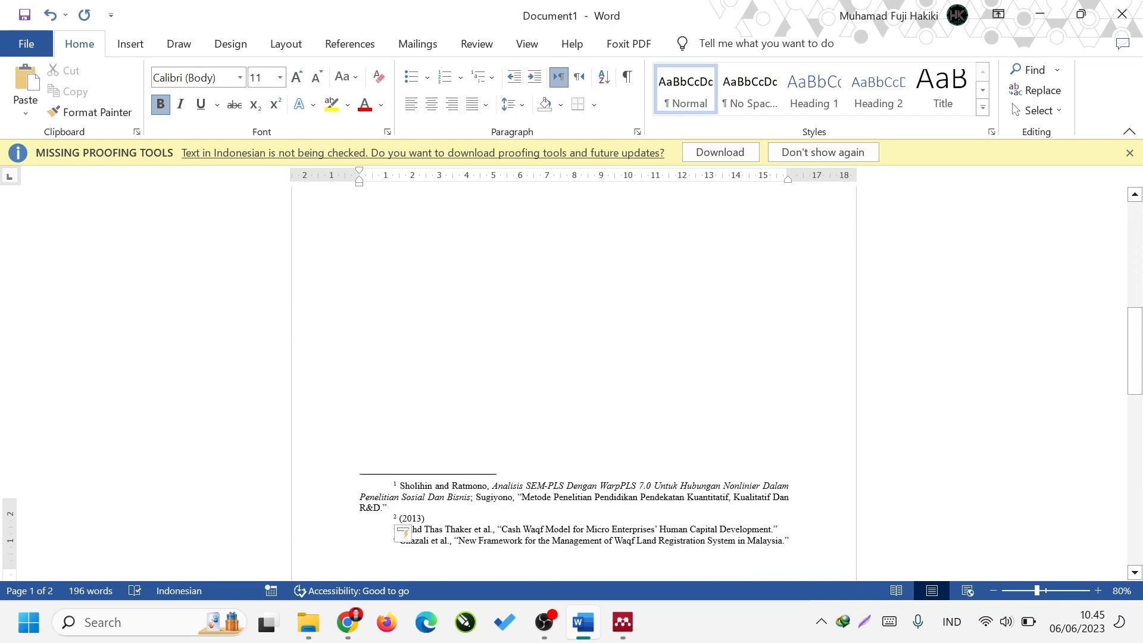
pyautogui.scroll(10, 633, 351)
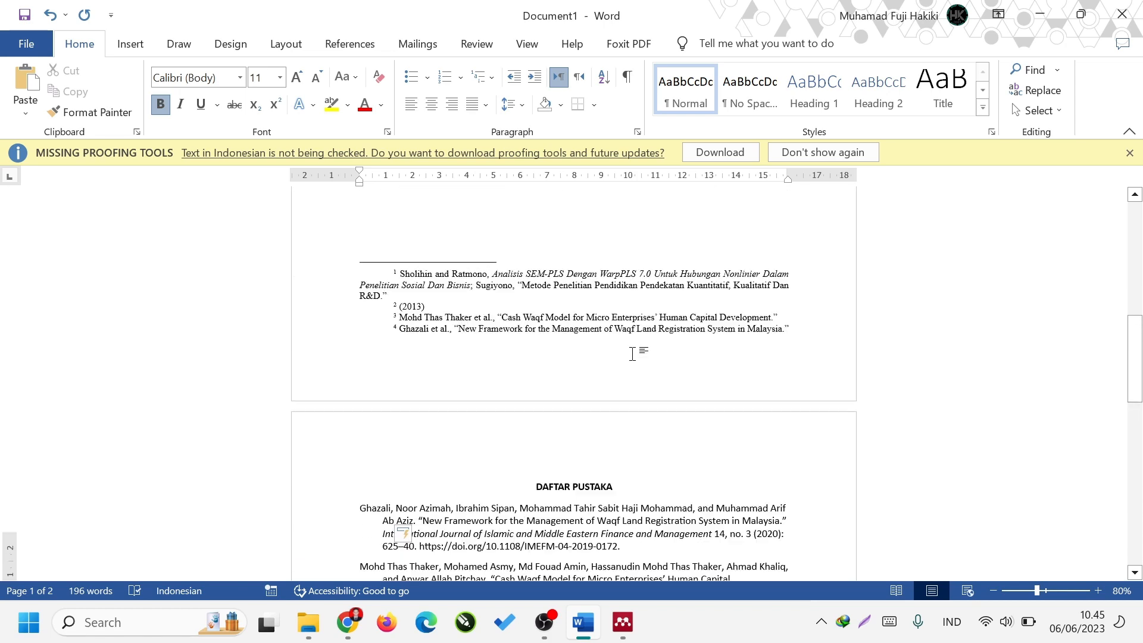
pyautogui.scroll(3, 592, 383)
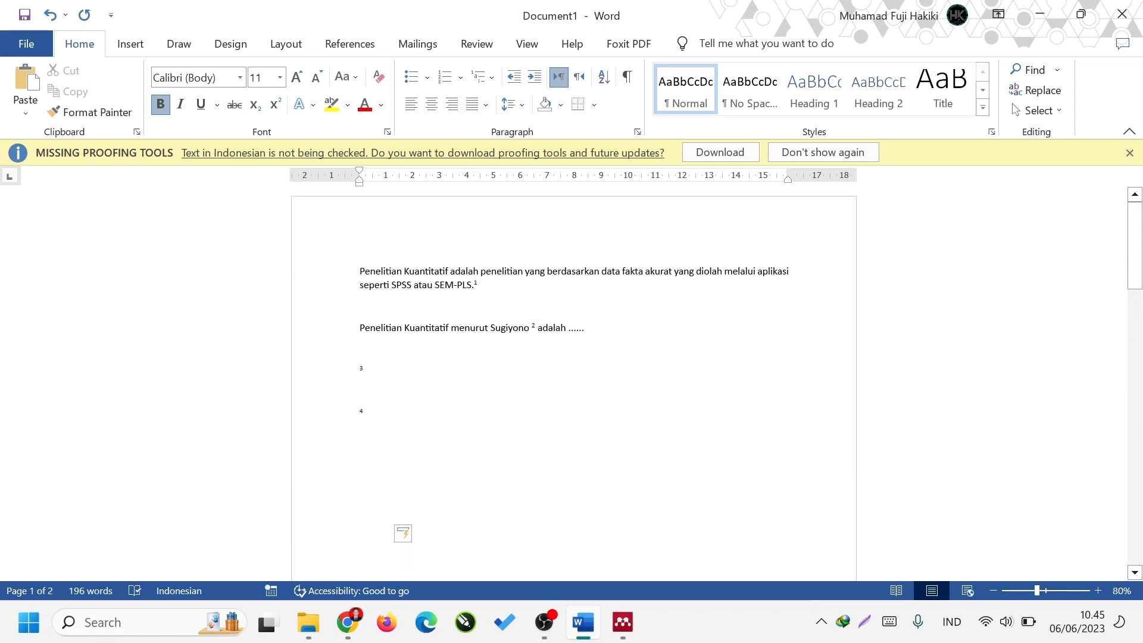